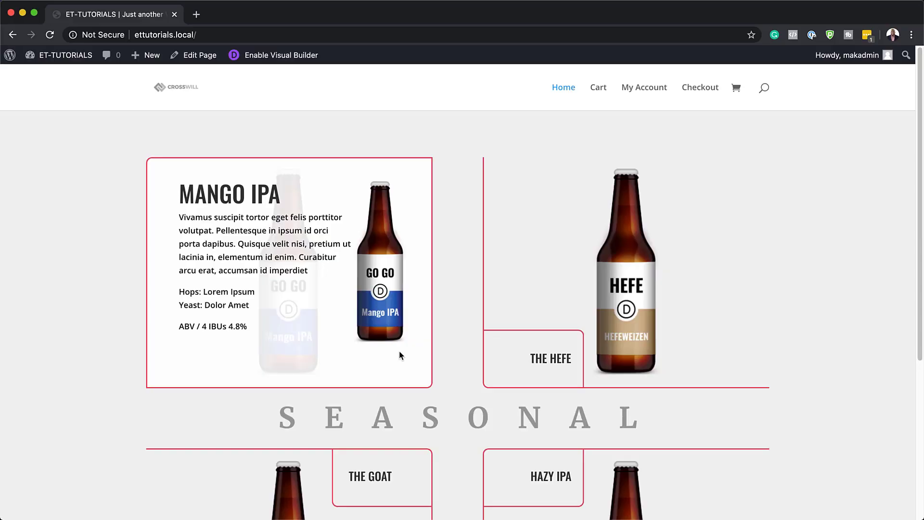
Preview the hover effect on The Hefe card and look over the rest of the finished beer page.
mouse_move(524, 354)
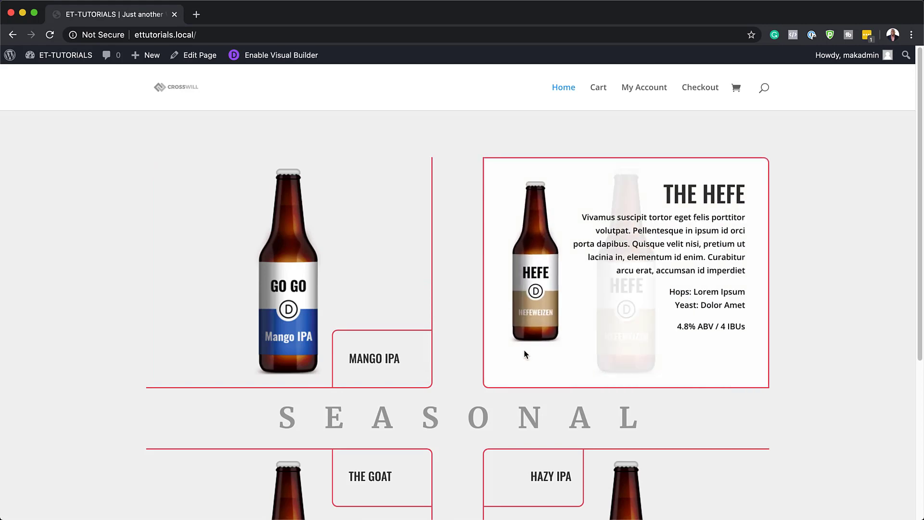
scroll(452, 374, "down", 5)
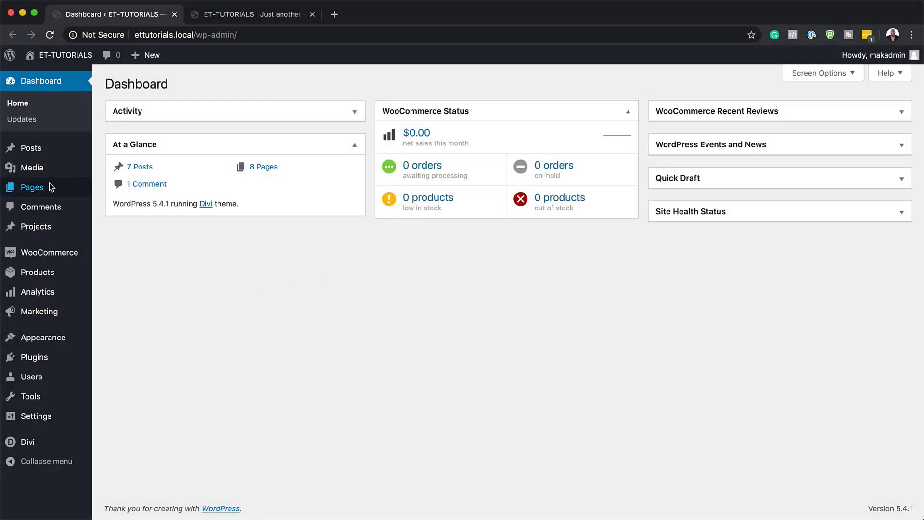
Create a new page titled "demo" and open it in the Divi Builder.
mouse_move(44, 189)
left_click(122, 206)
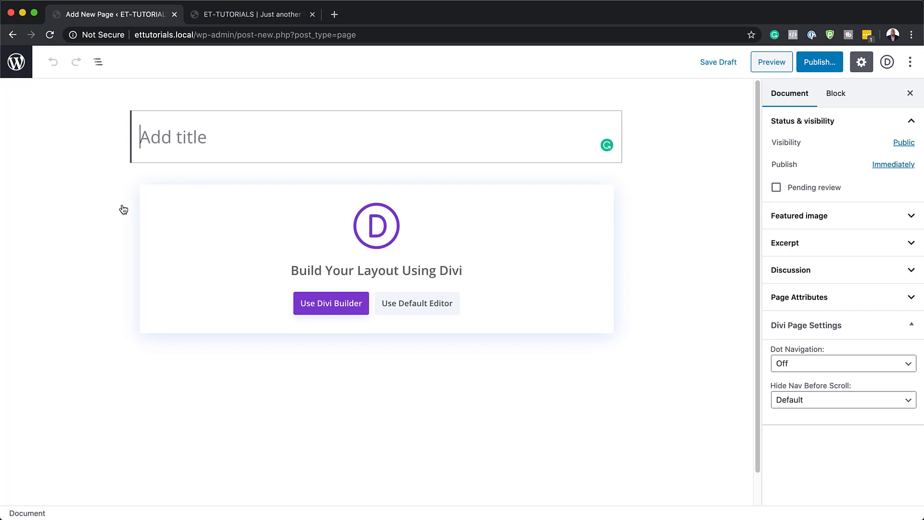
type("demo")
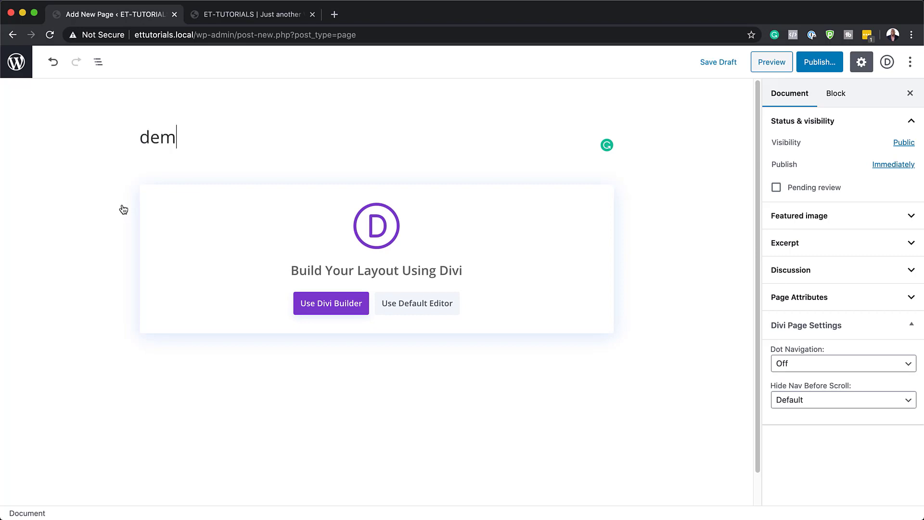
left_click(334, 308)
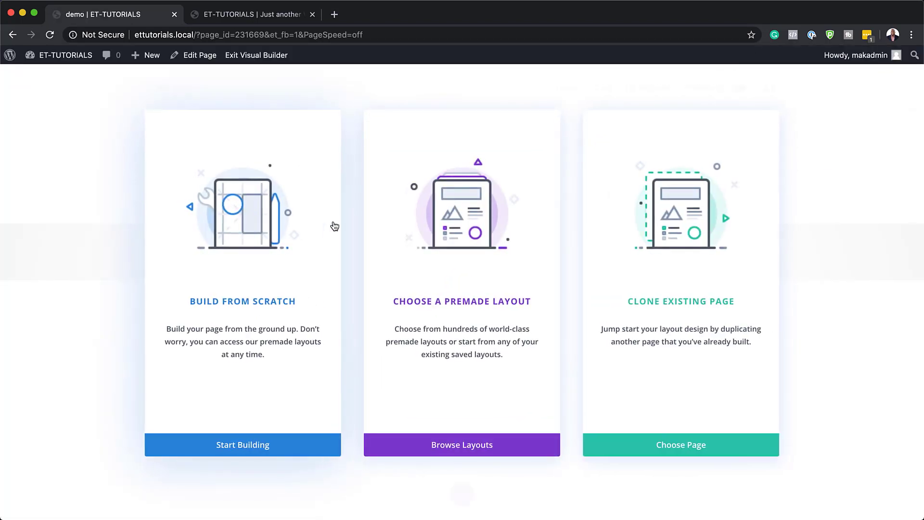
Build the page from scratch with a row of two equal columns, without inserting a module yet.
left_click(263, 306)
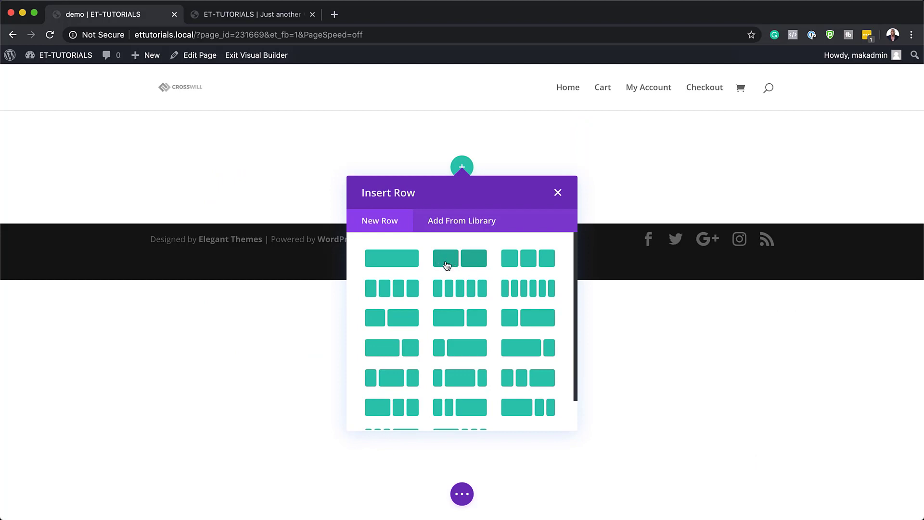
left_click(470, 260)
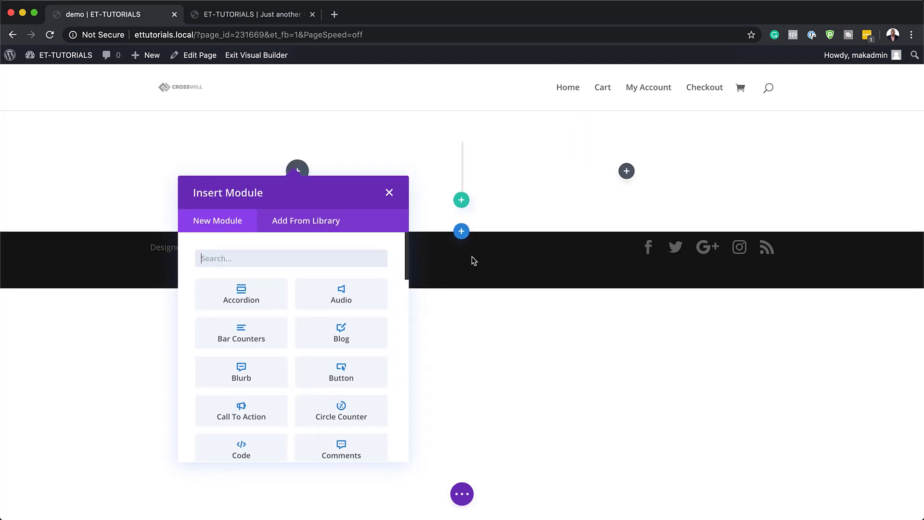
left_click(389, 193)
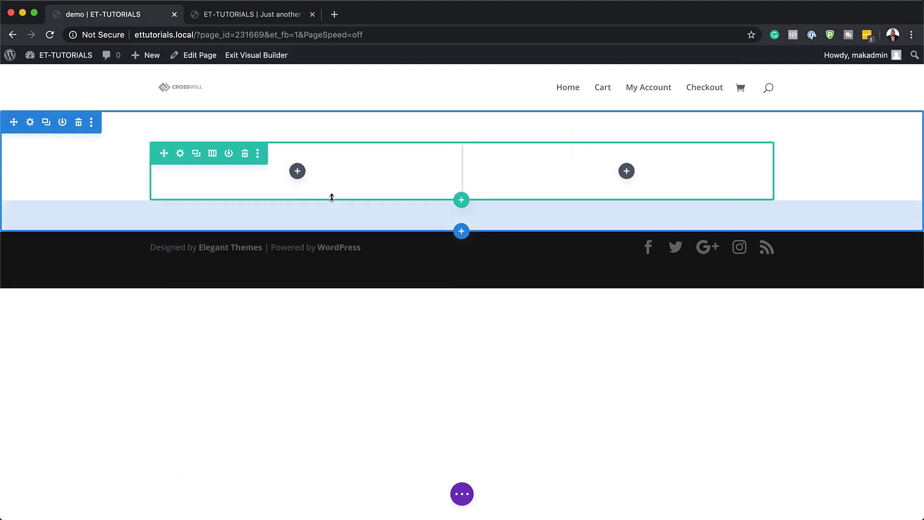
Enable a custom gutter width for the row, set it to 4, and save the row settings.
left_click(181, 154)
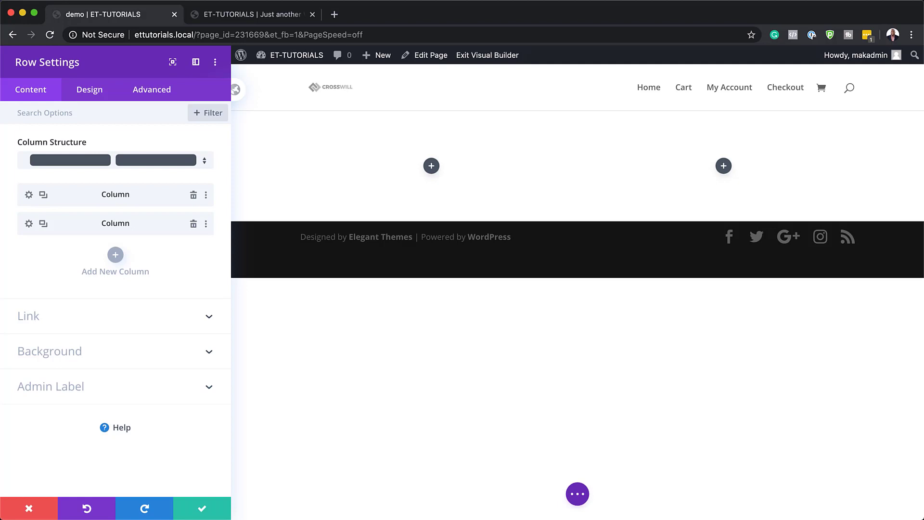
left_click(90, 91)
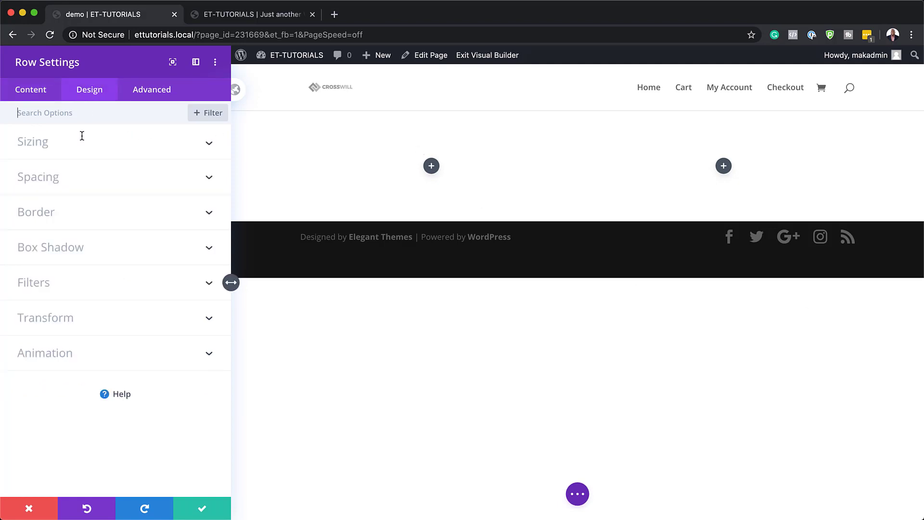
left_click(56, 144)
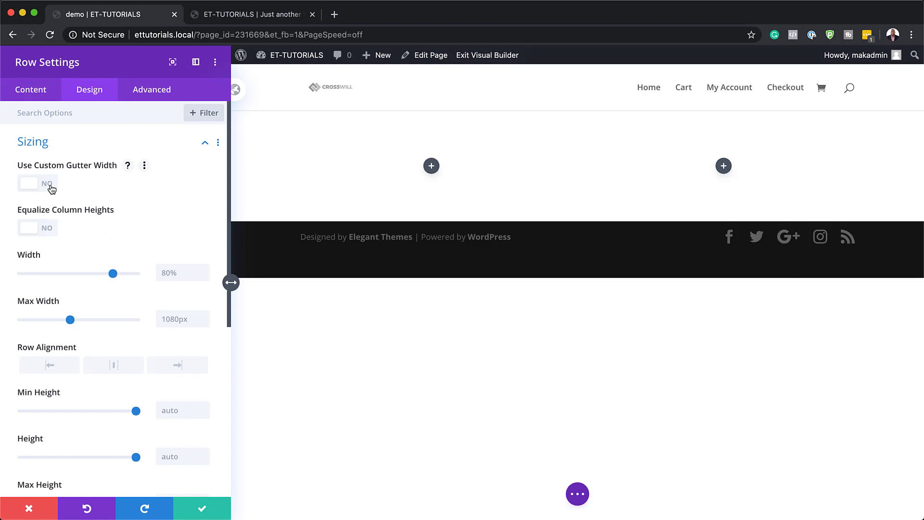
left_click(51, 189)
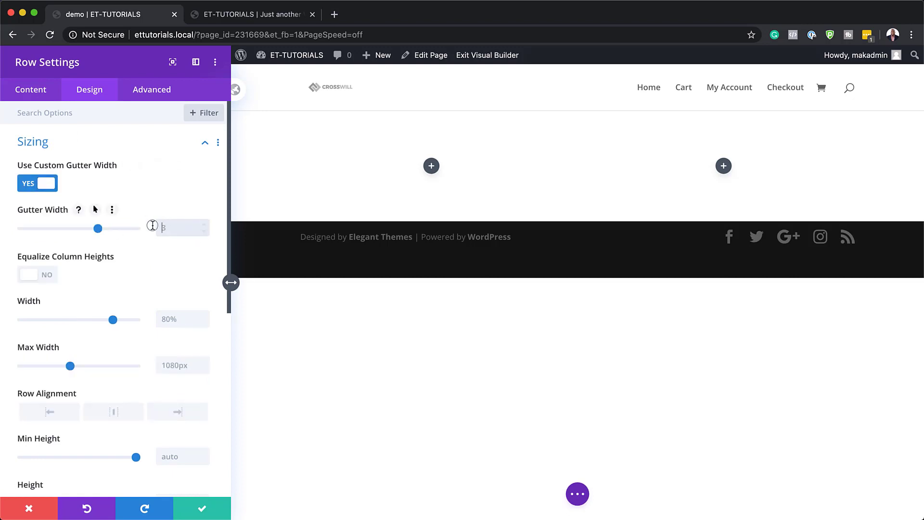
type("4")
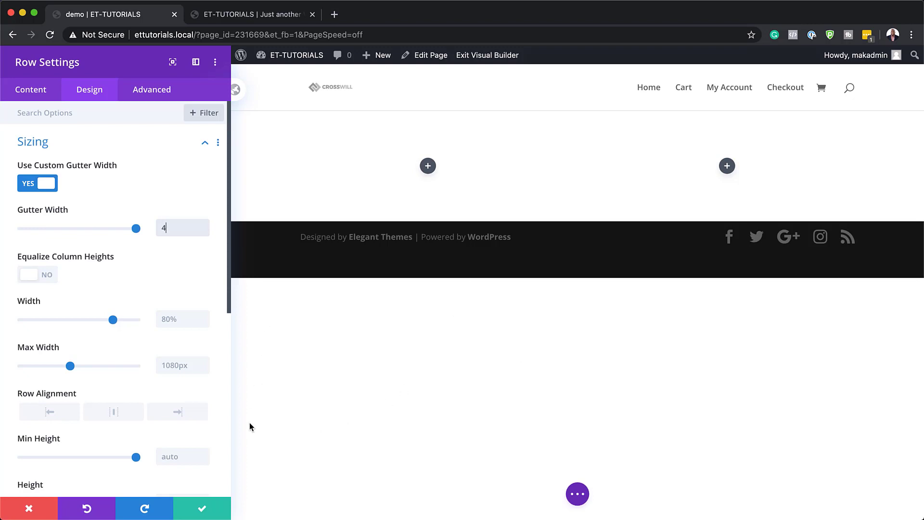
left_click(205, 512)
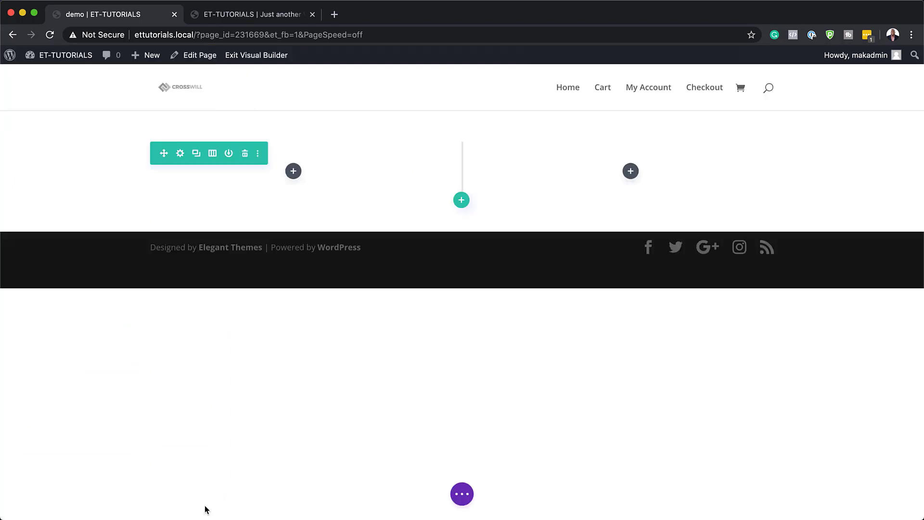
Add a Blurb module to the first column and save it with its default content.
left_click(294, 171)
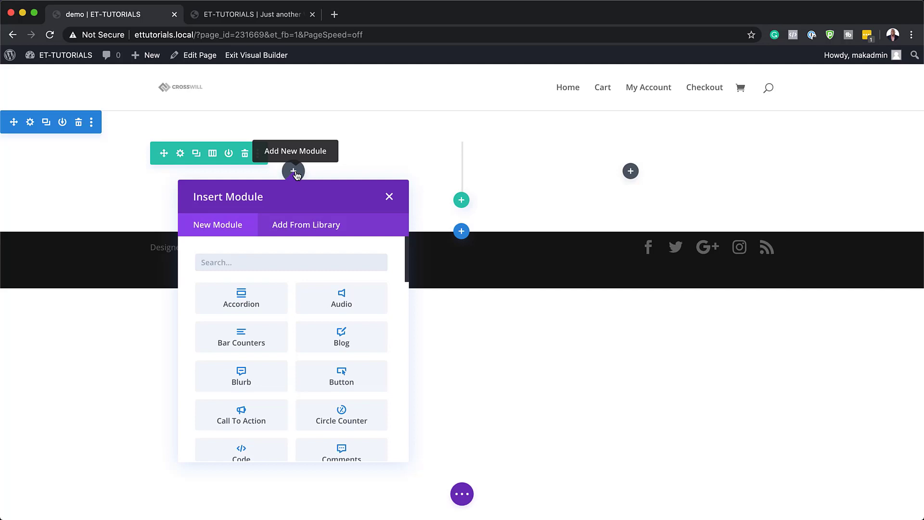
type("blur")
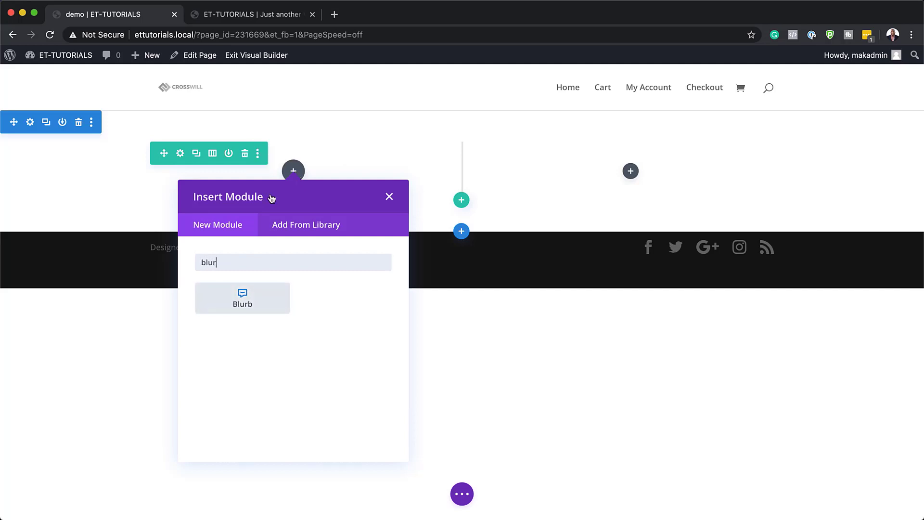
left_click(248, 308)
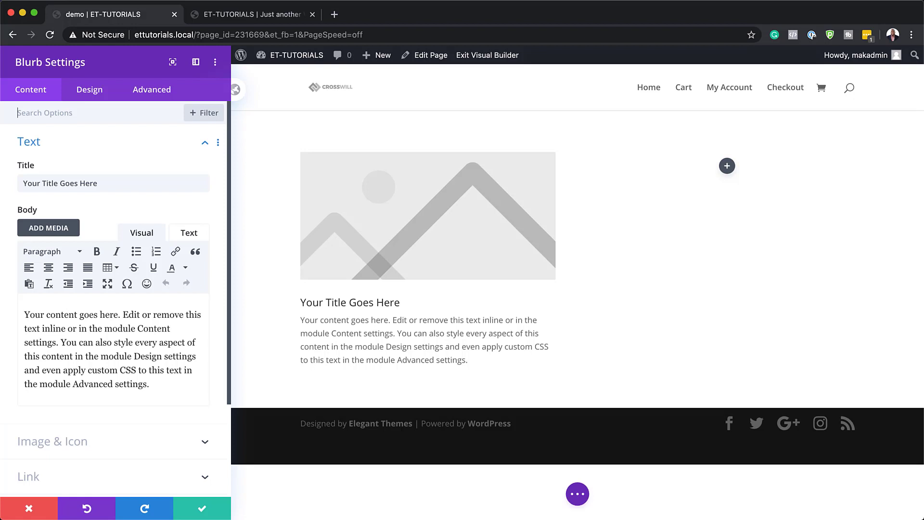
left_click(201, 509)
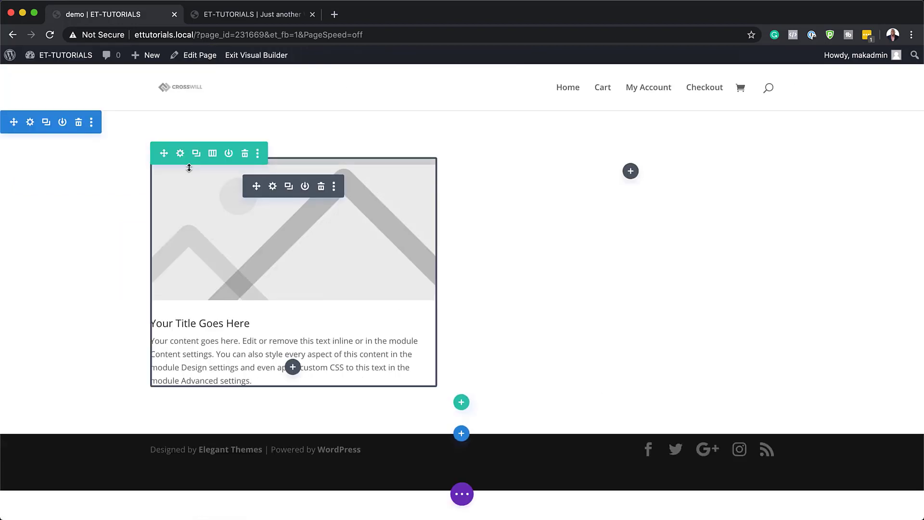
Set the Hazel bottle image brewery-24.png from the media library as the first column's background image.
left_click(181, 155)
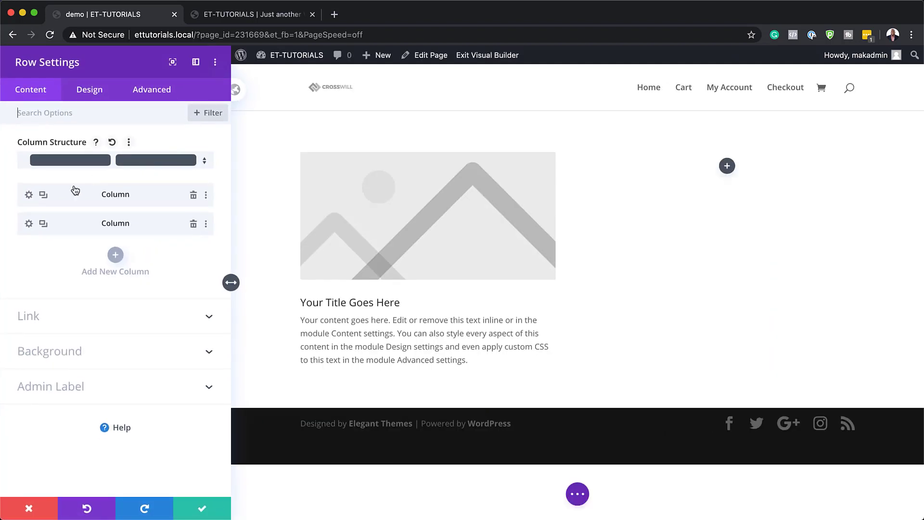
left_click(28, 195)
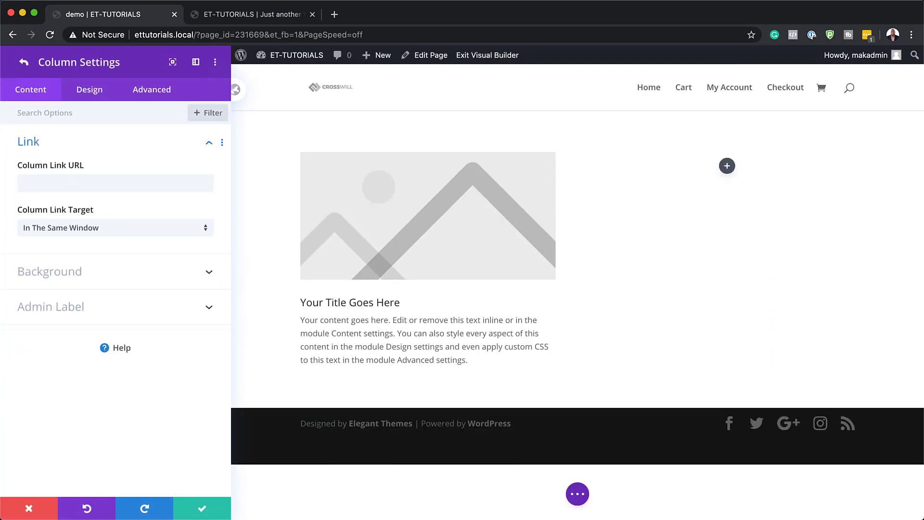
left_click(80, 278)
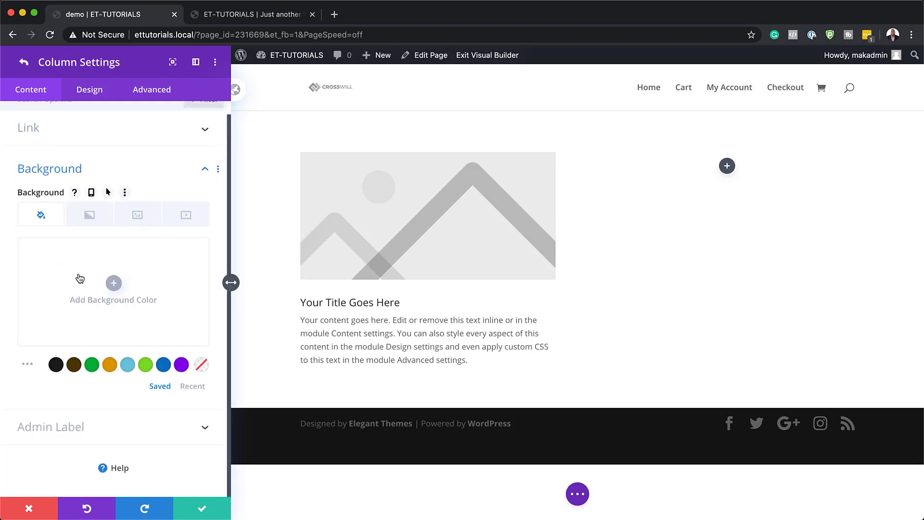
left_click(144, 217)
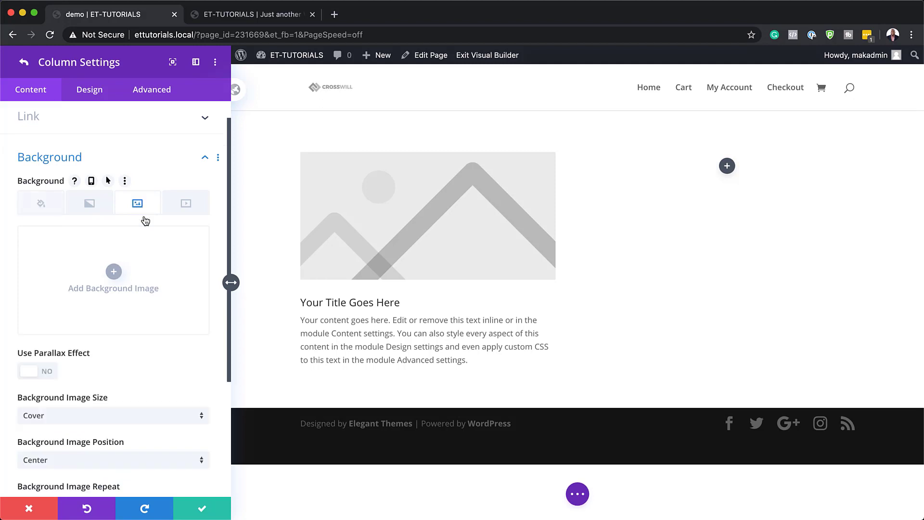
left_click(114, 272)
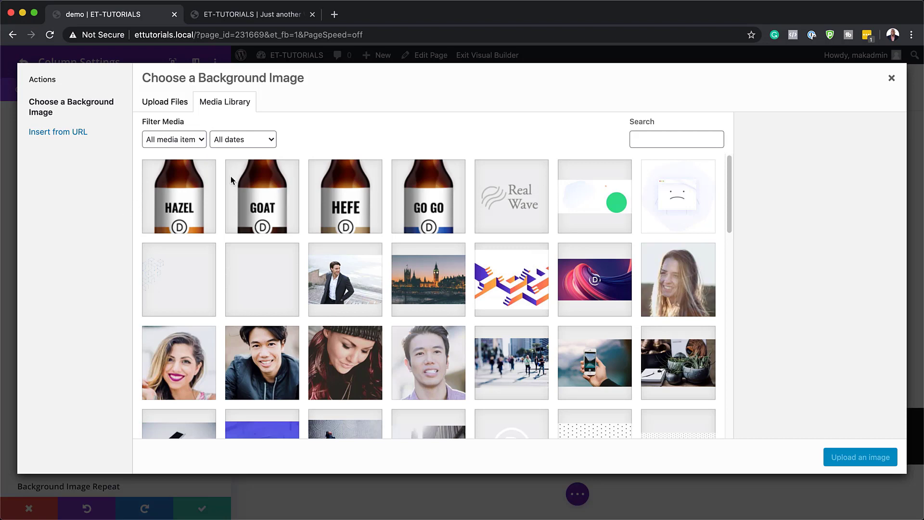
left_click(190, 218)
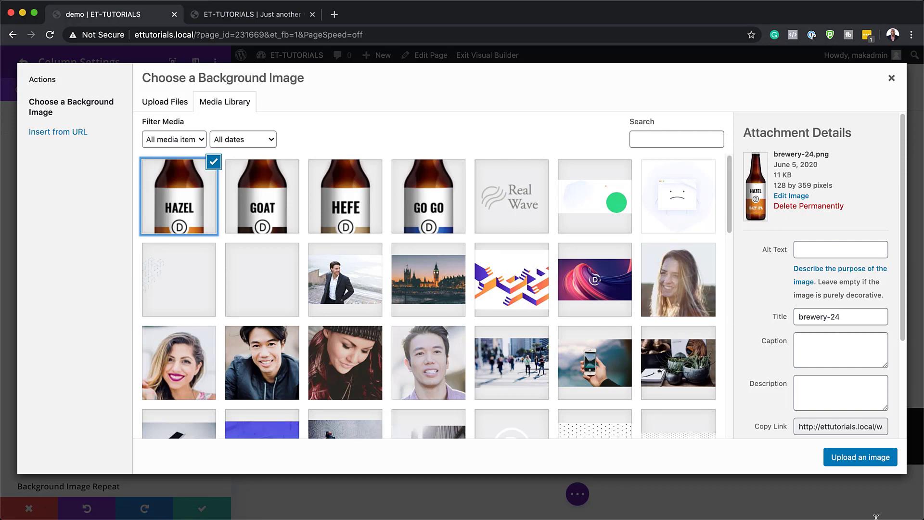
left_click(858, 460)
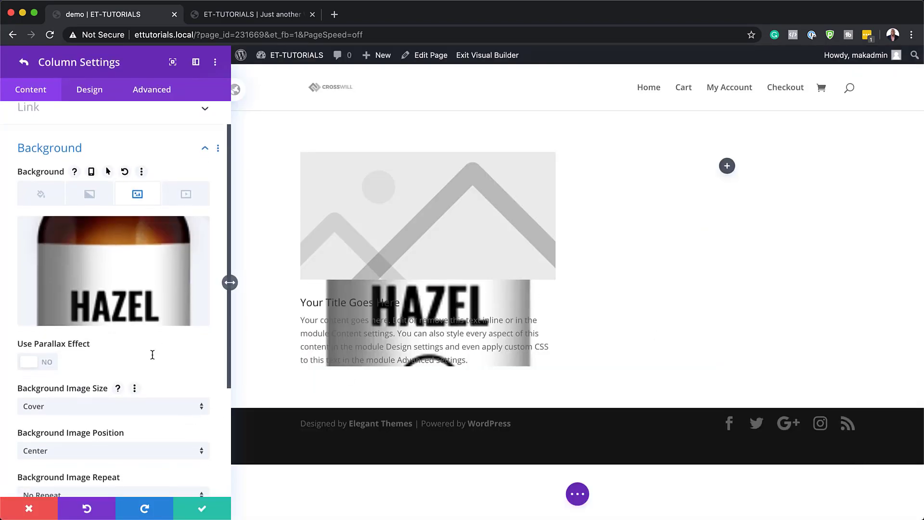
Set the first column's background image size to Actual Size.
scroll(153, 362, "down", 2)
scroll(152, 360, "down", 5)
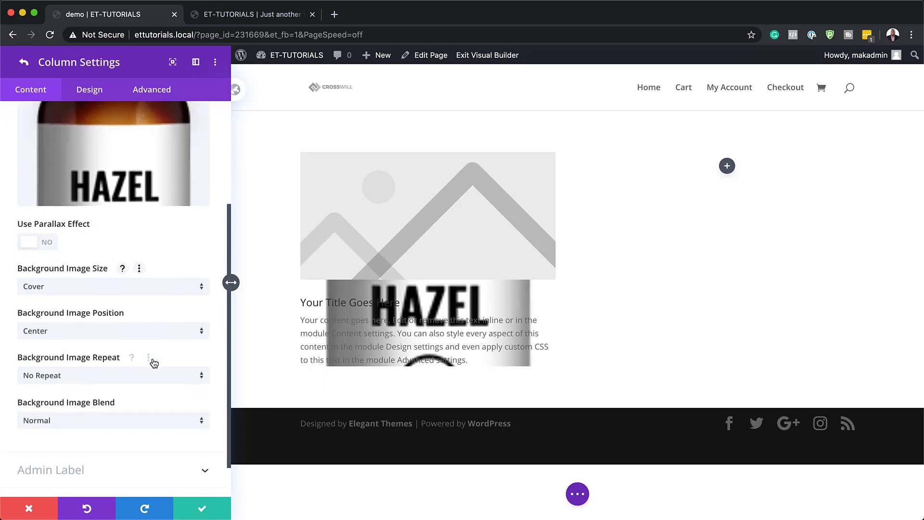
scroll(149, 359, "down", 1)
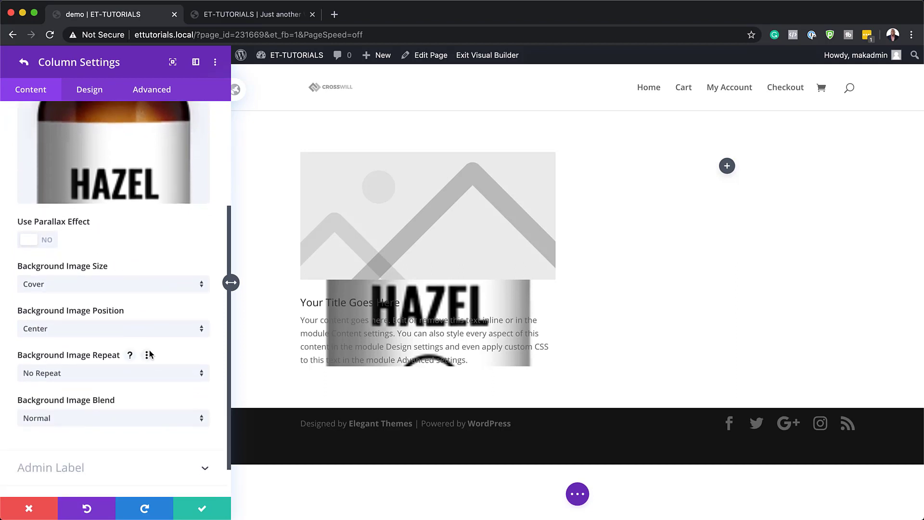
left_click(130, 284)
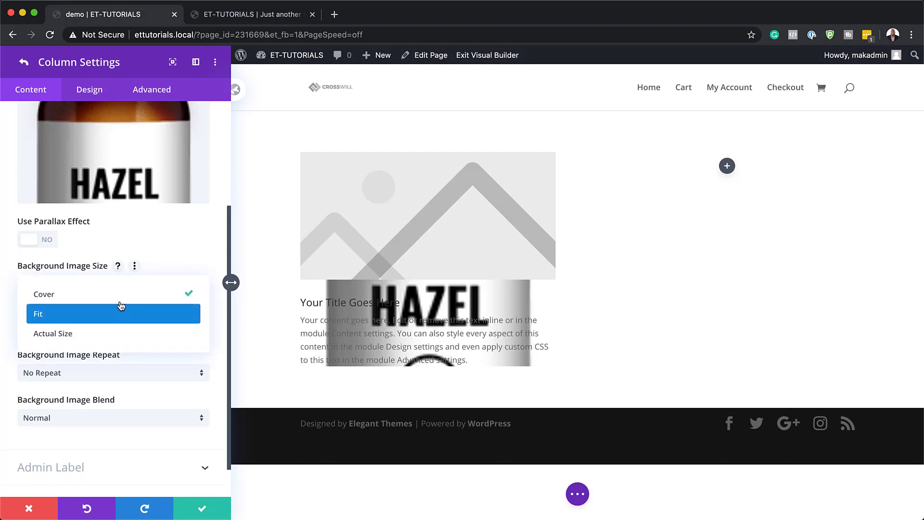
left_click(122, 332)
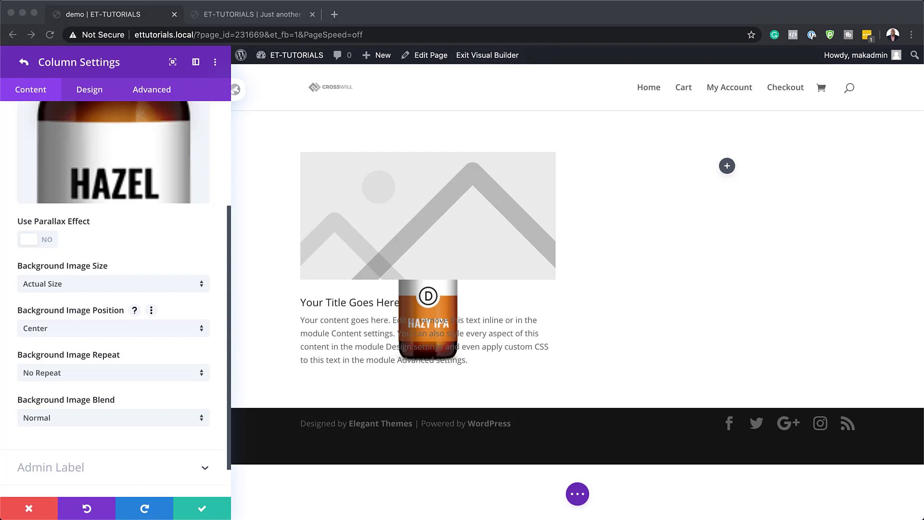
Give the first column 10px rounded corners and a 2px border on all sides.
left_click(90, 90)
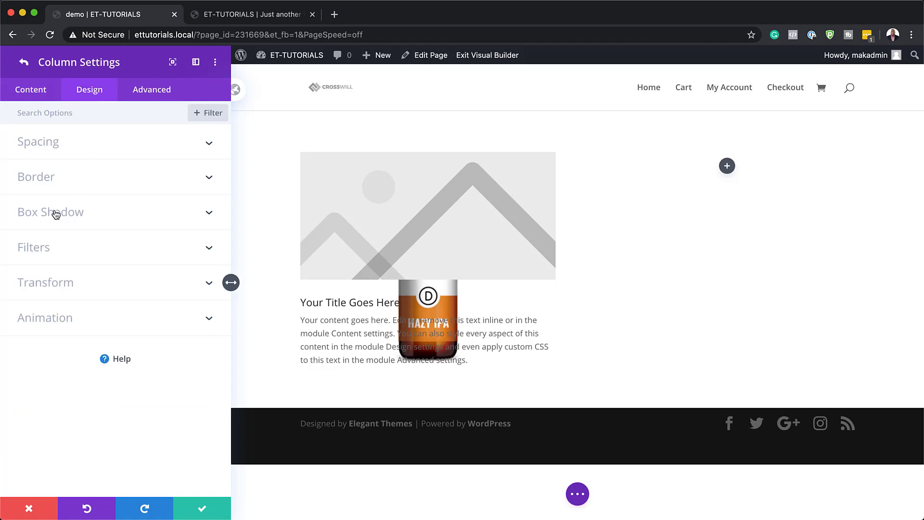
left_click(53, 179)
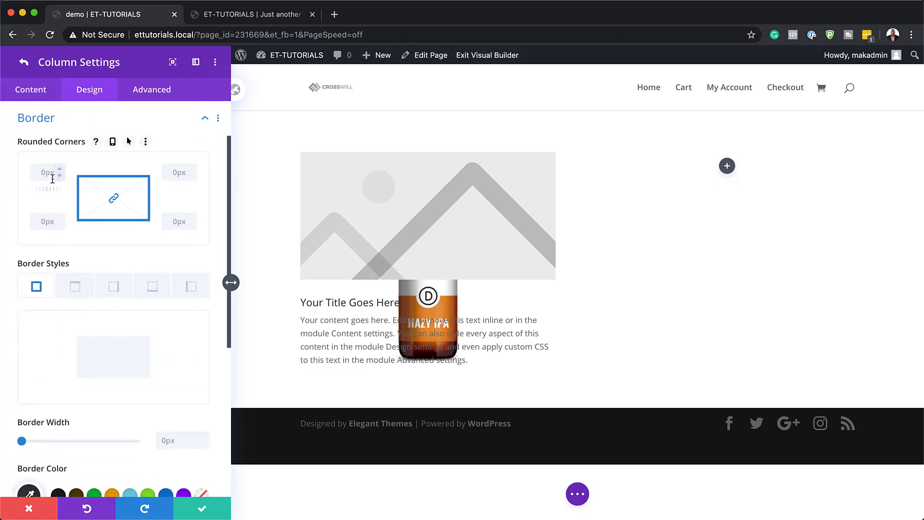
left_click(44, 172)
type("10px")
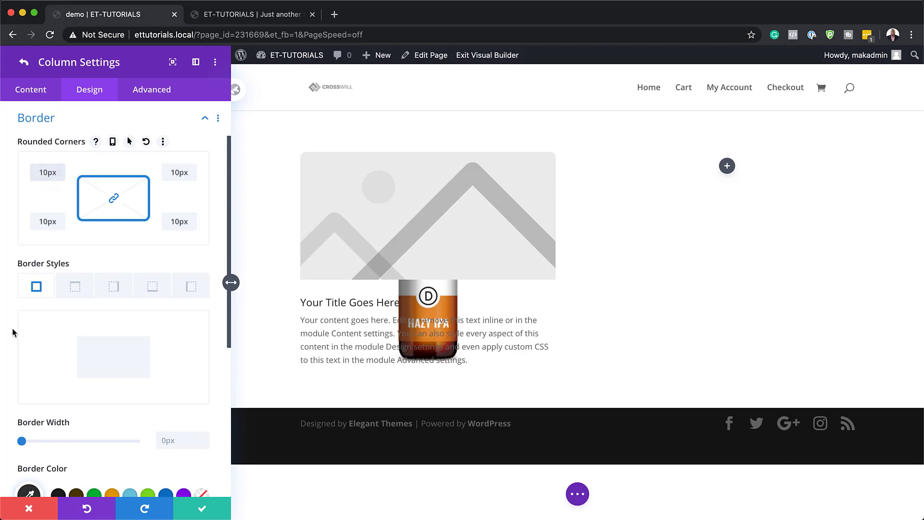
scroll(96, 380, "down", 1)
left_click(164, 422)
type("2px")
Set the first column's border color to #e94558.
scroll(170, 407, "down", 1)
scroll(170, 407, "down", 2)
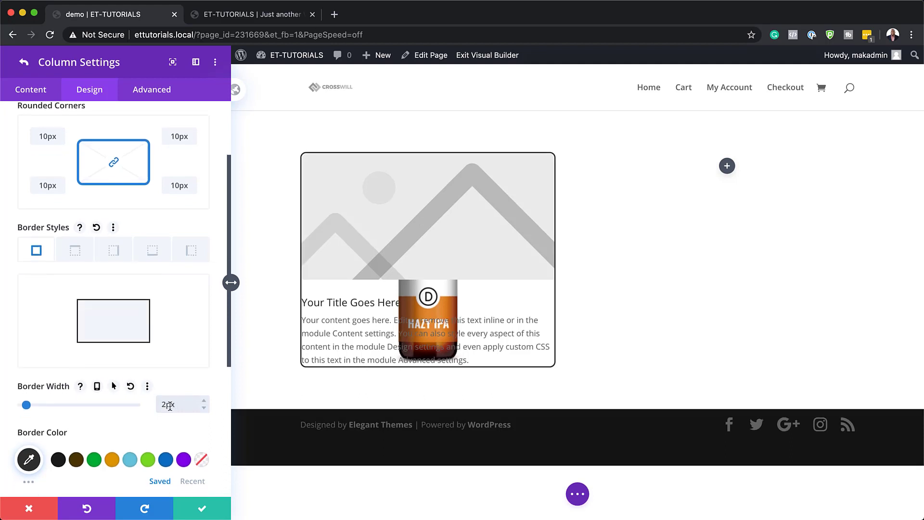
left_click(29, 408)
left_click_drag(30, 410, 66, 409)
type("#e94558")
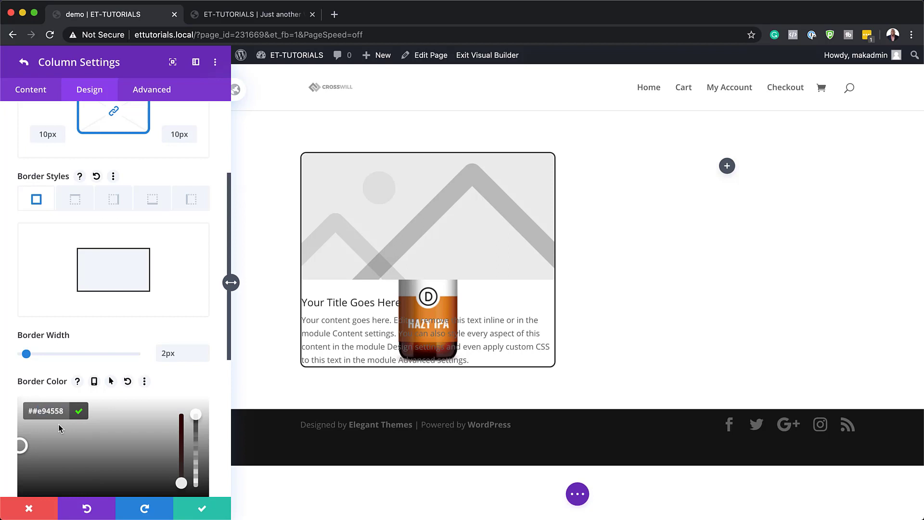
key("BackSpace")
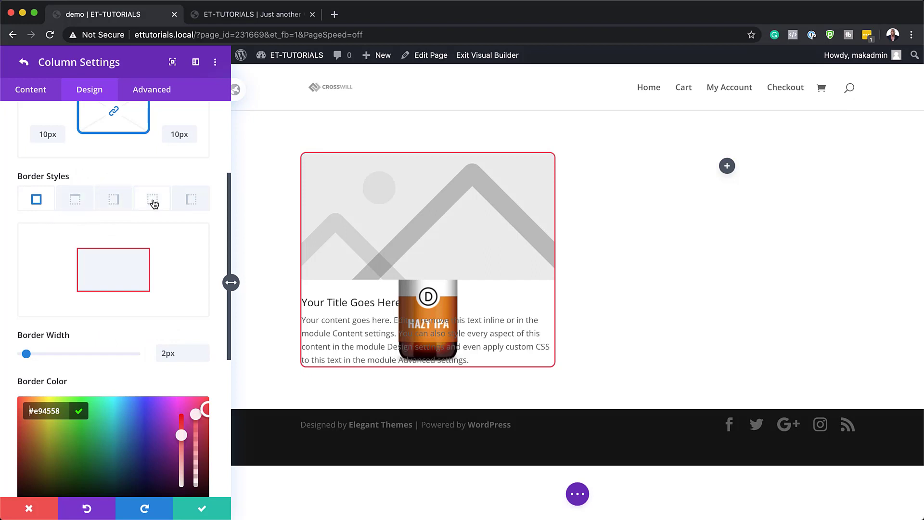
Restrict the first column's border to 2px on the right and bottom edges, setting the overall border width to 0px.
left_click(114, 200)
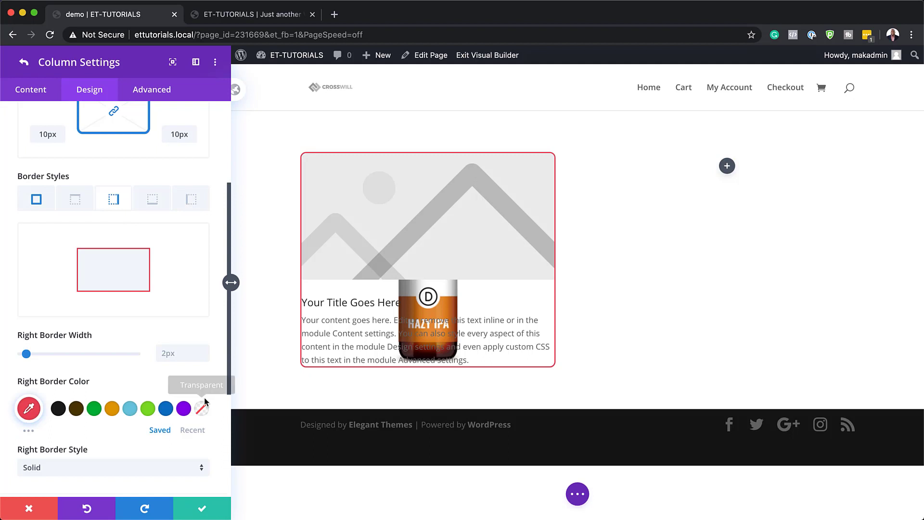
left_click(178, 354)
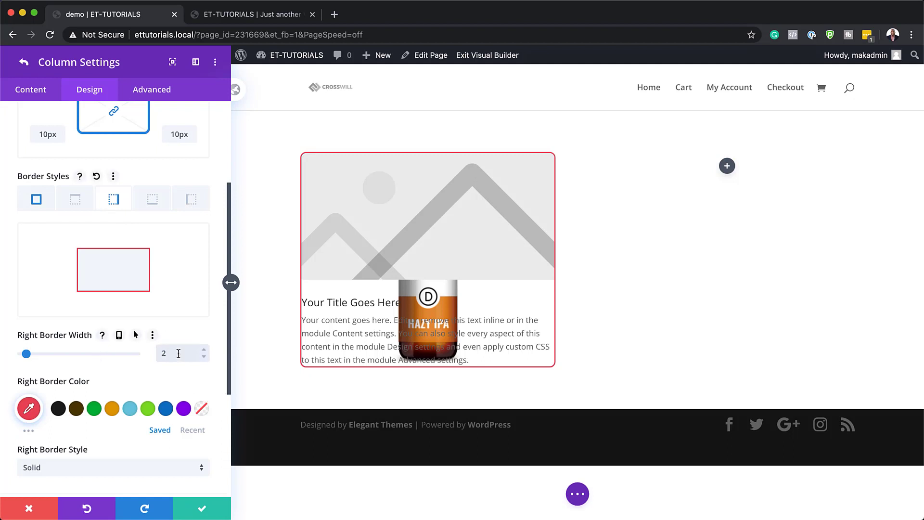
left_click(158, 205)
left_click(170, 355)
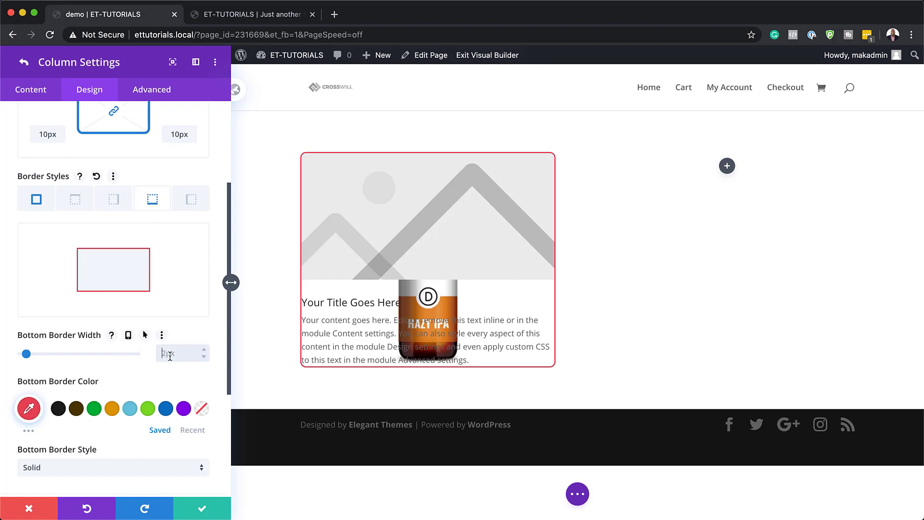
left_click(47, 206)
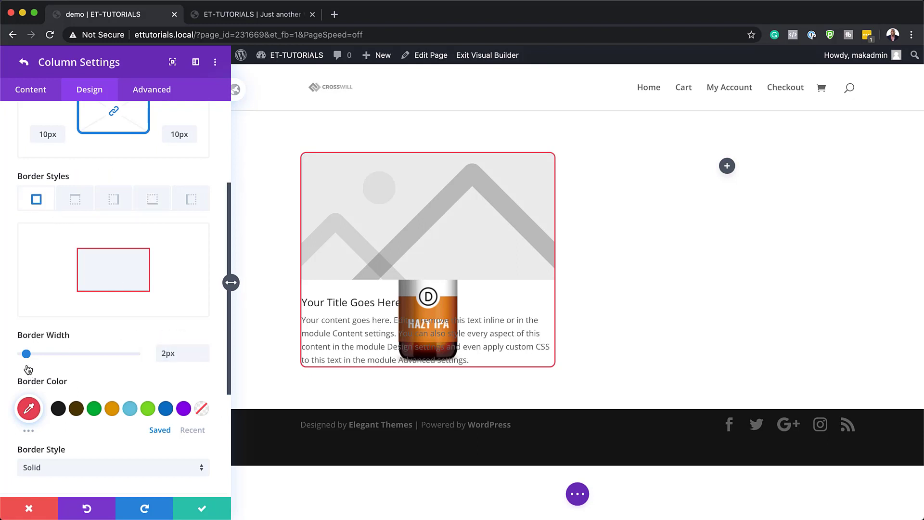
left_click_drag(25, 354, 1, 357)
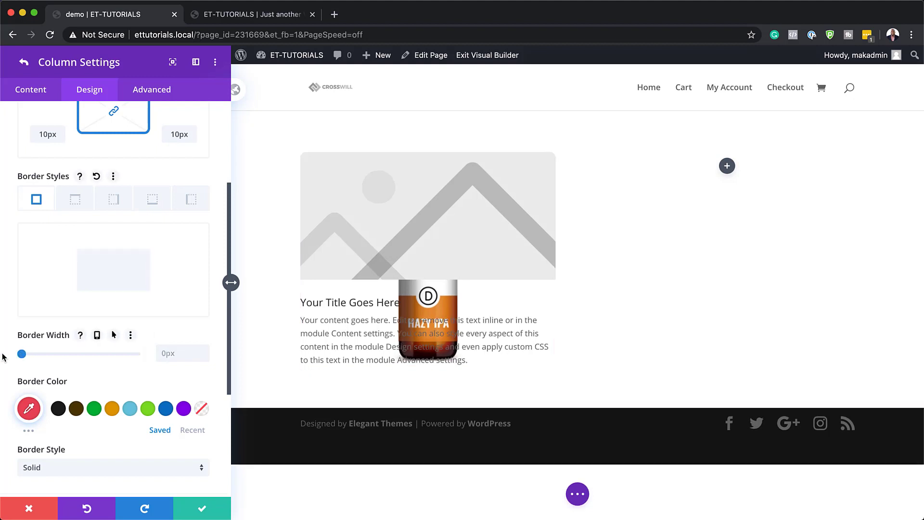
key("super+z")
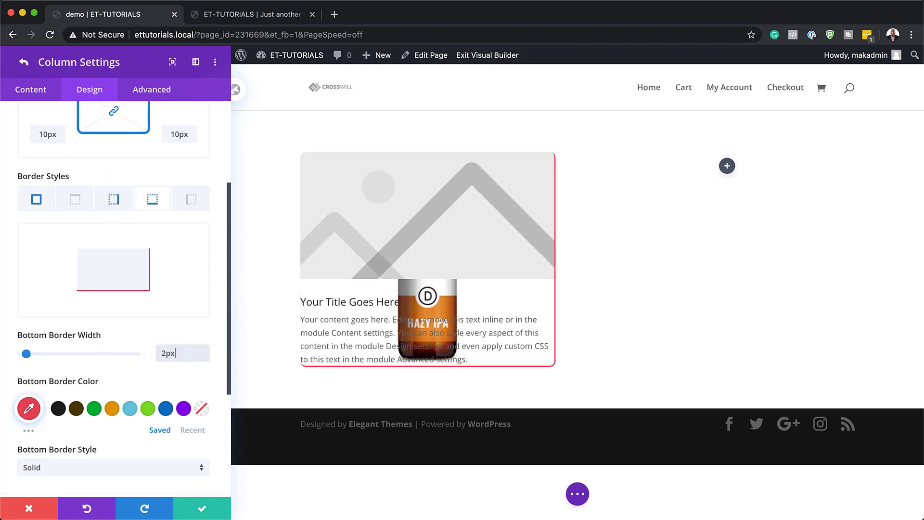
Add the custom CSS "height: 400px;" to the first column's main element.
left_click(164, 91)
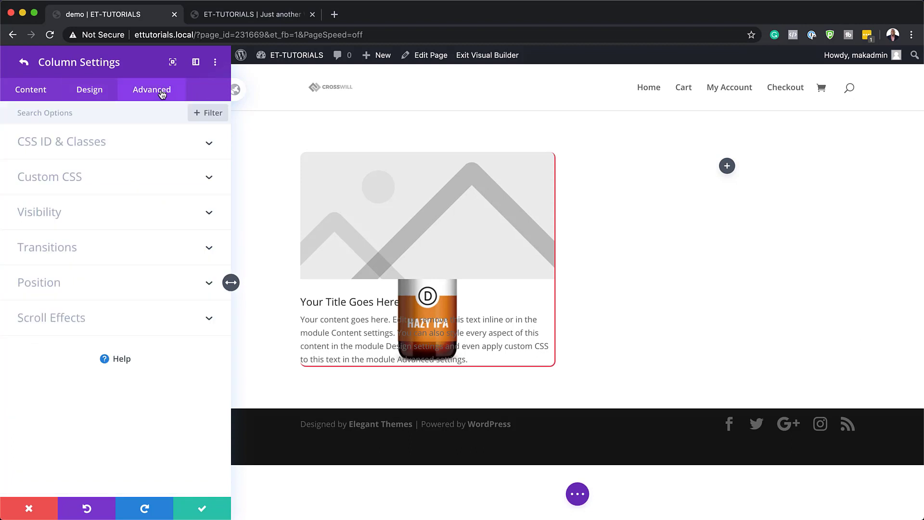
left_click(89, 181)
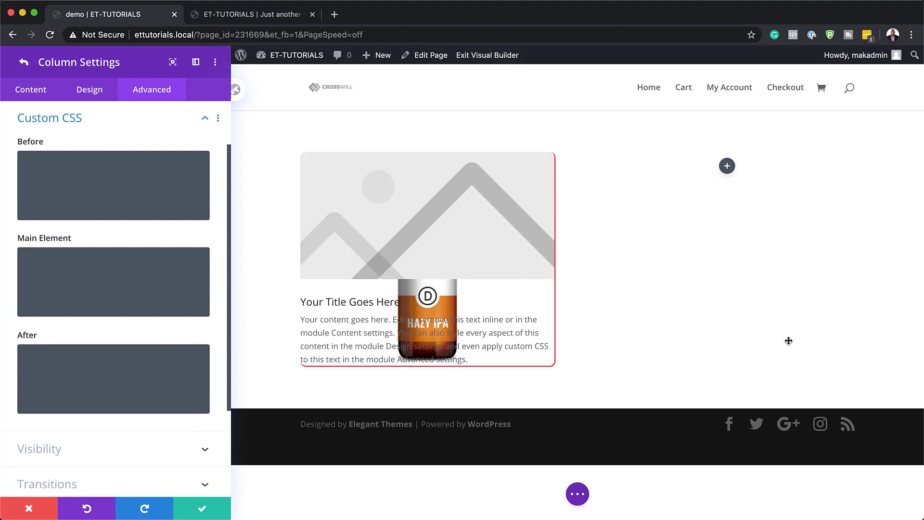
left_click(124, 268)
type("height: 400px;")
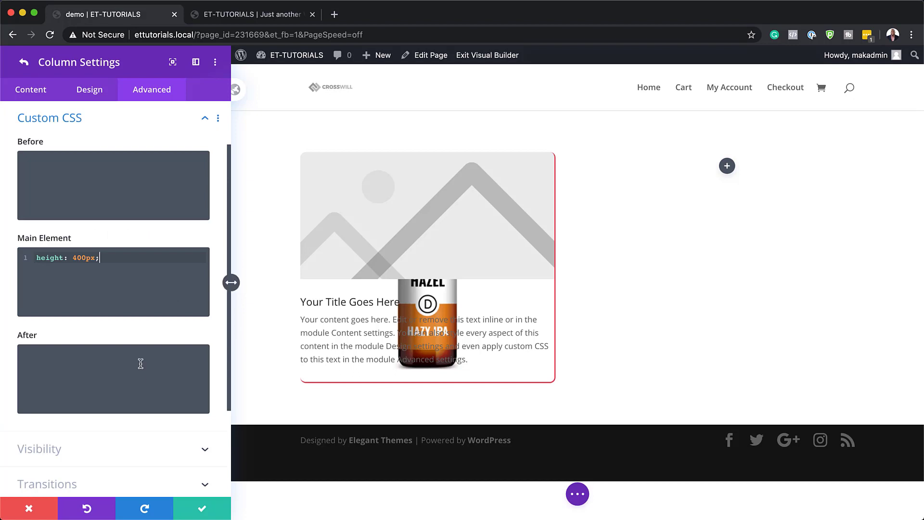
Set the first column's horizontal and vertical overflow to Hidden, and save the column and row settings.
scroll(143, 377, "down", 5)
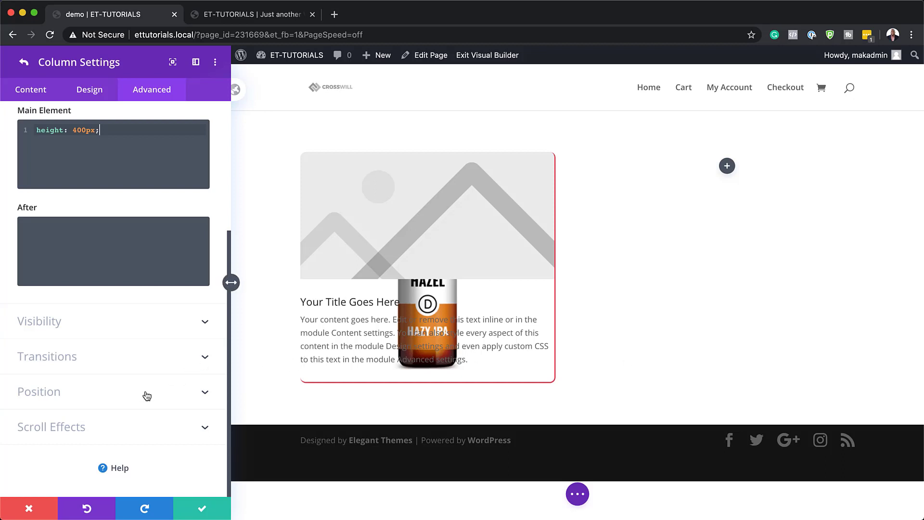
left_click(125, 392)
scroll(106, 226, "up", 4)
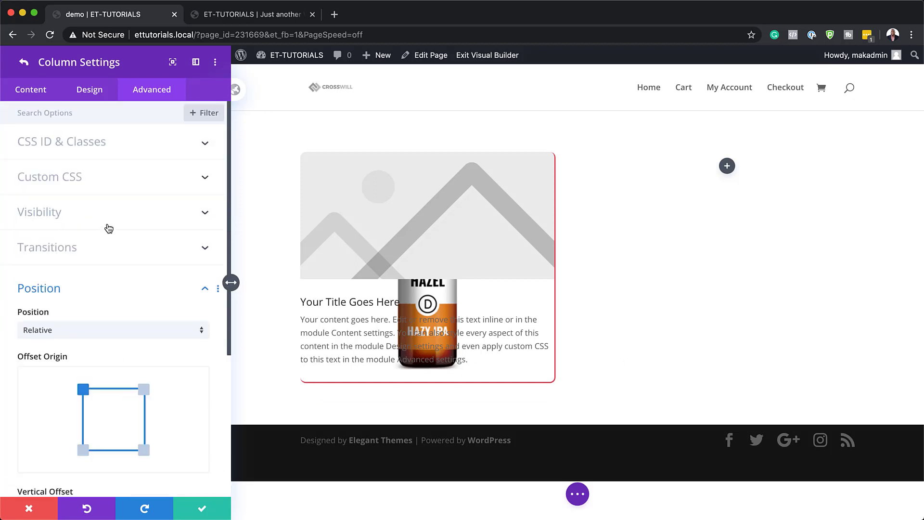
left_click(106, 223)
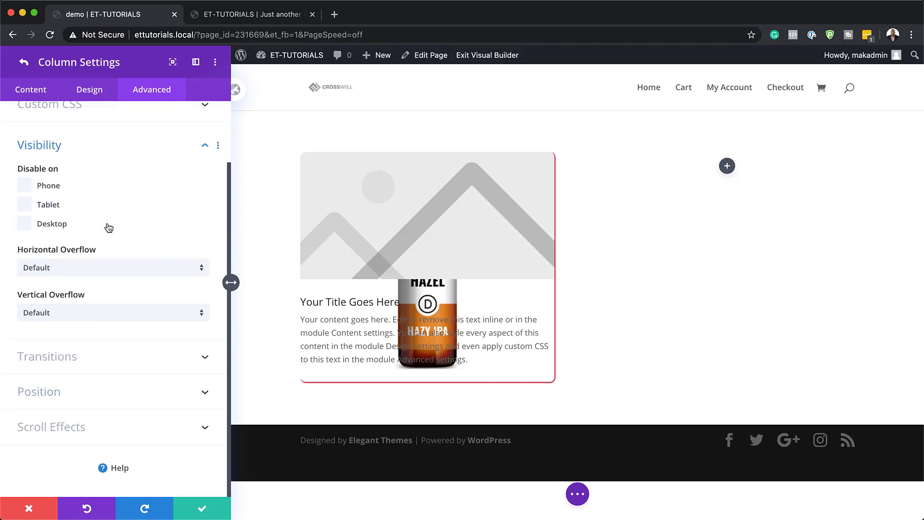
left_click(56, 144)
left_click(50, 214)
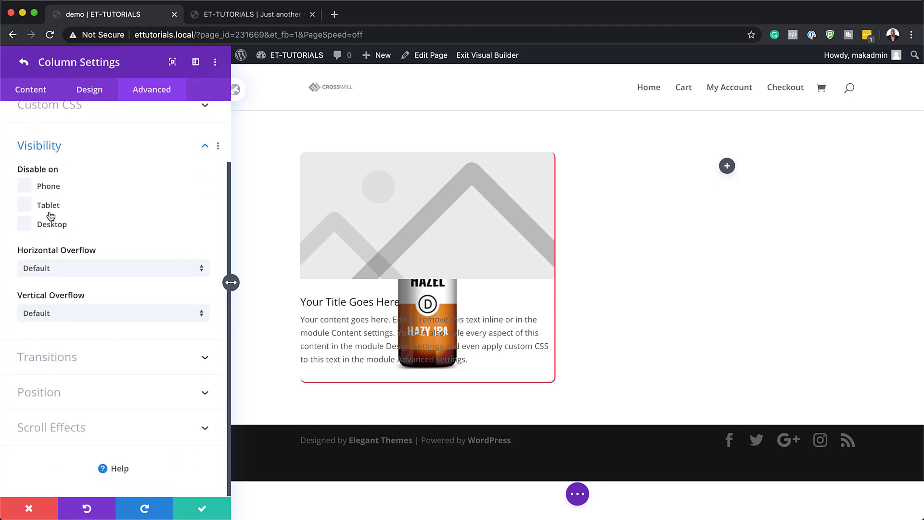
left_click(107, 269)
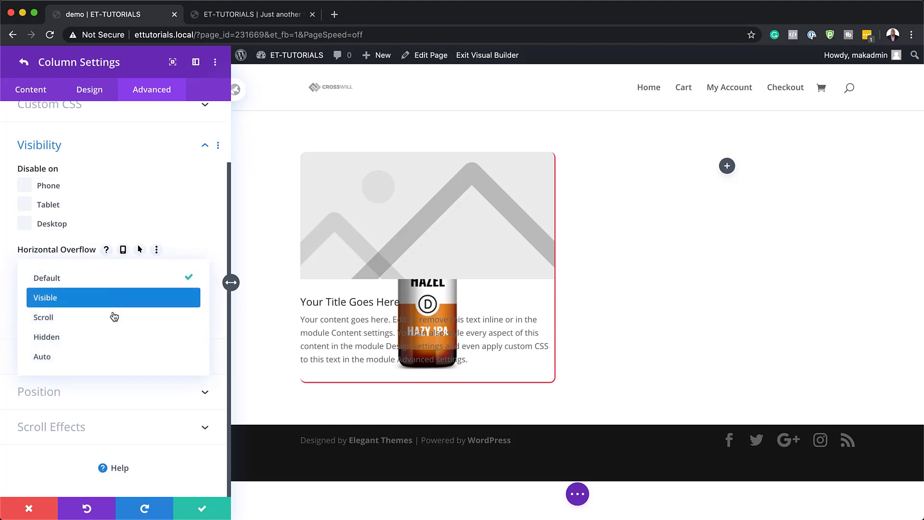
left_click(114, 336)
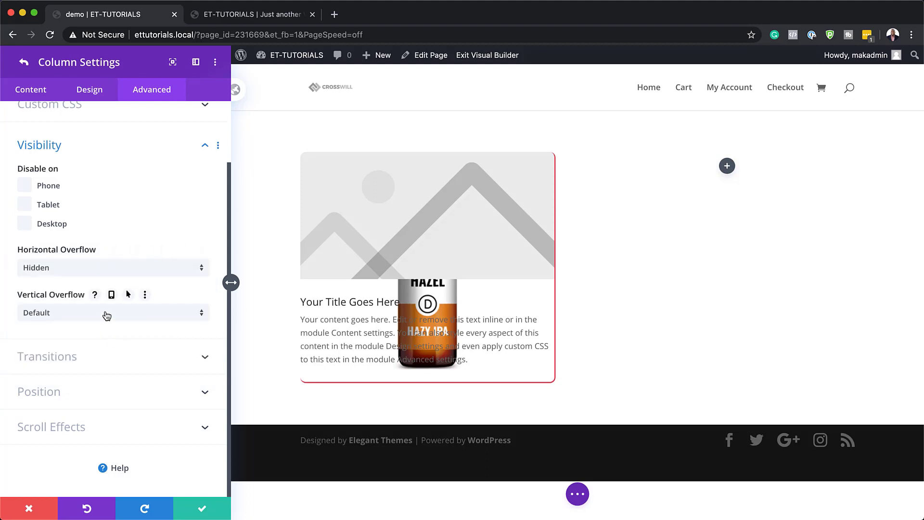
left_click(107, 314)
left_click(86, 383)
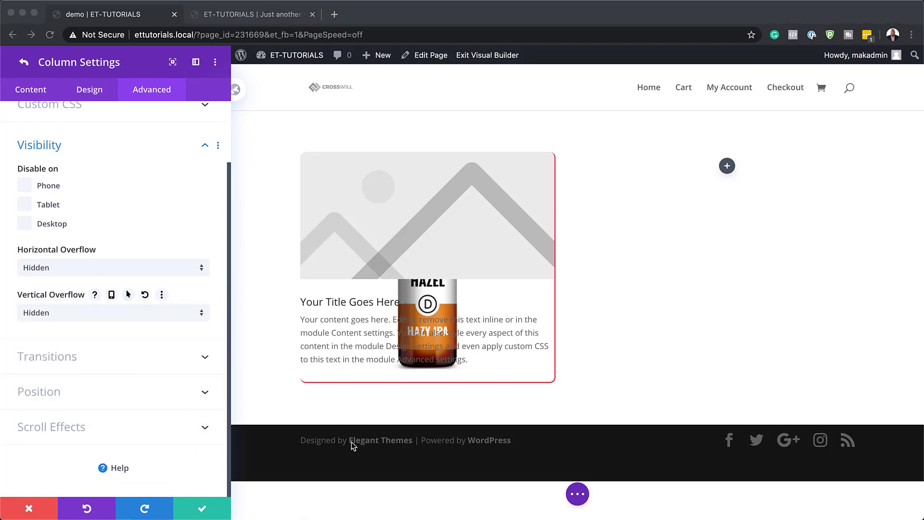
left_click(190, 509)
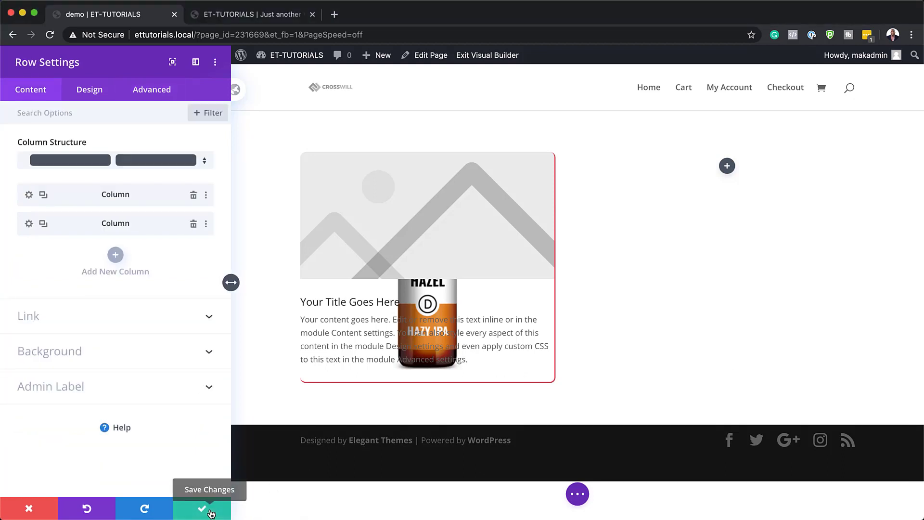
left_click(211, 509)
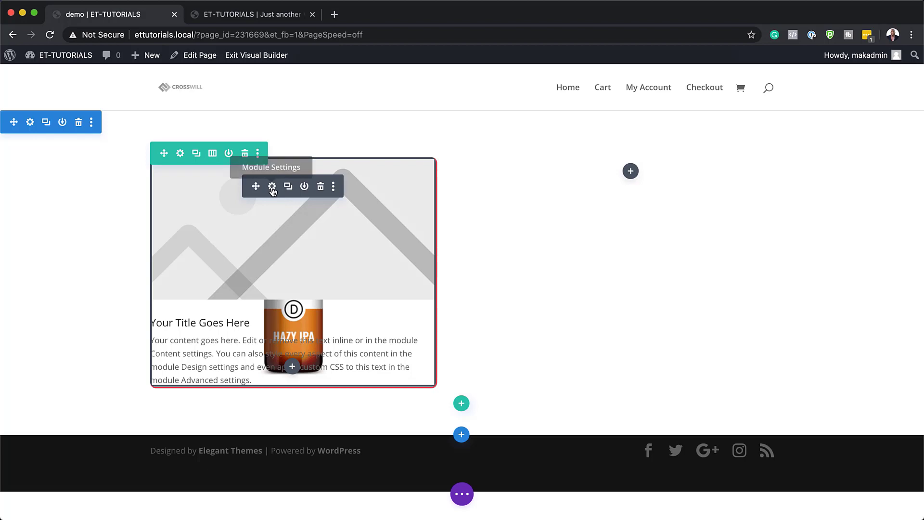
Change the title of the blurb in the first column to "Mango IPA".
left_click(272, 188)
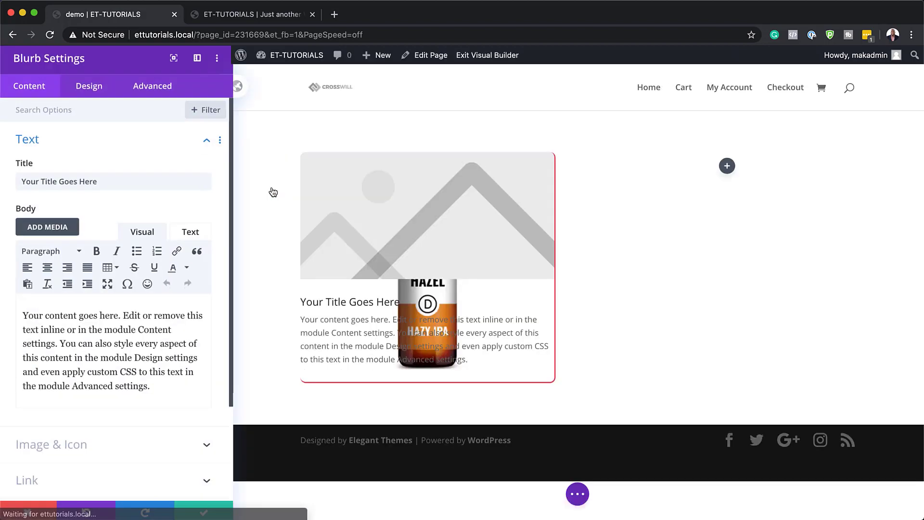
triple_click(105, 183)
type("Mango IPA")
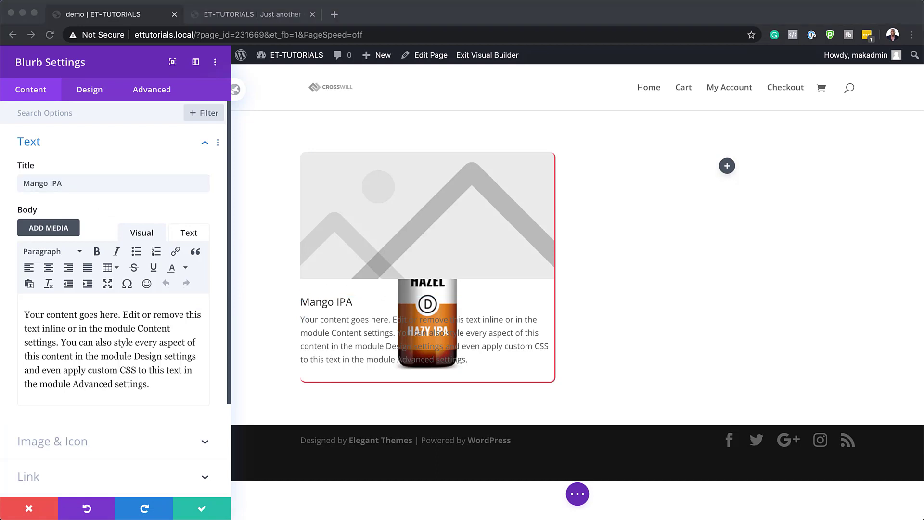
Replace the blurb's body with HTML paragraphs: the "Vivamus suscipit tortor" description, "Hops: Lorem Ipsum", "Yeast: Dolor Amet" and "4.8% ABV / 4 IBUs".
left_click(188, 233)
left_click_drag(97, 310, 19, 254)
type("<p>Vivamus suscipit tortor eget felis porttitor volutpat. Pellentesque in ipsum id orci porta dapibus. Quisque velit nisi, pretium ut lacinia in, elementum id enim. Curabitur arcu erat, accumsan id imperdiet</p> <p>Hops: Lorem Ipsum<br /> Yeast: Dolor Amet</p> <p>4.8% ABV / 4 IBUs</p>")
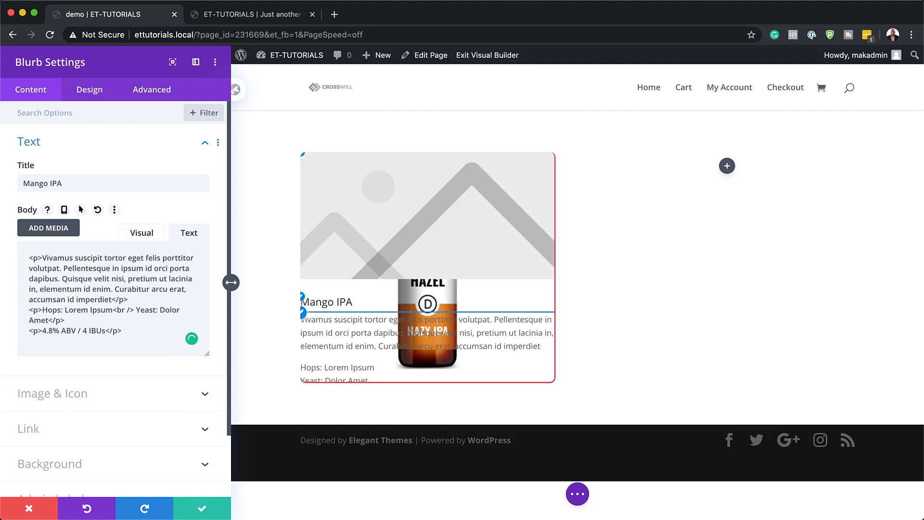
left_click(145, 232)
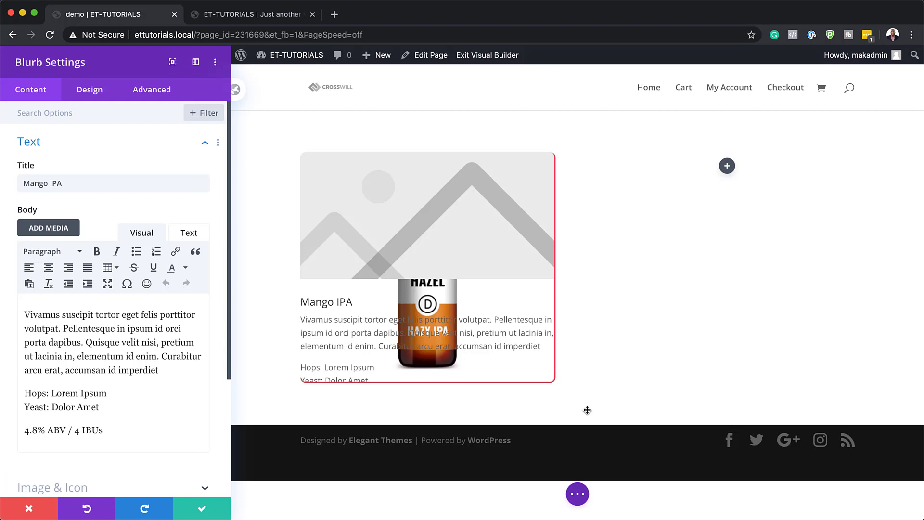
Set the blurb's default background color to transparent.
scroll(144, 405, "down", 5)
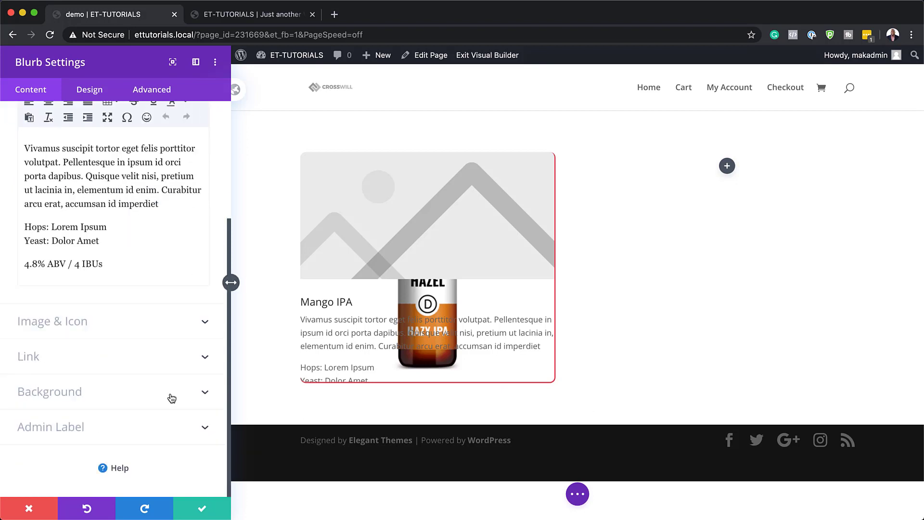
left_click(66, 399)
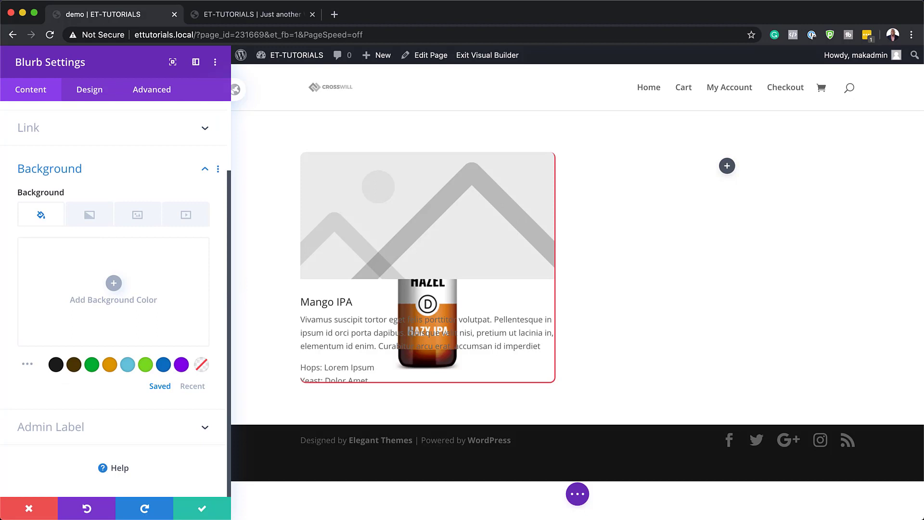
left_click(201, 365)
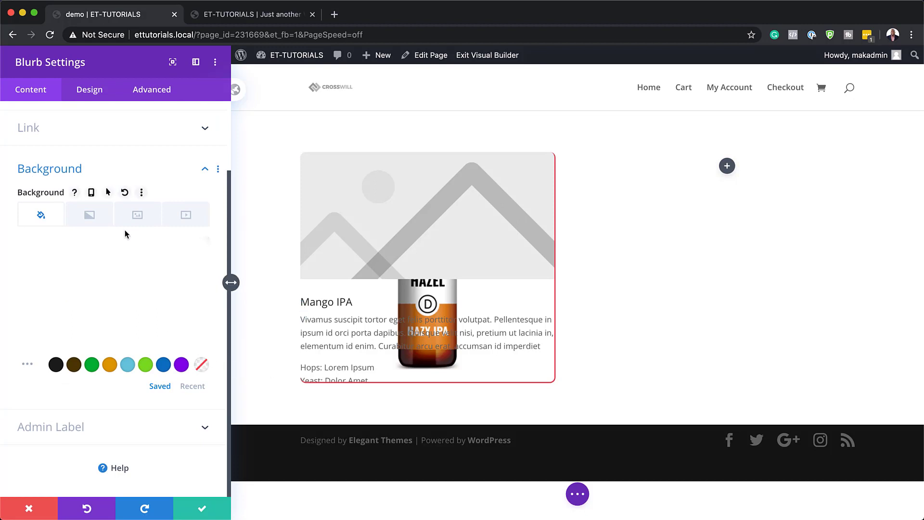
Enable a hover state for the blurb's background, set its color to rgba(255,255,255,0.9), and compare it with the desktop state.
left_click(108, 193)
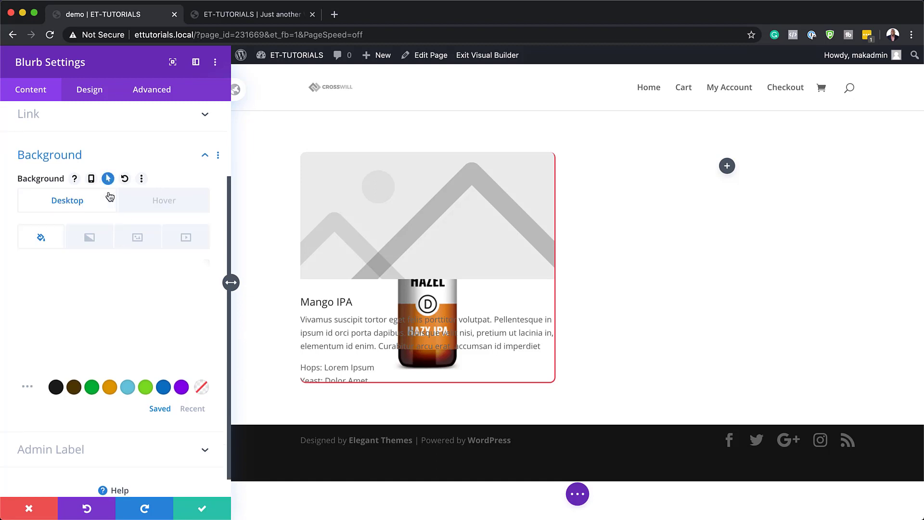
left_click(172, 202)
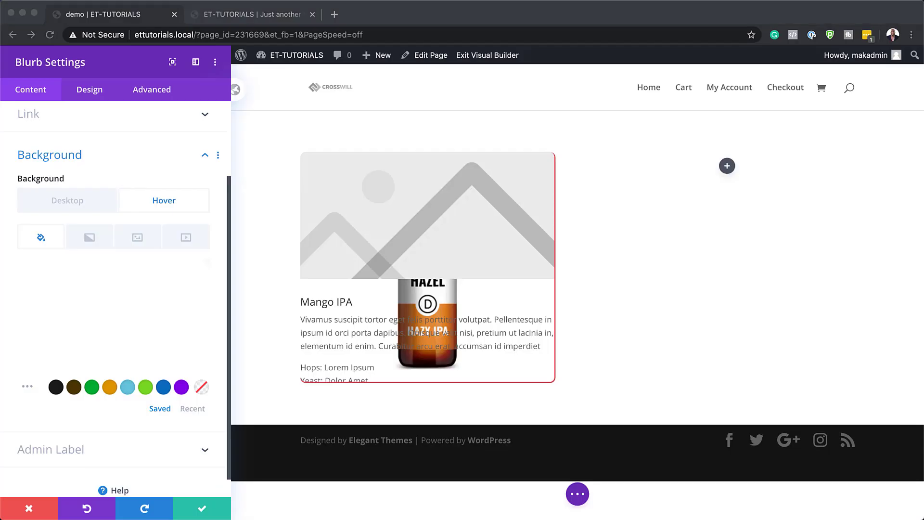
left_click(110, 328)
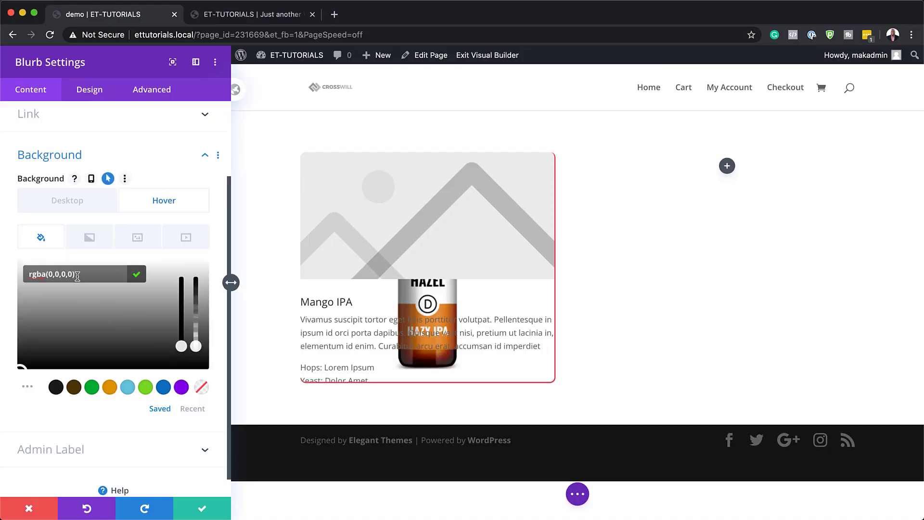
left_click_drag(196, 344, 197, 312)
left_click_drag(50, 275, 82, 275)
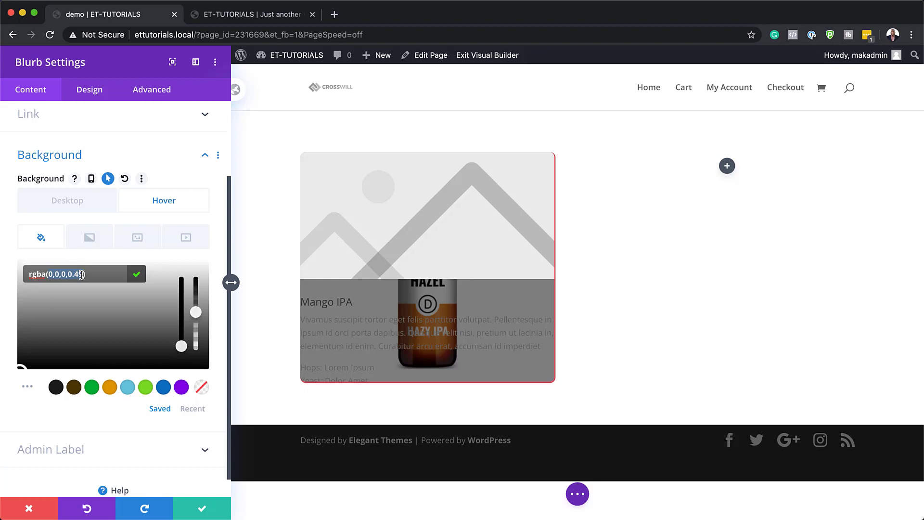
type("255,255,255,0.9")
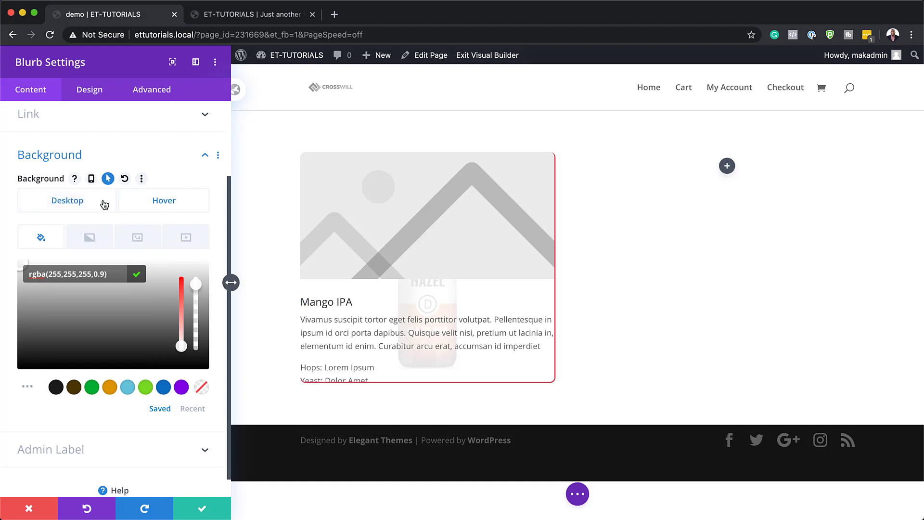
left_click(78, 205)
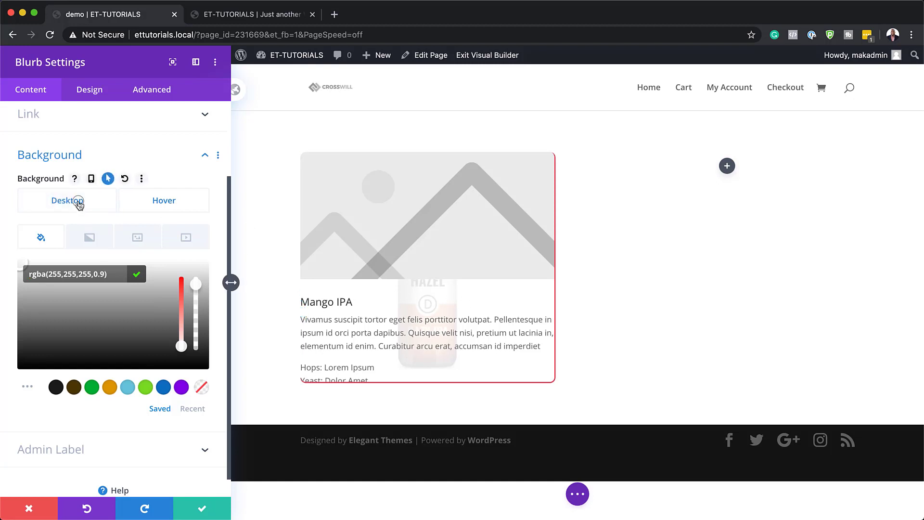
left_click(149, 206)
left_click(100, 206)
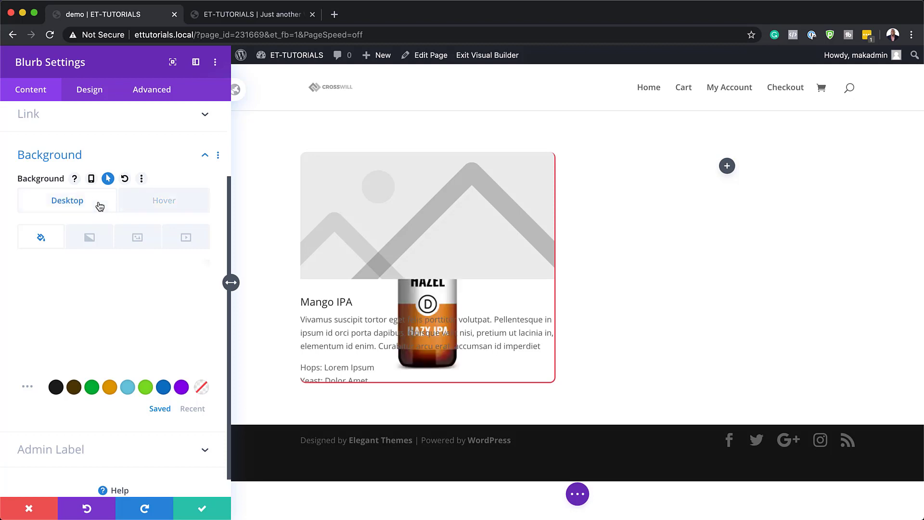
Replace the blurb's placeholder image with the Hazel bottle picture brewery-24.png from the media library.
scroll(96, 316, "up", 3)
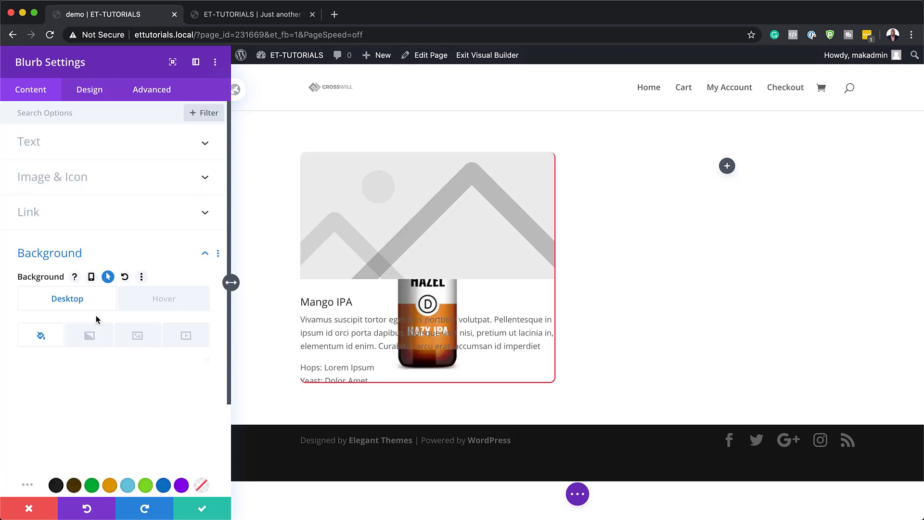
left_click(102, 178)
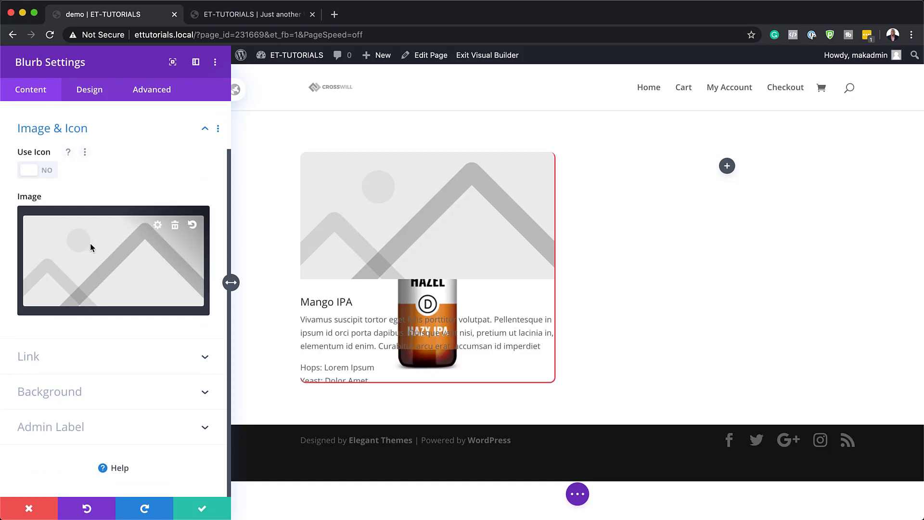
left_click(118, 255)
left_click(191, 210)
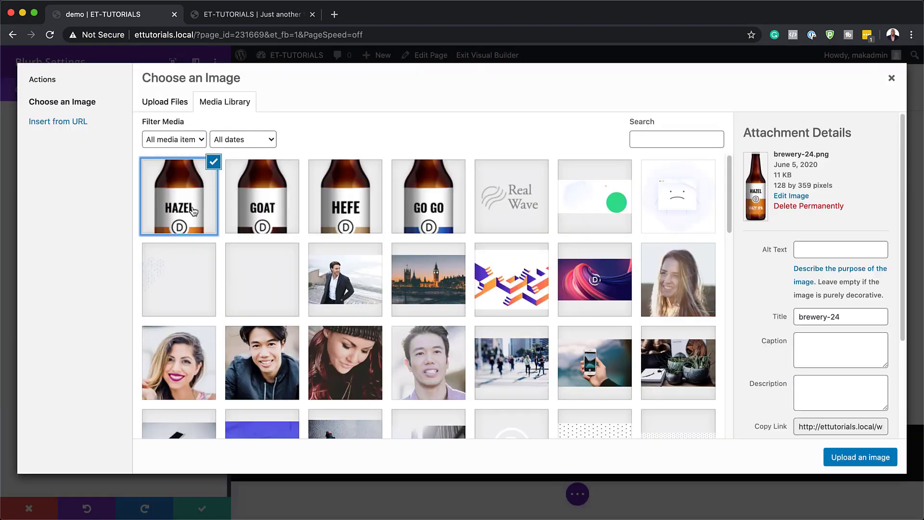
left_click(836, 459)
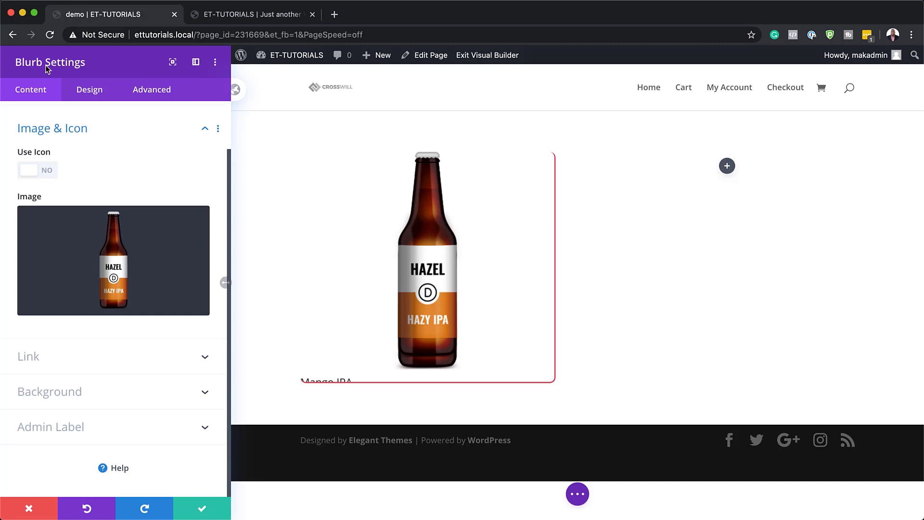
Set the blurb's image/icon placement to Left.
left_click(101, 91)
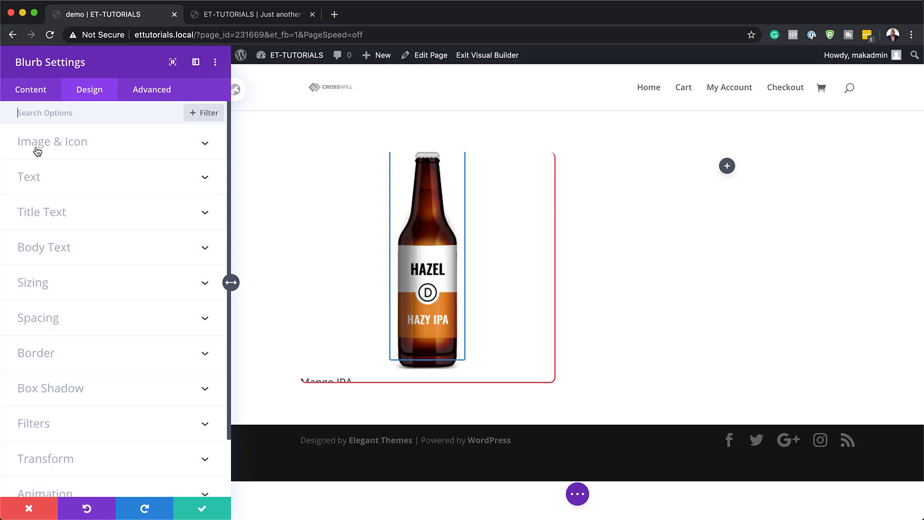
left_click(73, 146)
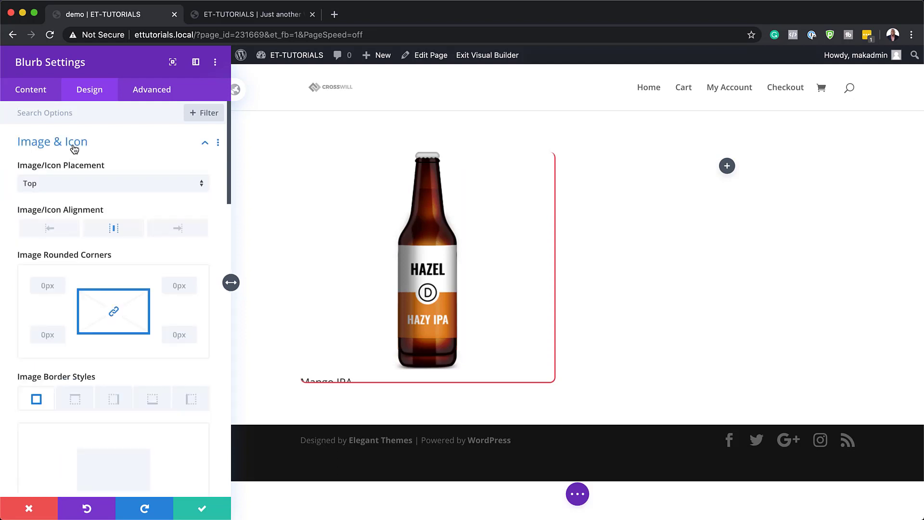
left_click(108, 185)
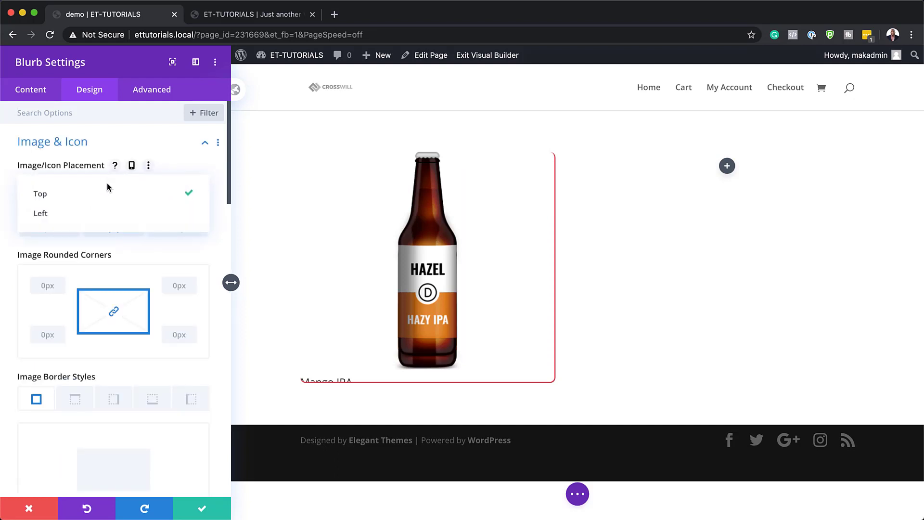
left_click(87, 212)
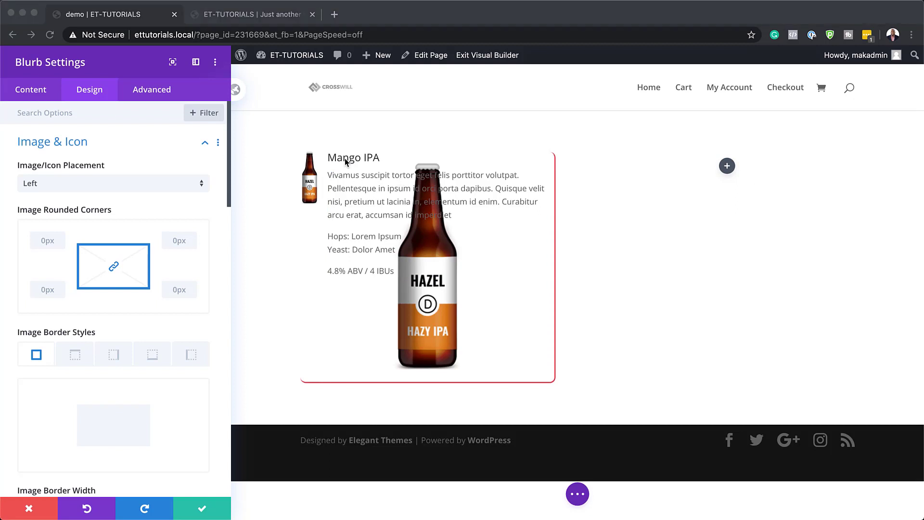
Set the blurb's title font to Oswald.
left_click(445, 150)
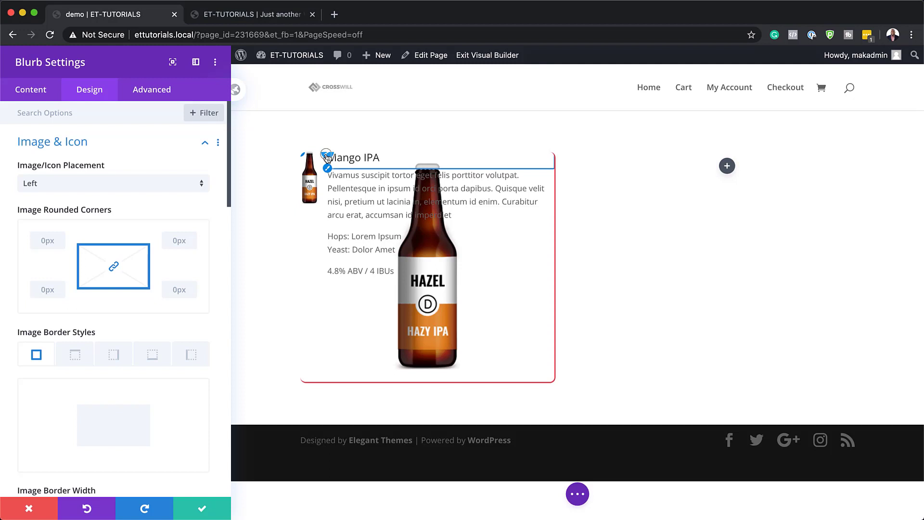
left_click(327, 157)
left_click(64, 206)
left_click(87, 100)
type("Oswald")
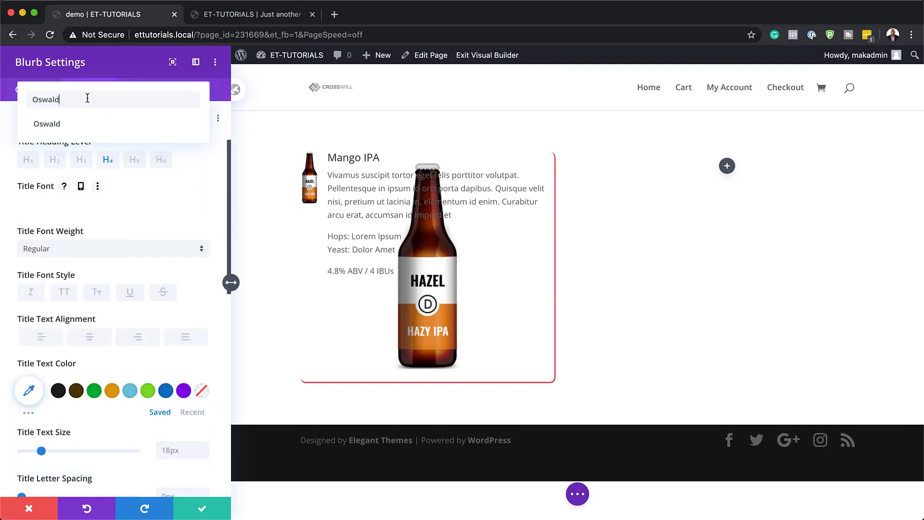
left_click(58, 126)
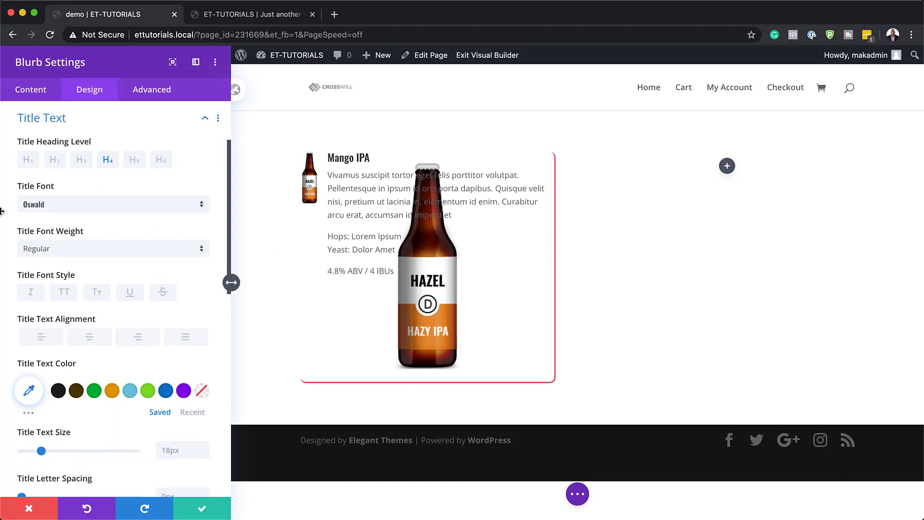
Style the blurb title as uppercase with a 40px text size and Semi Bold weight.
left_click(67, 294)
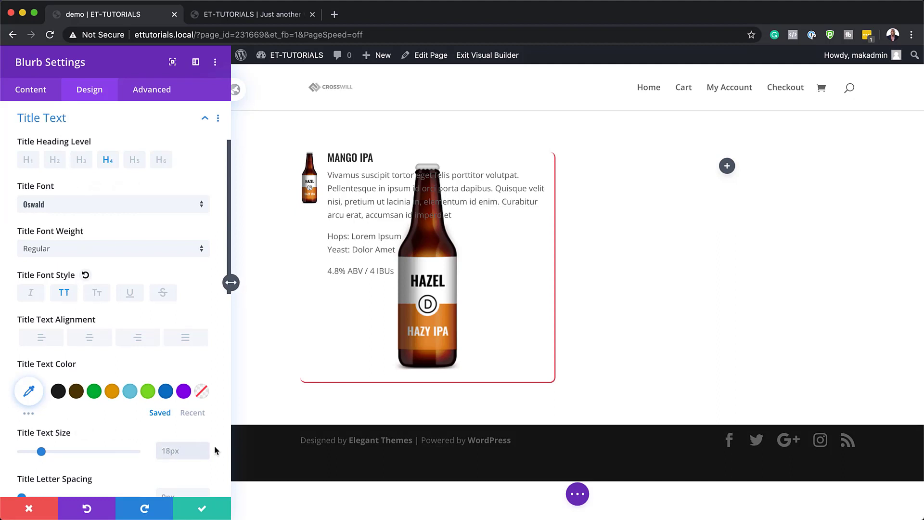
key("Return")
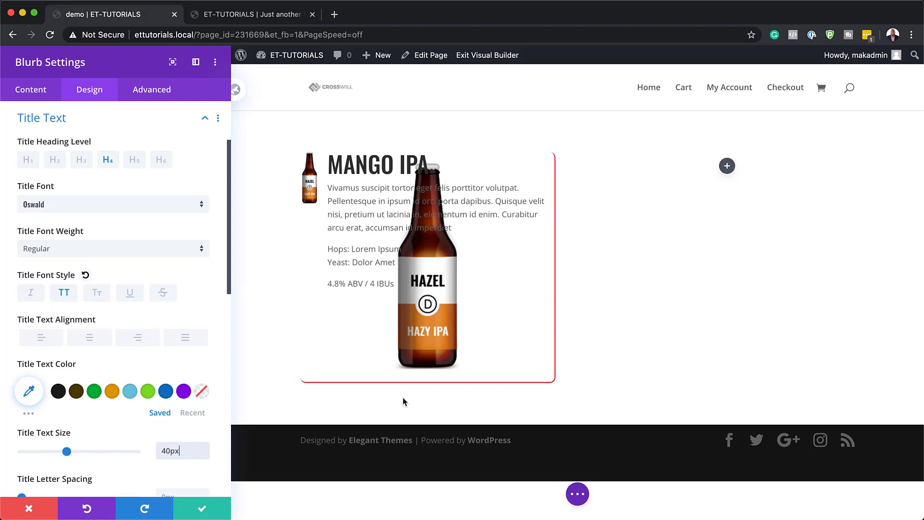
left_click(49, 248)
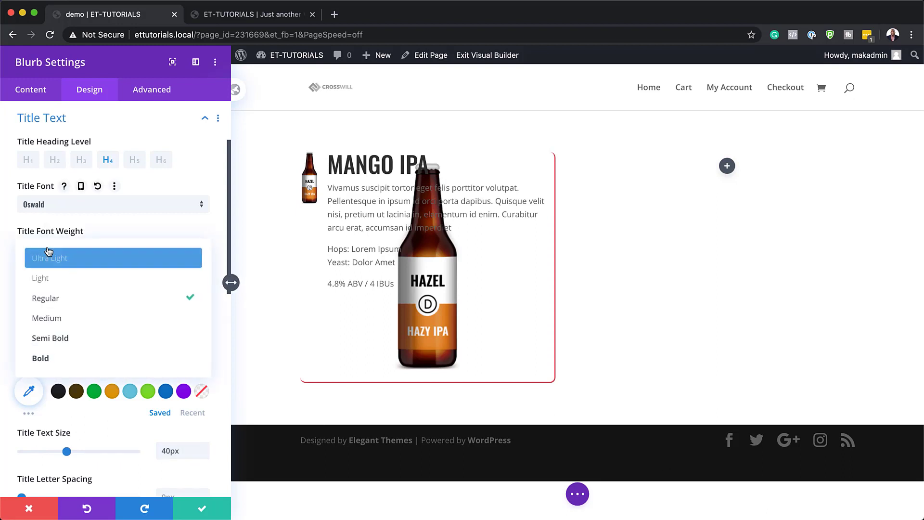
left_click(72, 338)
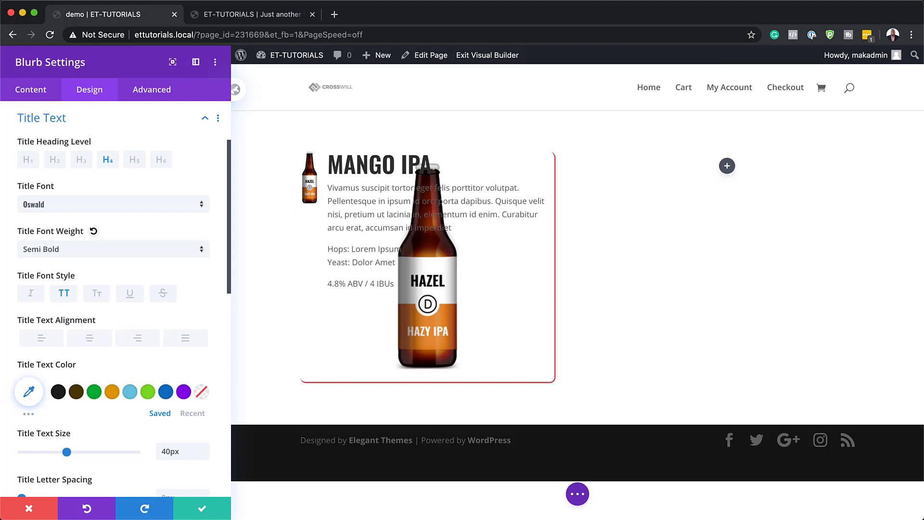
Set the blurb's body font weight to Semi Bold and its default body text color to transparent.
left_click(321, 186)
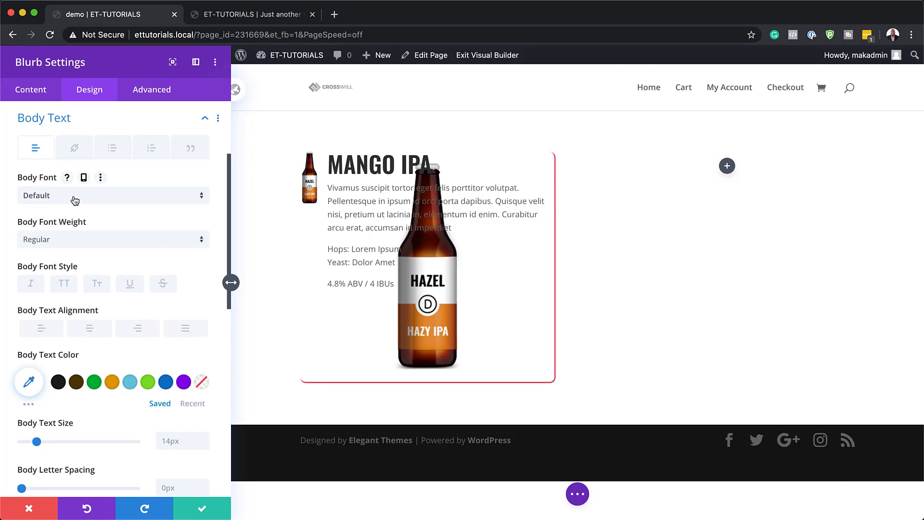
left_click(71, 240)
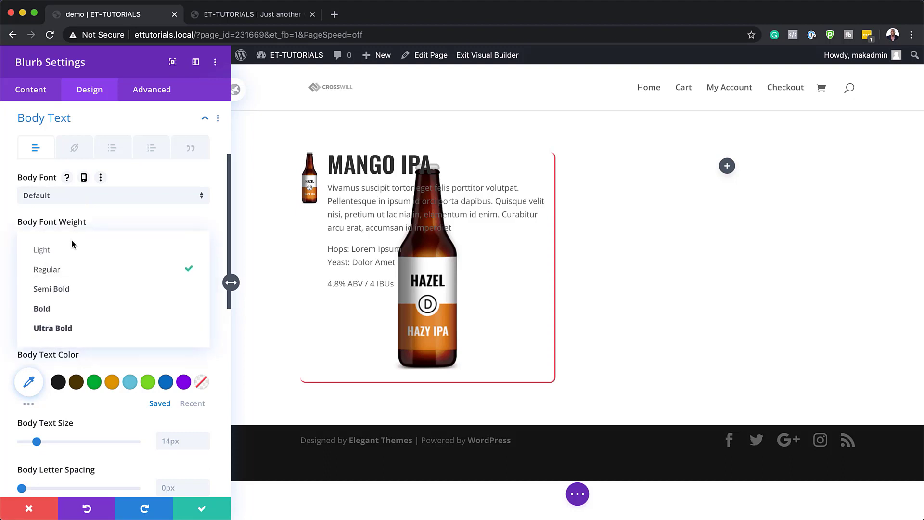
left_click(77, 291)
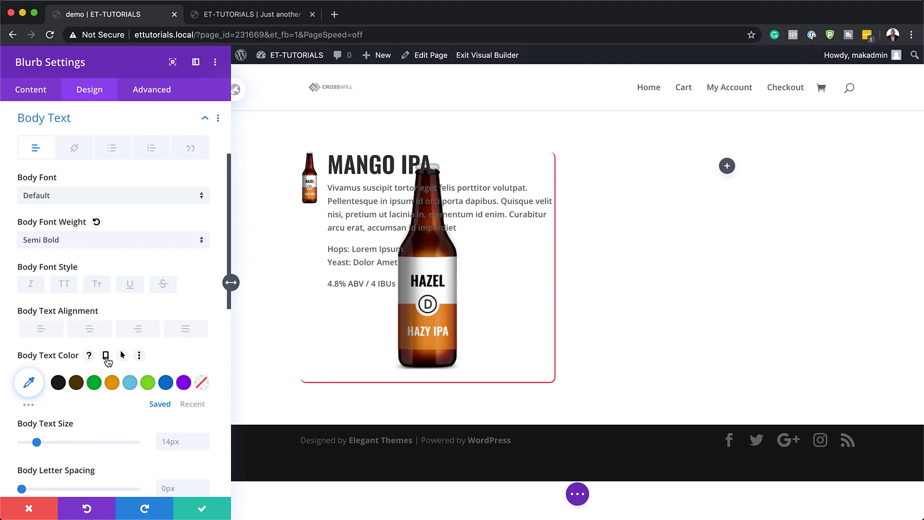
left_click(201, 383)
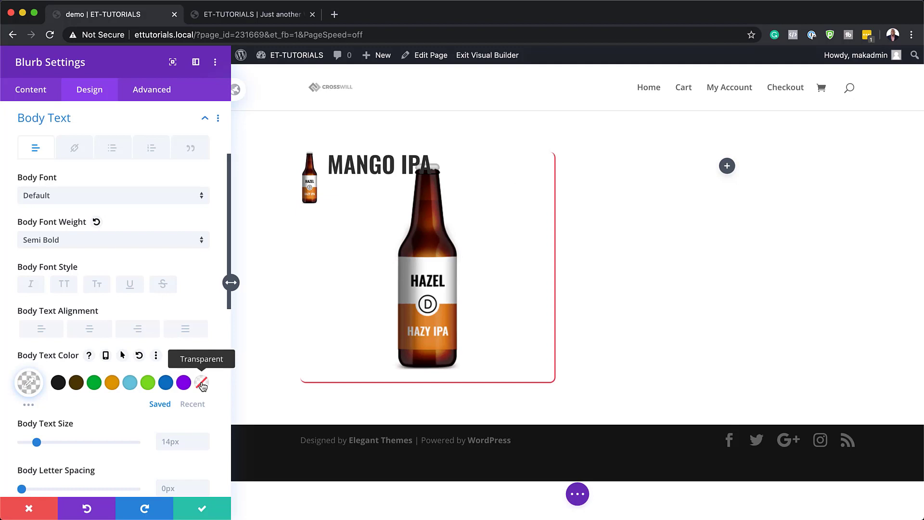
Enable a hover state for the body text color and set the hover color to #121212.
left_click(123, 356)
left_click(172, 377)
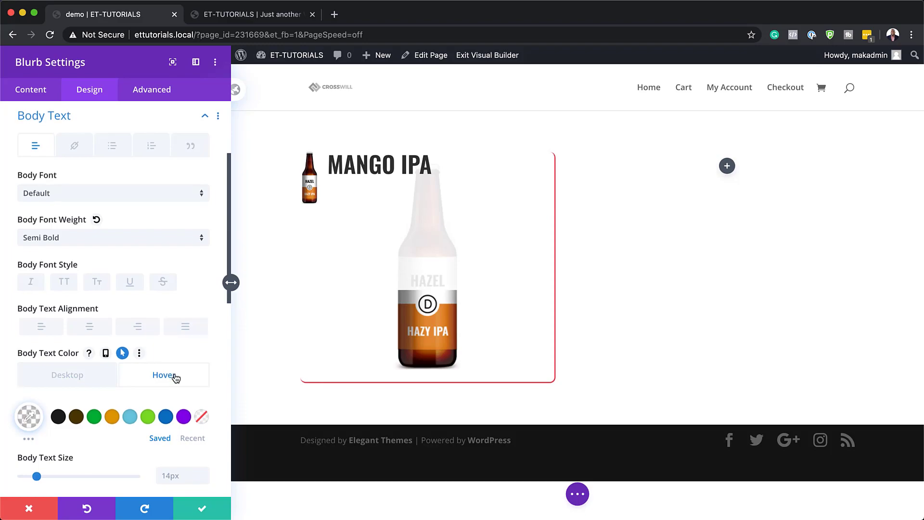
scroll(229, 388, "down", 1)
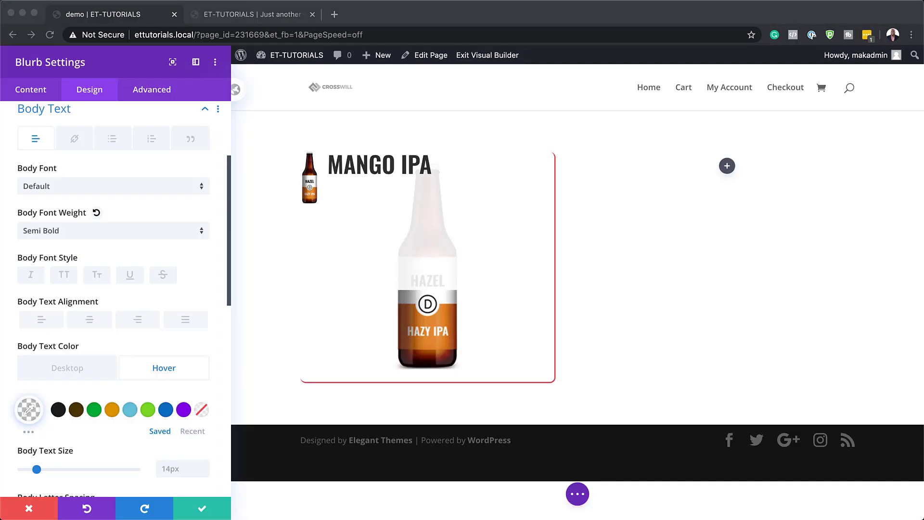
left_click(29, 410)
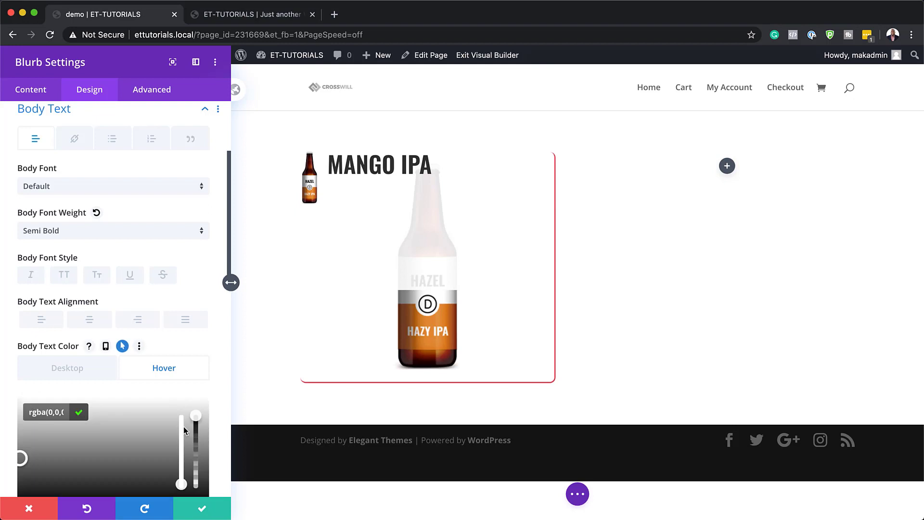
left_click_drag(181, 484, 198, 413)
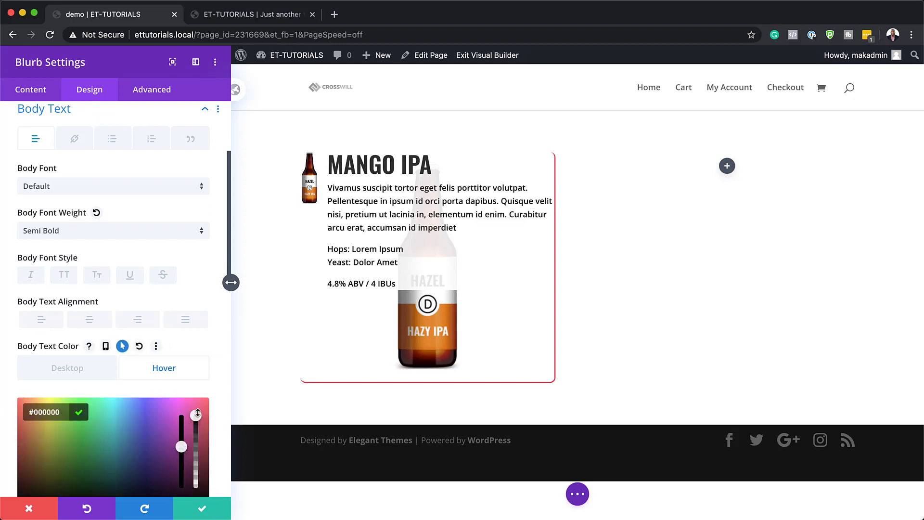
left_click(182, 394)
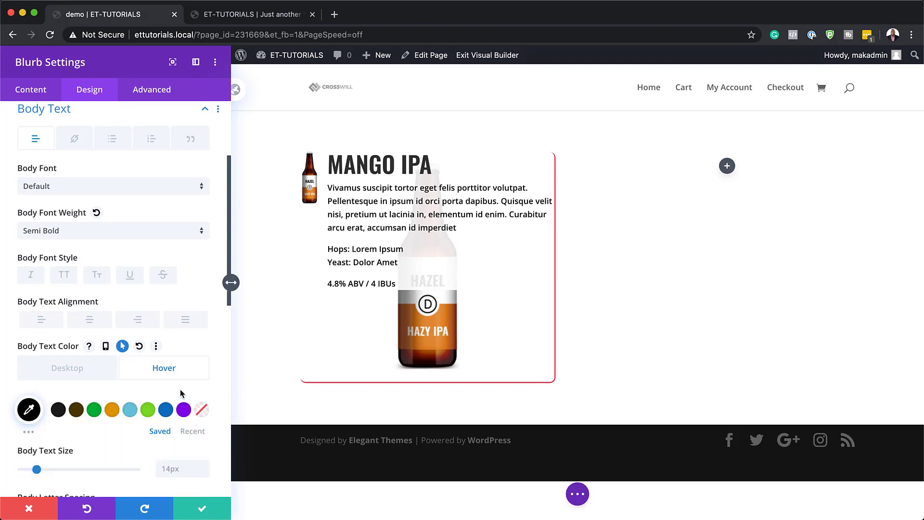
left_click(29, 410)
left_click_drag(38, 412, 64, 416)
type("121212")
scroll(125, 412, "down", 3)
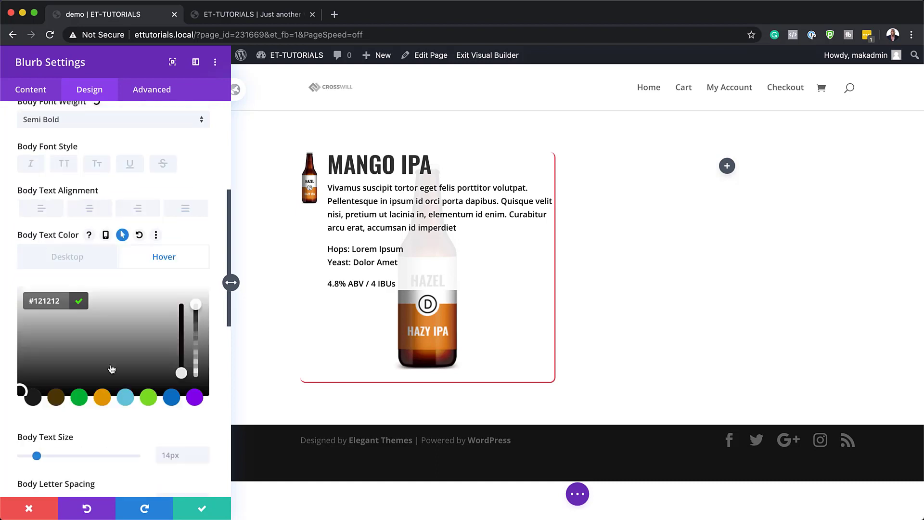
Compare the body text between its desktop and hover states in the page preview.
left_click(72, 260)
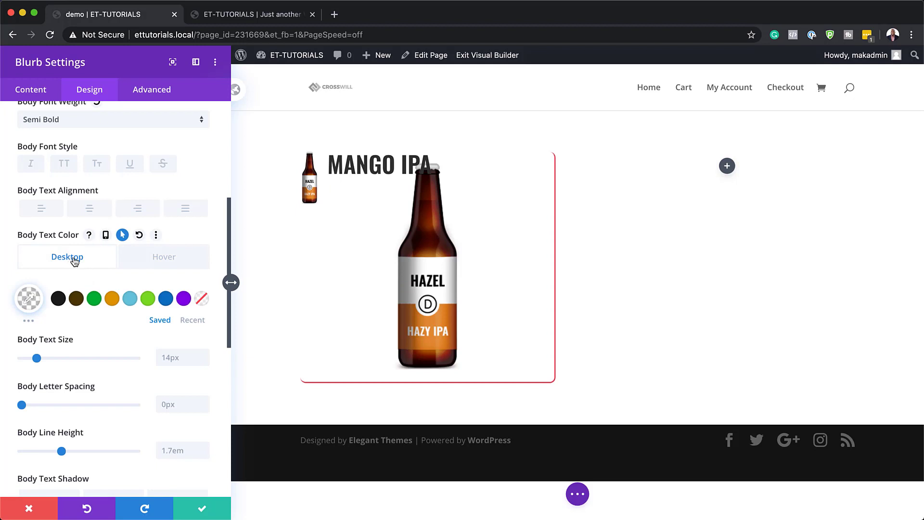
left_click(166, 261)
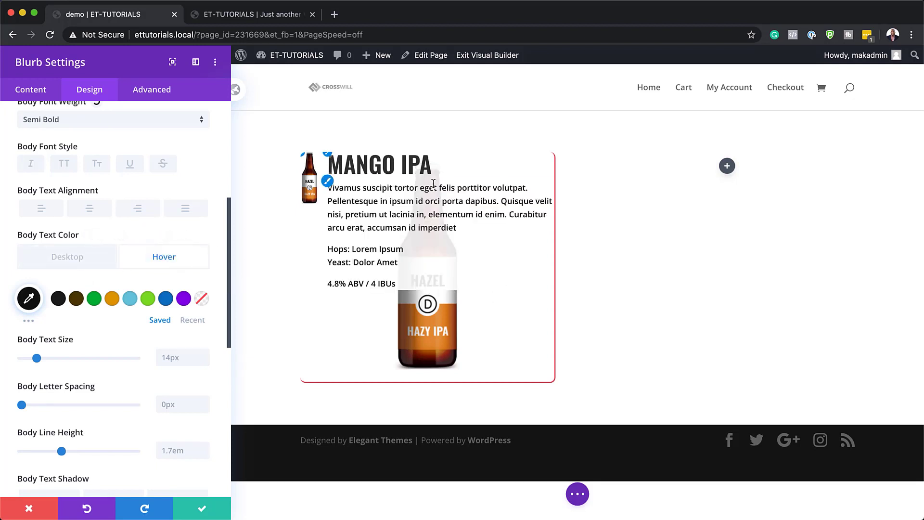
left_click(72, 258)
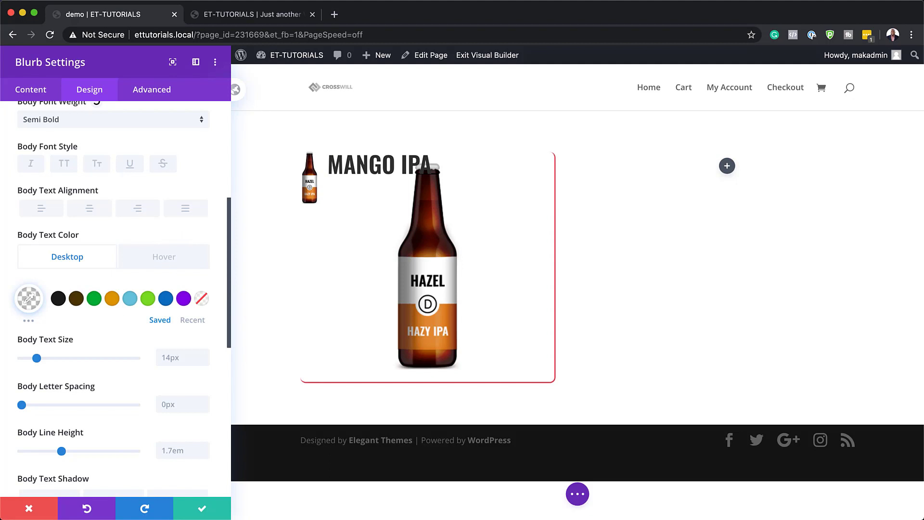
Set the blurb's image width to 100px in its sizing options.
scroll(181, 316, "down", 7)
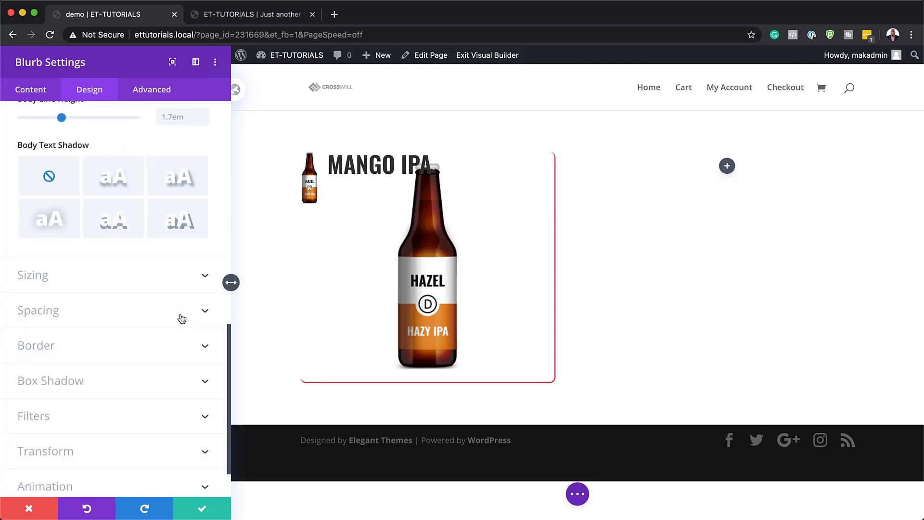
scroll(181, 317, "up", 10)
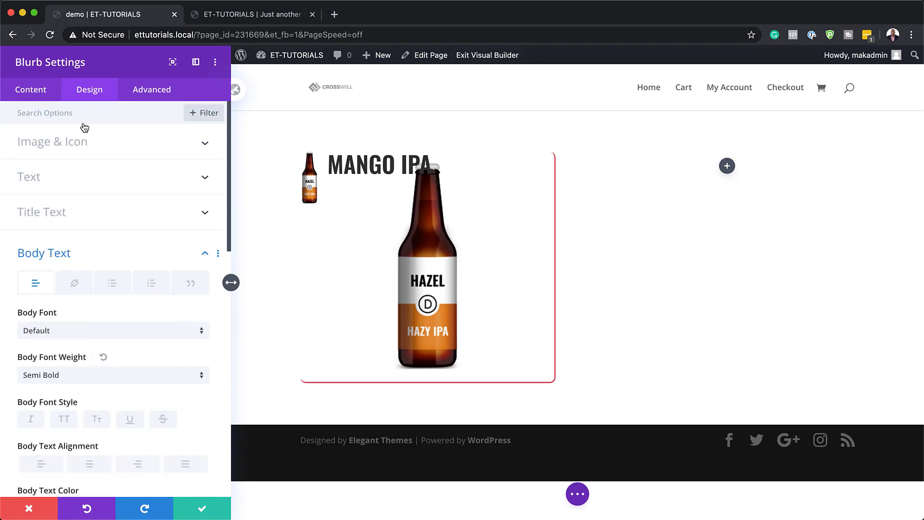
scroll(120, 233, "down", 10)
left_click(120, 230)
scroll(91, 173, "up", 3)
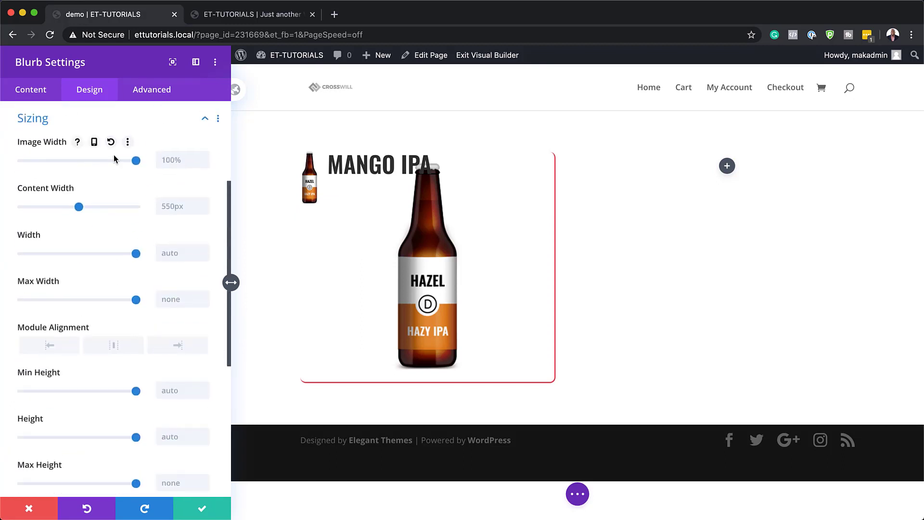
left_click(179, 159)
type("100px")
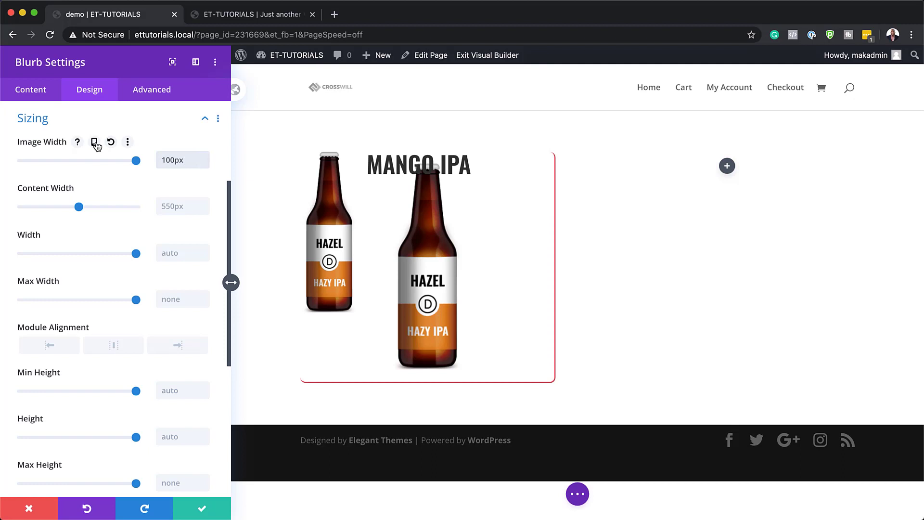
Enable responsive values for the image width and set the tablet width to 64px.
left_click(95, 142)
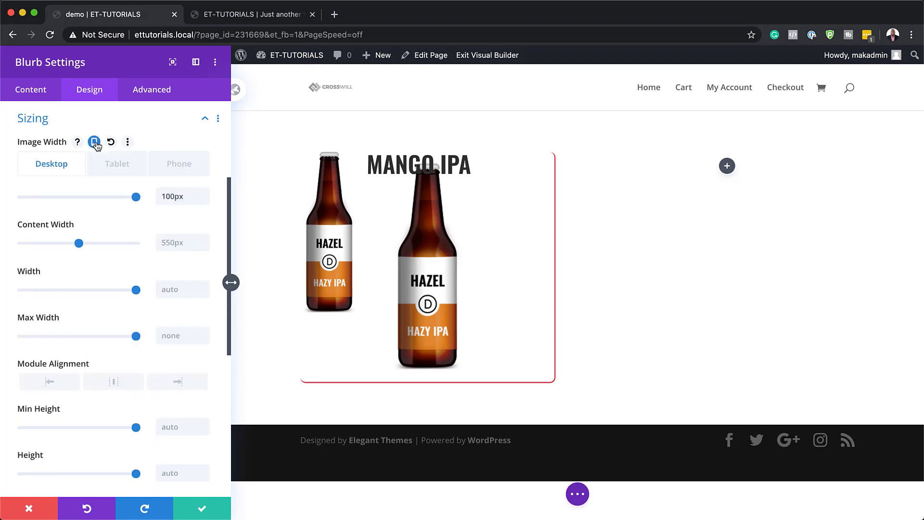
left_click(118, 165)
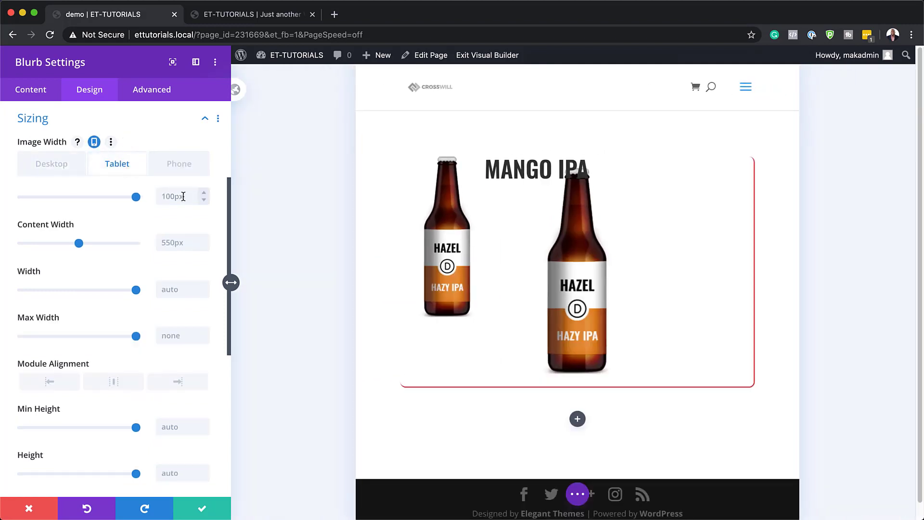
left_click(184, 197)
type("64px")
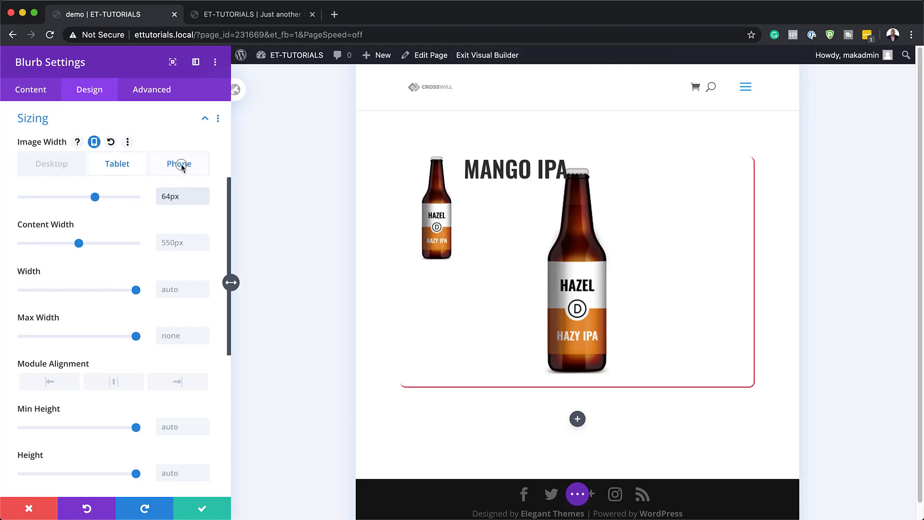
Set the blurb's image width for phones to 64px and return to the desktop value.
left_click(181, 166)
left_click(171, 197)
type("64")
left_click(59, 166)
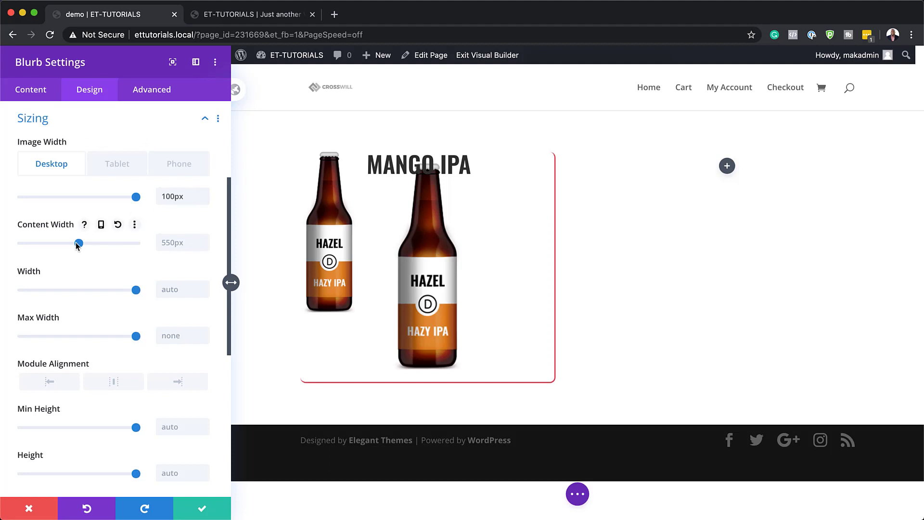
Set both the blurb's content width and its height to 100%.
left_click(183, 245)
type("100")
key("ctrl+a")
key("ctrl+c")
scroll(175, 466, "down", 3)
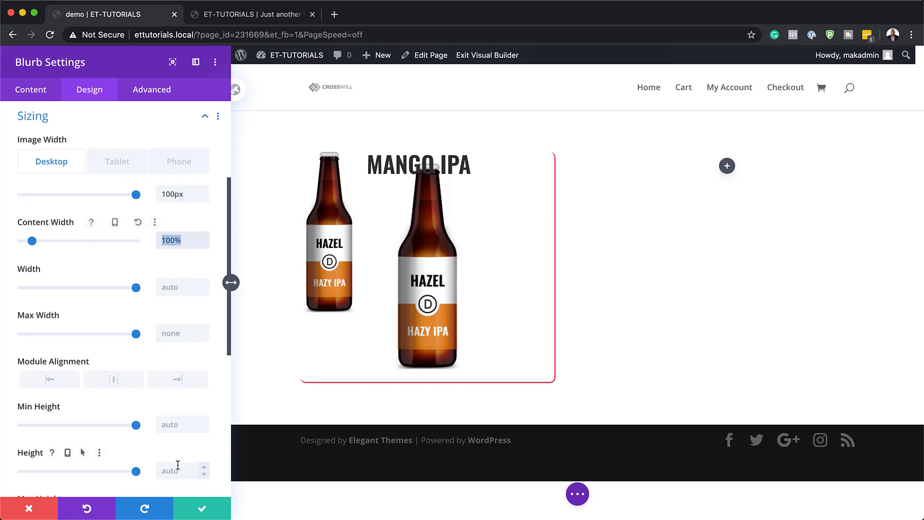
left_click(169, 410)
key("ctrl+v")
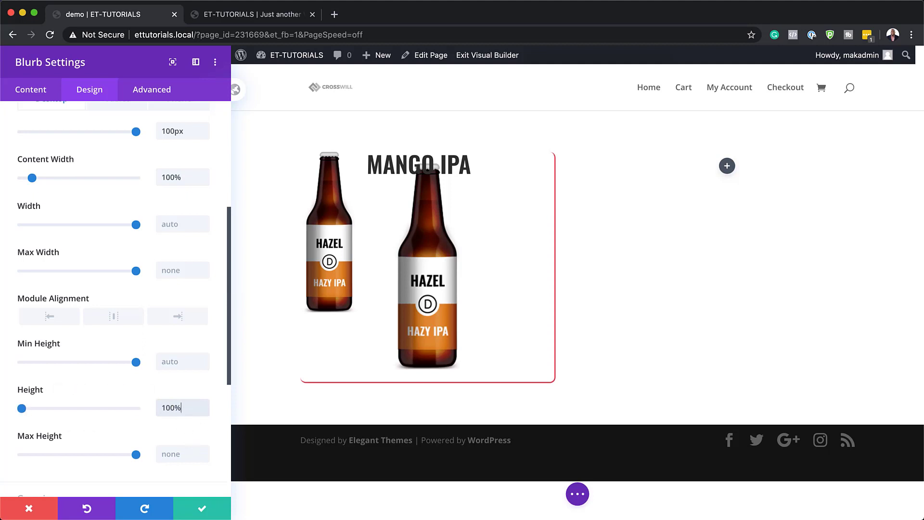
Set the blurb's padding to 15% on the top and bottom and 8% on the left and right.
scroll(139, 402, "down", 5)
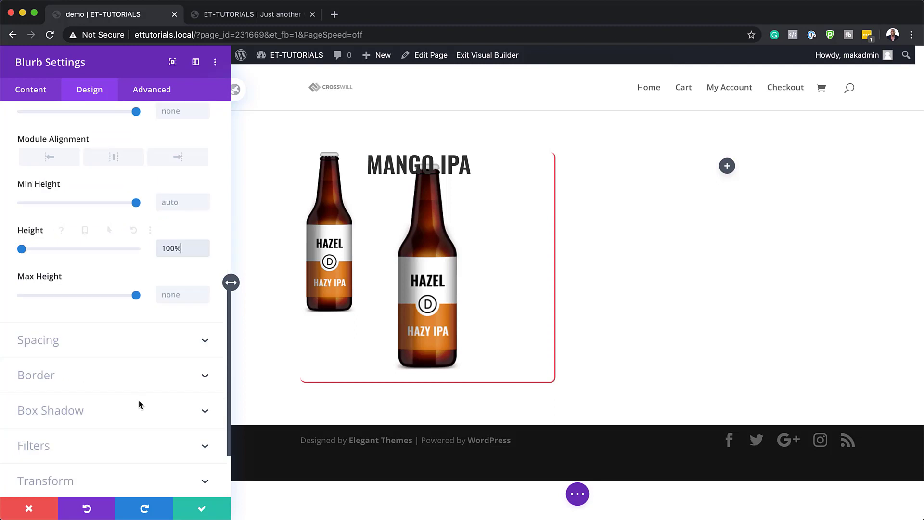
left_click(60, 334)
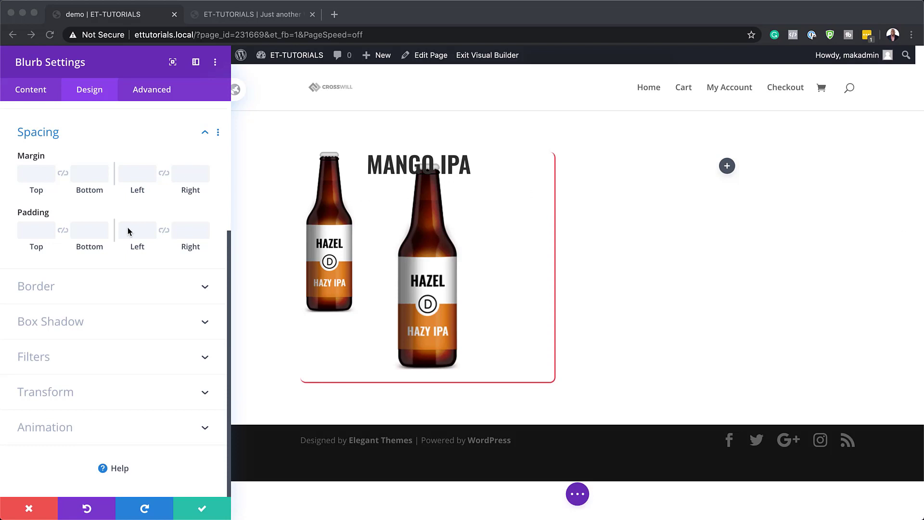
left_click(38, 229)
type("15%")
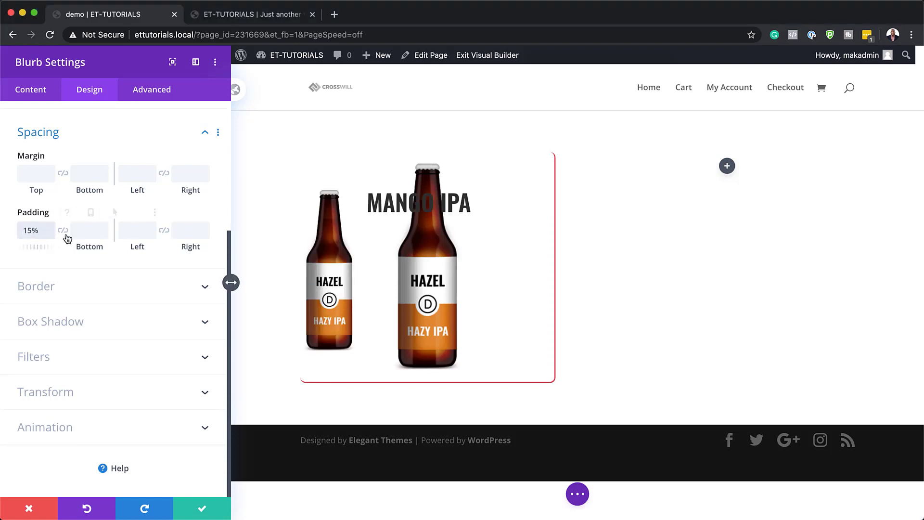
left_click(63, 230)
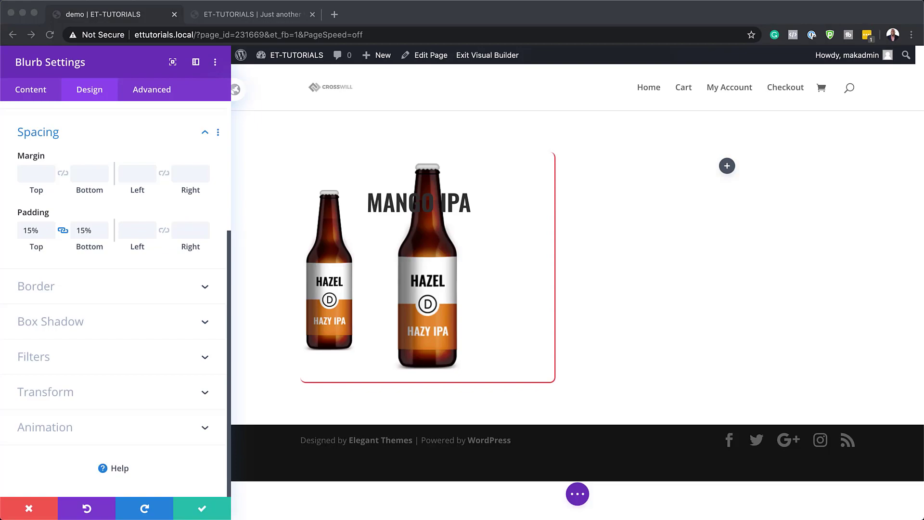
left_click(134, 230)
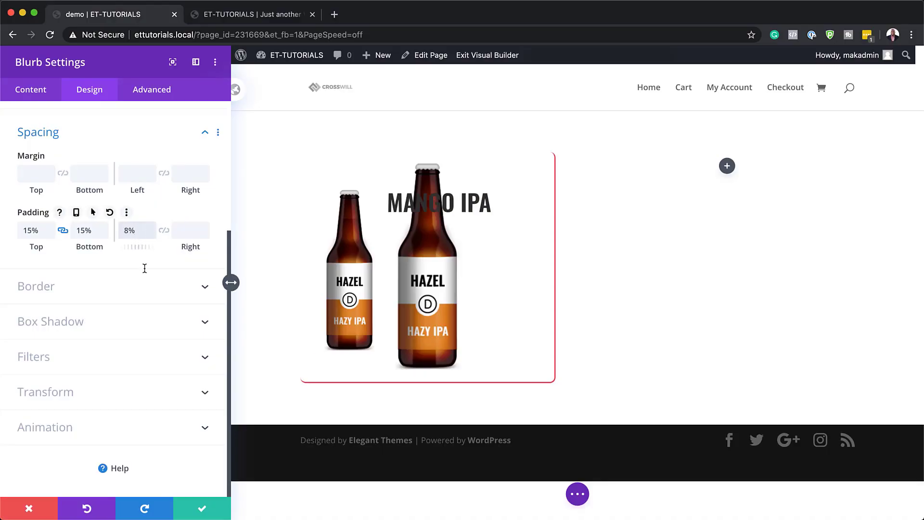
left_click(165, 231)
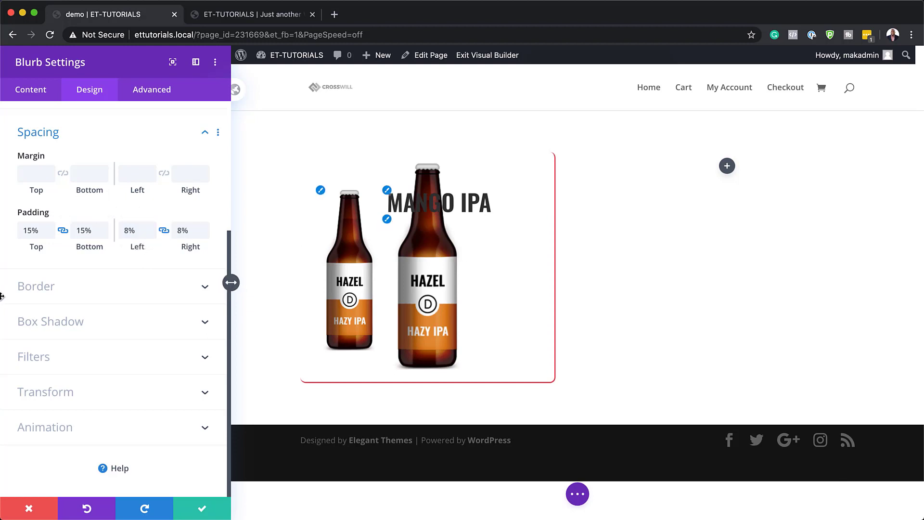
Round all the blurb's corners to 20px and set only the top-left corner to 10px on hover.
left_click(84, 290)
left_click(37, 172)
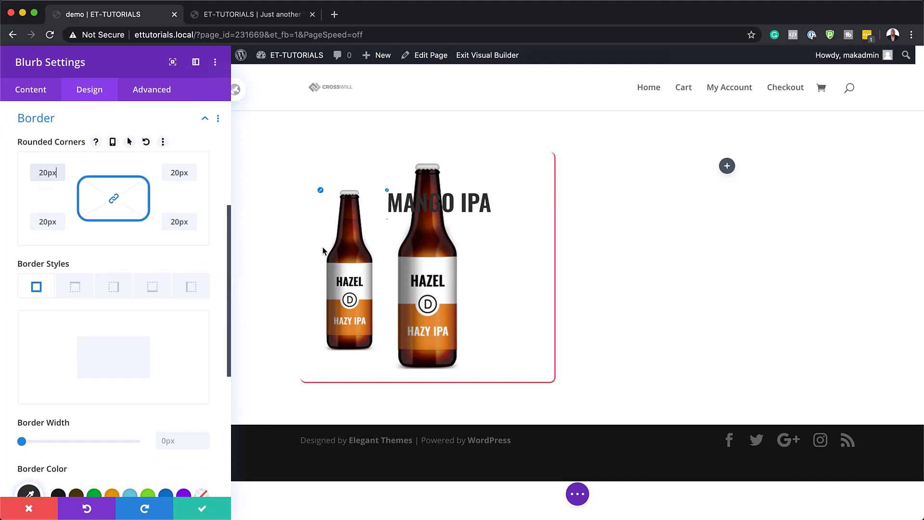
left_click(129, 142)
left_click(158, 163)
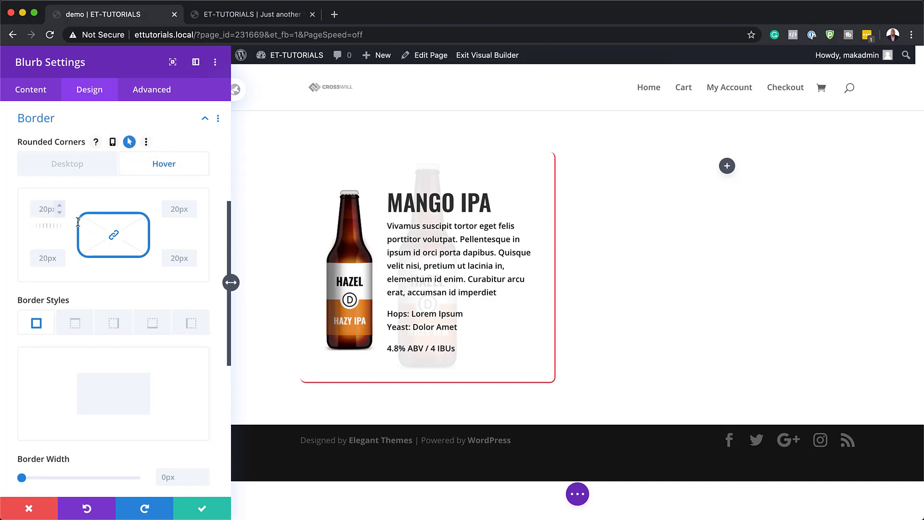
left_click(114, 236)
left_click(40, 208)
type("10px")
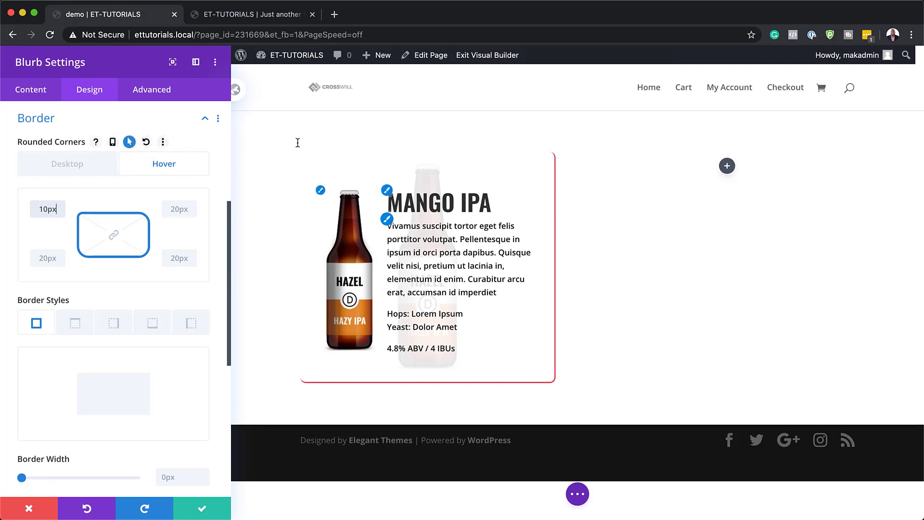
key("super+Tab")
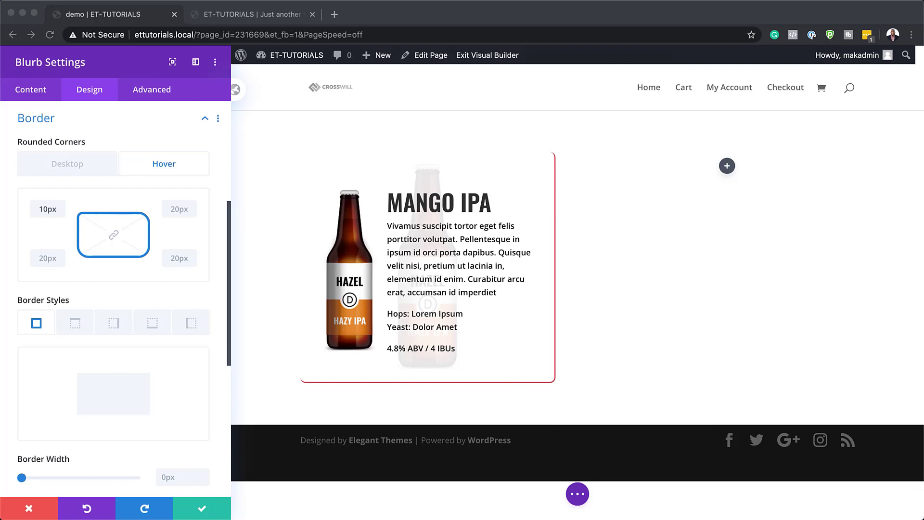
Add a 2px left border to the blurb.
left_click(194, 328)
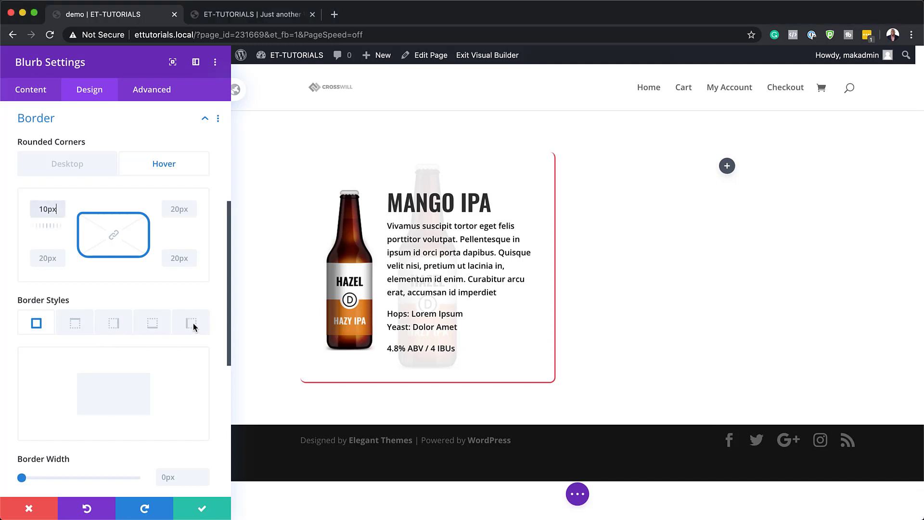
left_click(192, 324)
scroll(170, 447, "down", 2)
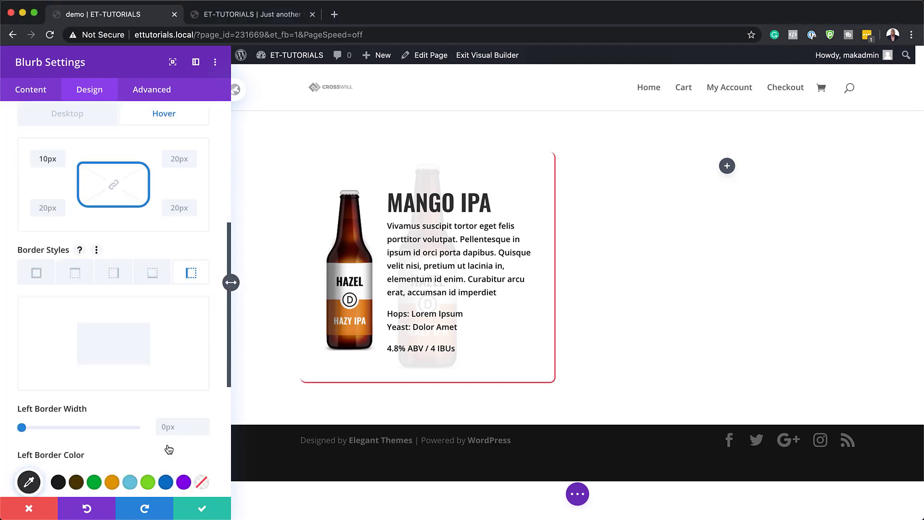
left_click(26, 427)
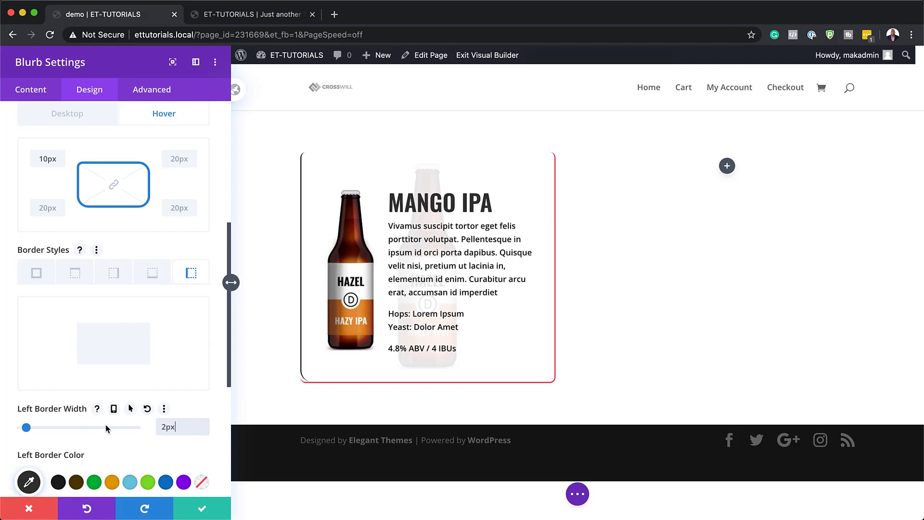
Set the blurb's left border color to #e94558.
scroll(101, 454, "down", 1)
scroll(101, 455, "down", 3)
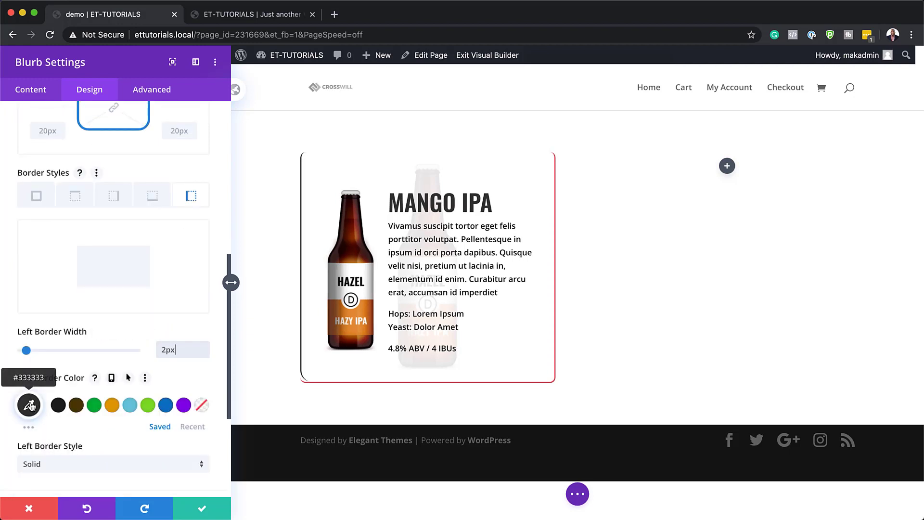
left_click(30, 405)
left_click_drag(30, 407, 53, 404)
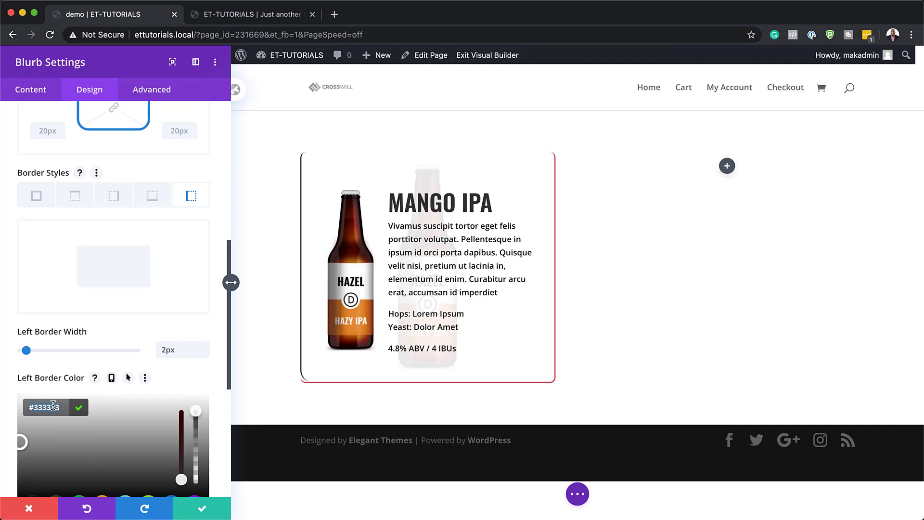
type("#e94548")
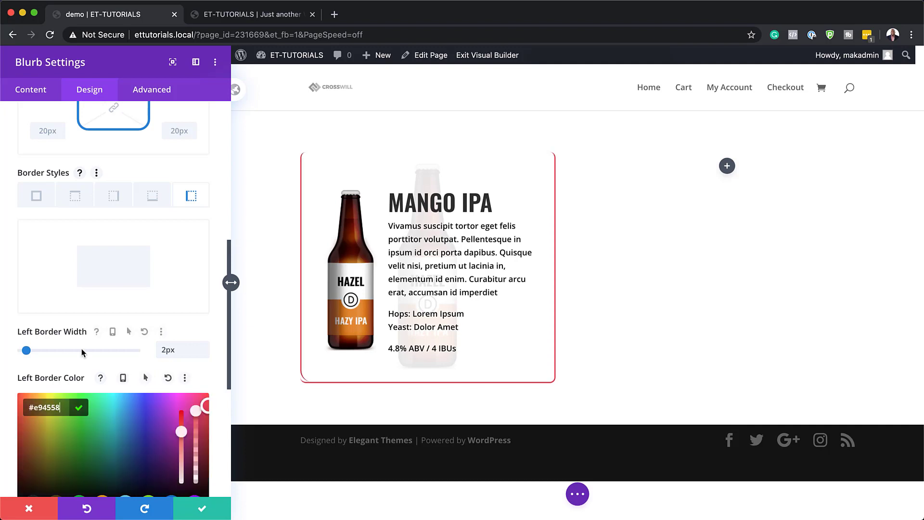
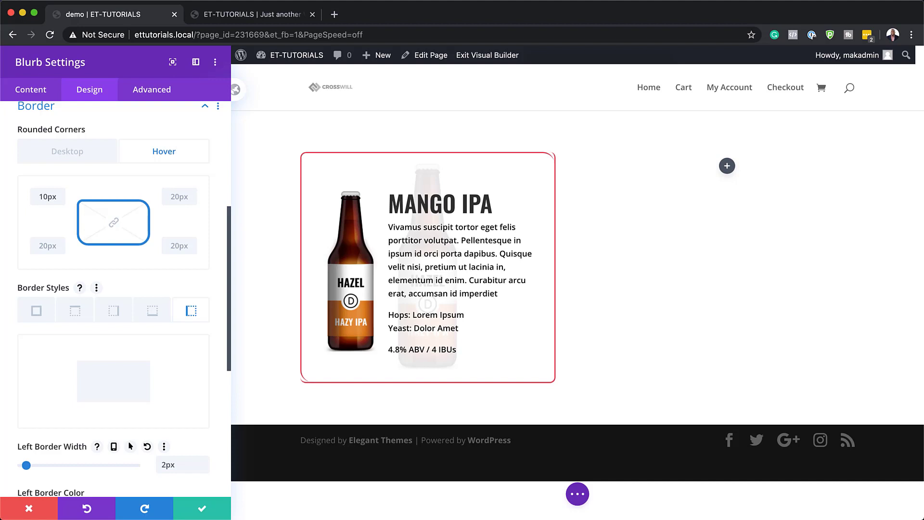
Review the blurb's border settings and switch the rounded corners to their desktop state.
scroll(144, 358, "down", 5)
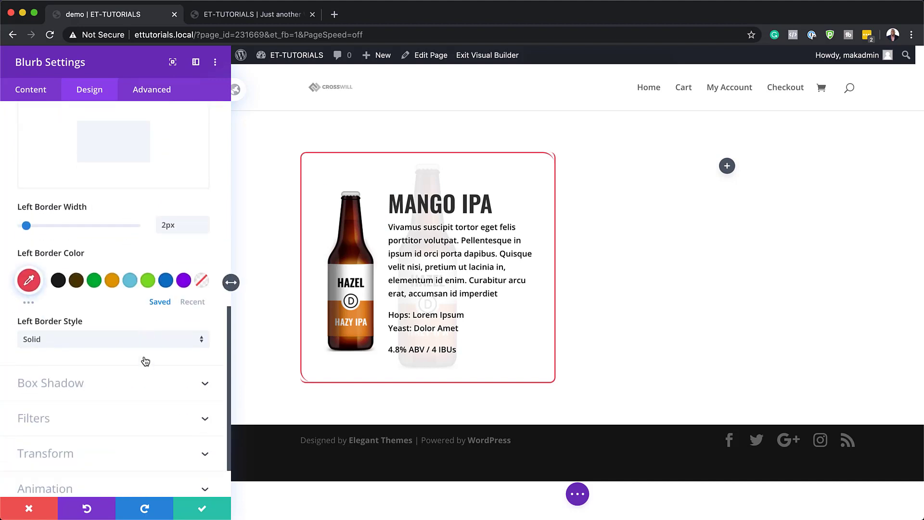
scroll(146, 361, "up", 10)
scroll(145, 361, "down", 1)
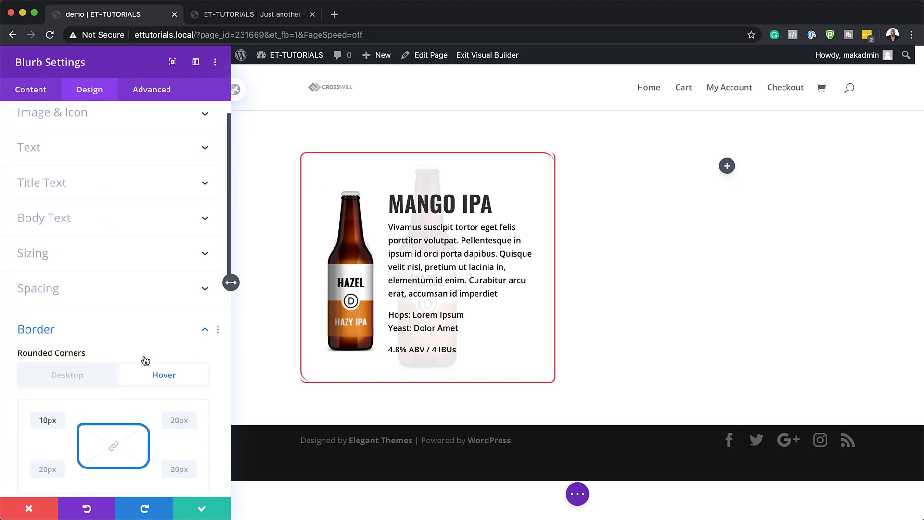
left_click(77, 375)
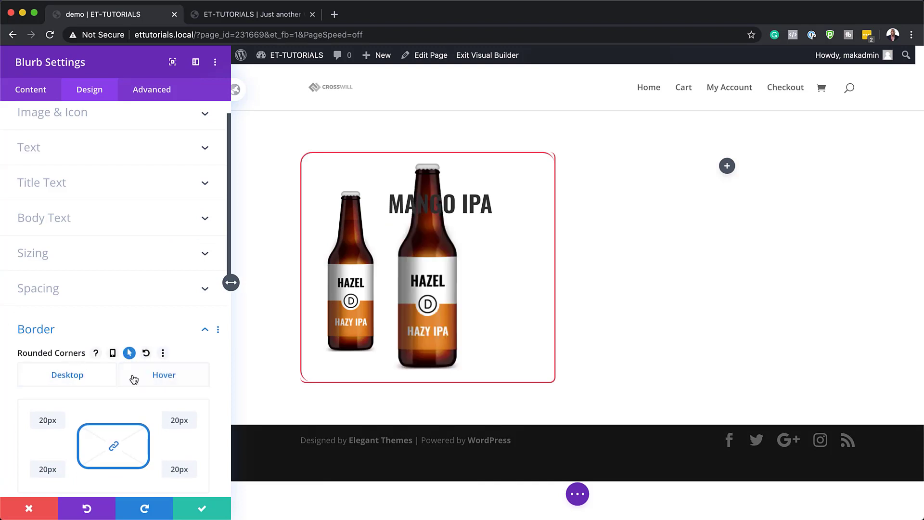
Scale the blurb to 50% in both directions with the transform options.
scroll(133, 378, "down", 1)
scroll(134, 374, "down", 10)
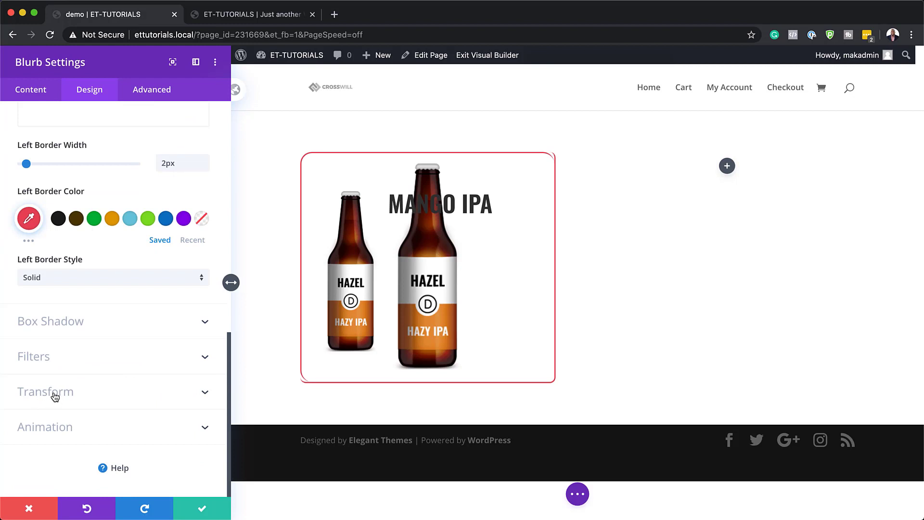
left_click(55, 396)
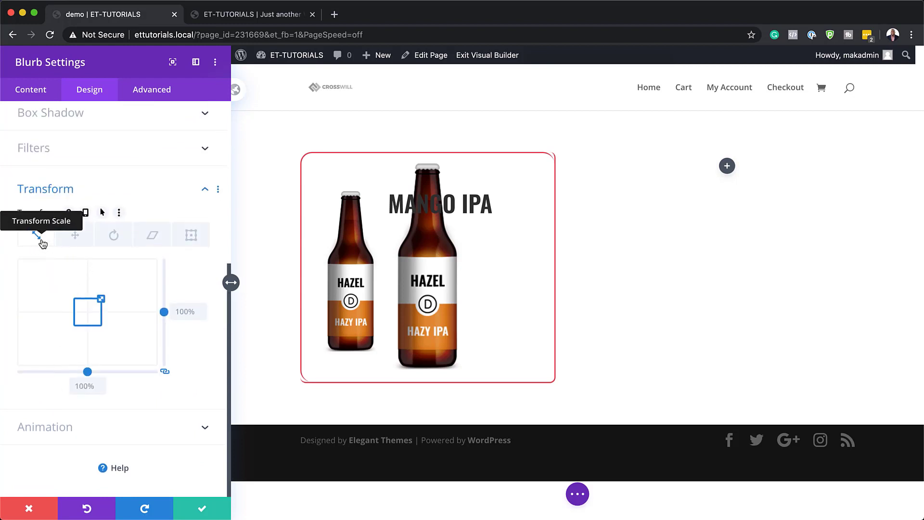
double_click(185, 312)
type("50")
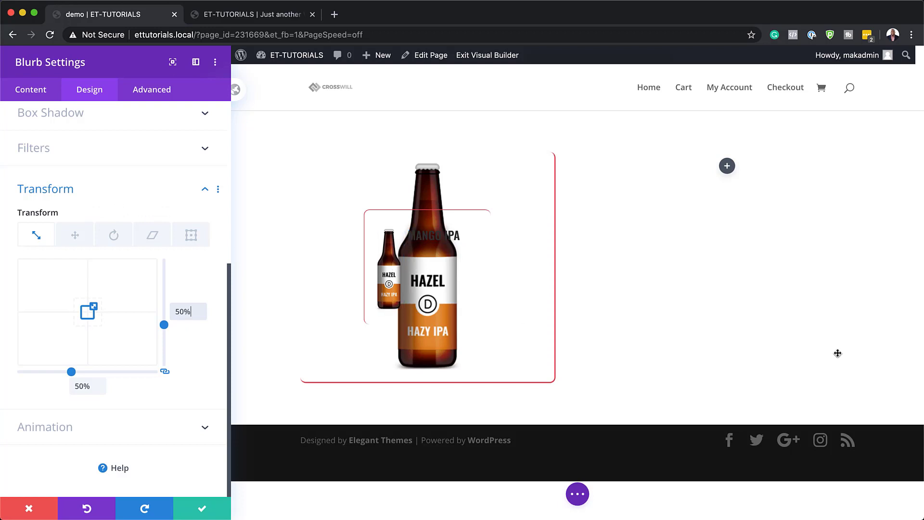
Unlink the transform translate values and offset the blurb 30% horizontally and 50% vertically.
left_click(79, 236)
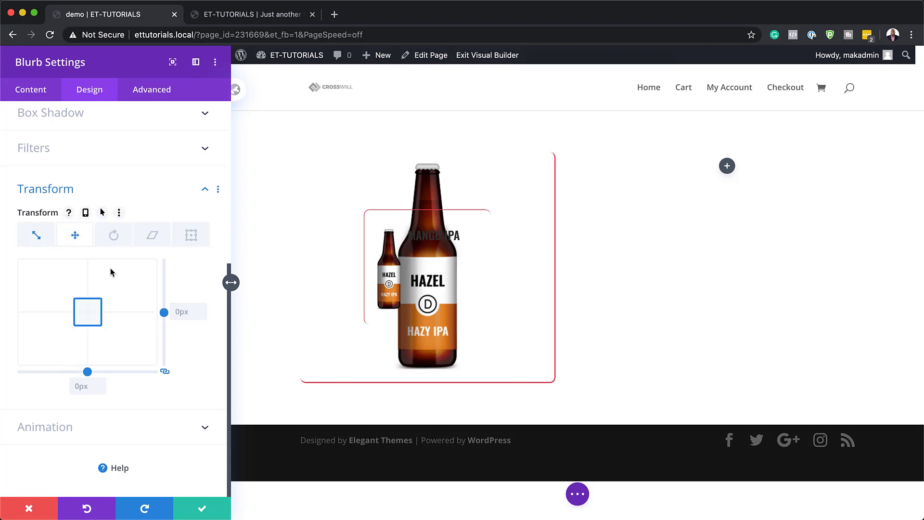
left_click(166, 372)
left_click(181, 312)
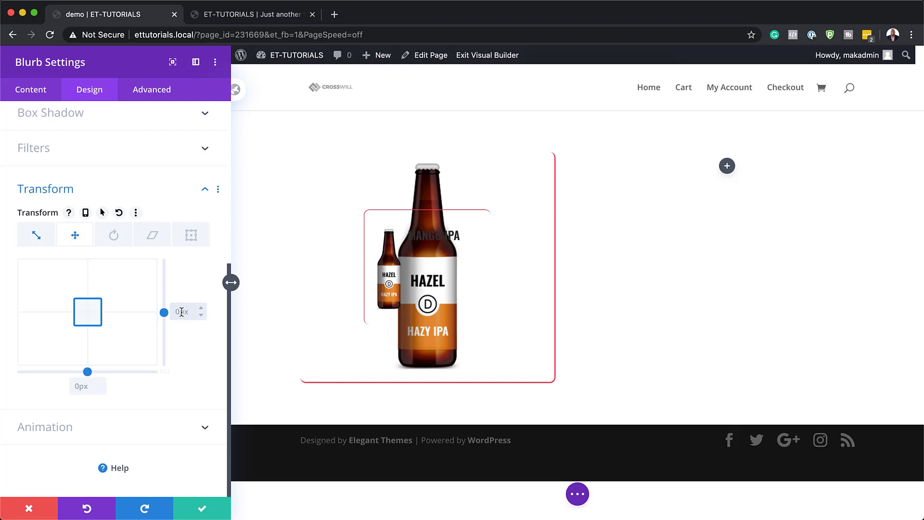
type("50px")
left_click(70, 387)
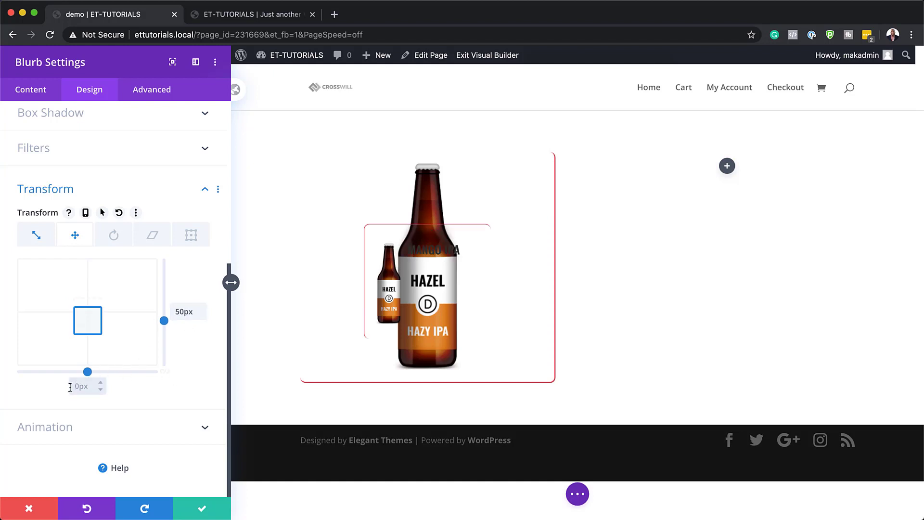
type("30%")
double_click(187, 312)
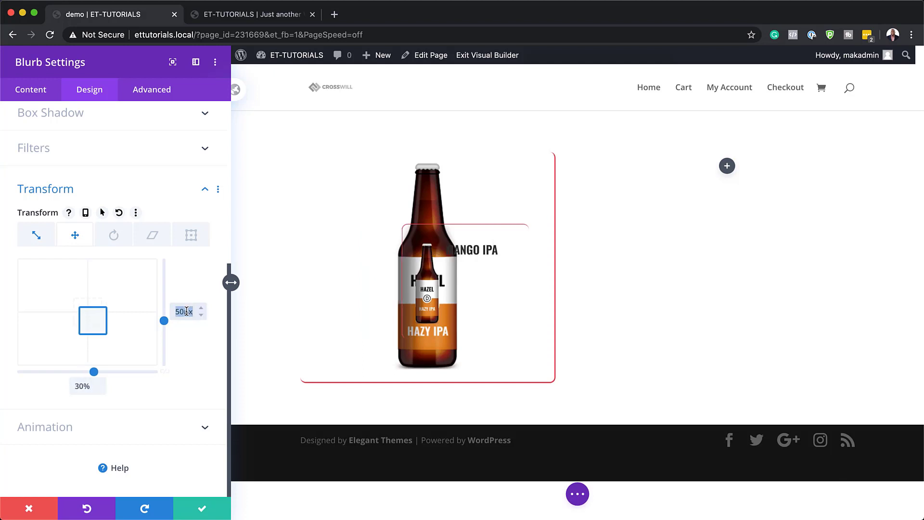
type("50%")
Set the blurb's transform origin to the bottom right.
left_click(34, 235)
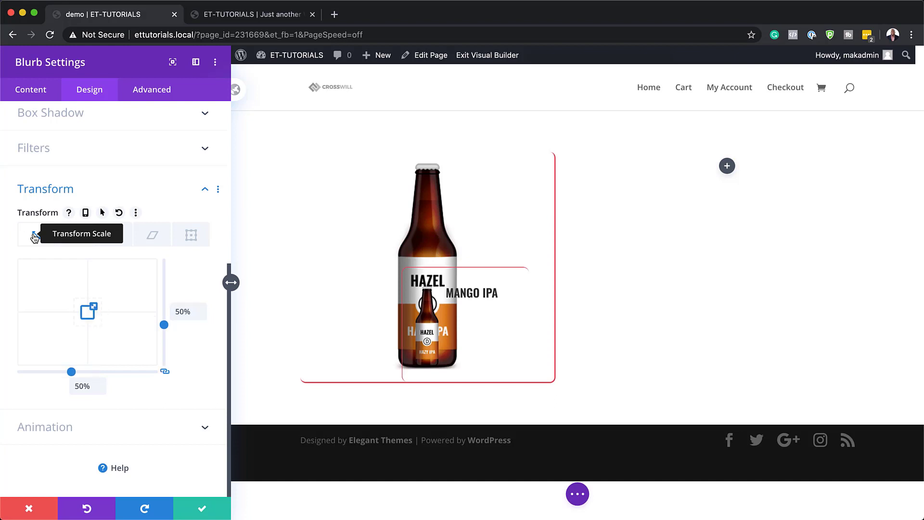
left_click(74, 235)
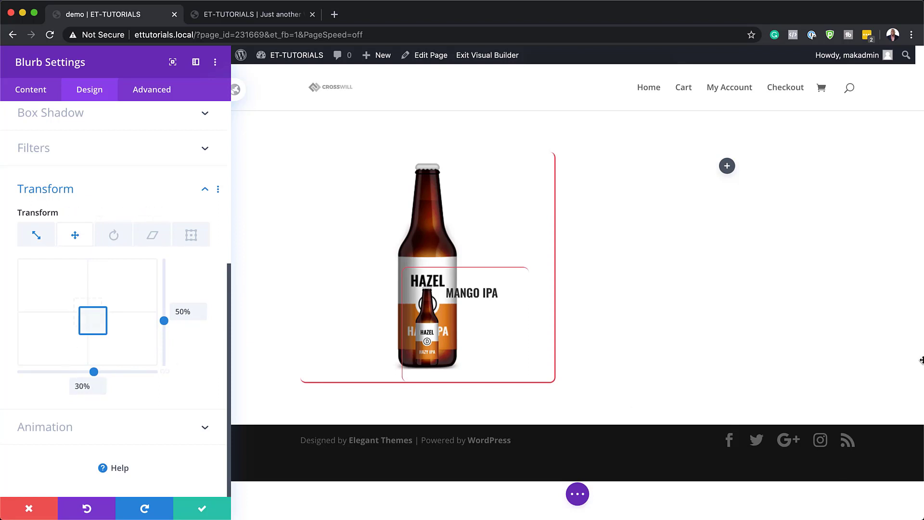
left_click(195, 238)
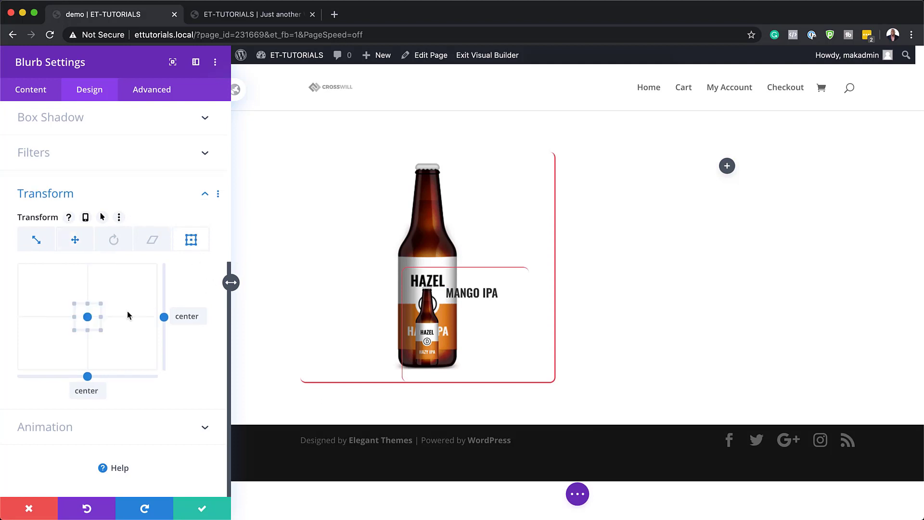
left_click(101, 331)
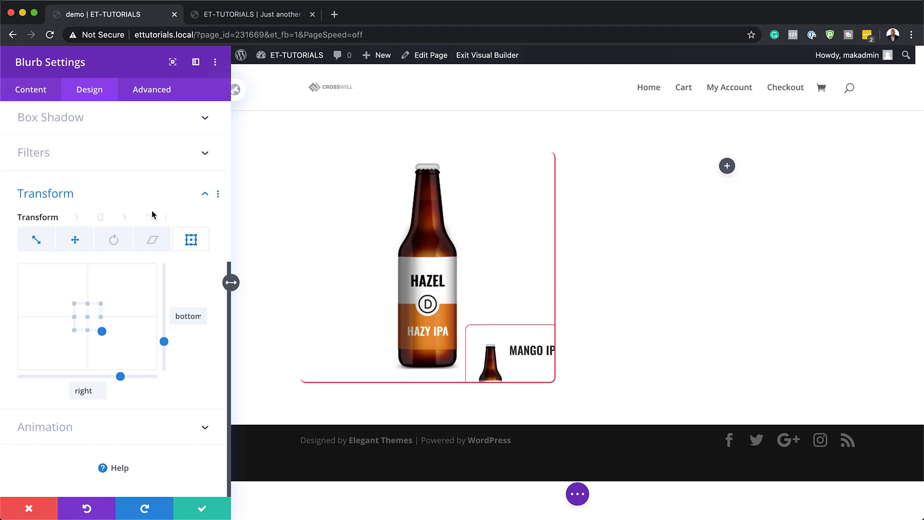
Enable a hover state for the blurb's transform and scale it to 100% in both directions on hover.
mouse_move(114, 221)
left_click(102, 217)
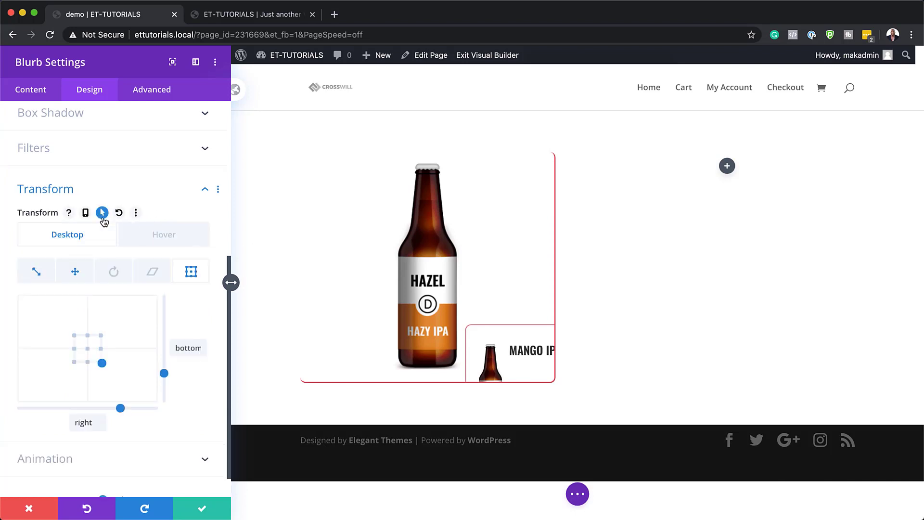
left_click(171, 238)
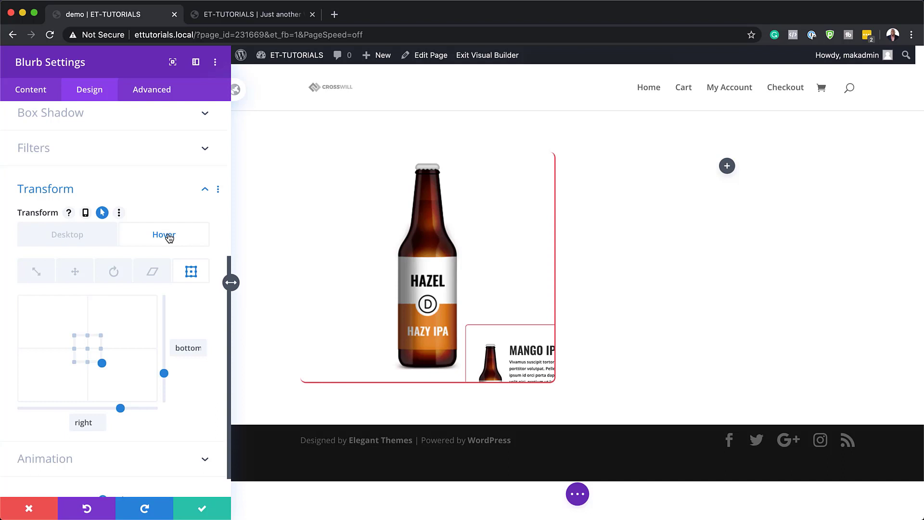
left_click(37, 273)
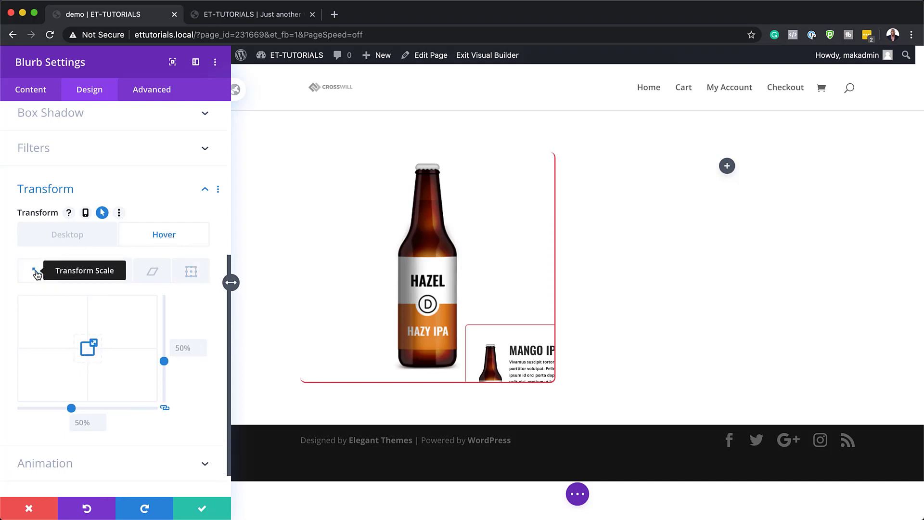
left_click(189, 350)
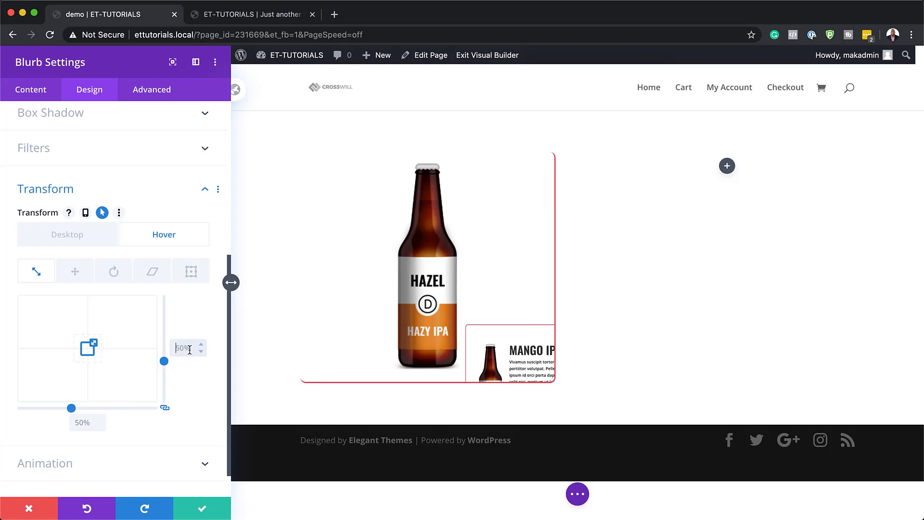
Set the blurb's hover translate to 0% vertically and 0% horizontally.
left_click(75, 272)
left_click(185, 348)
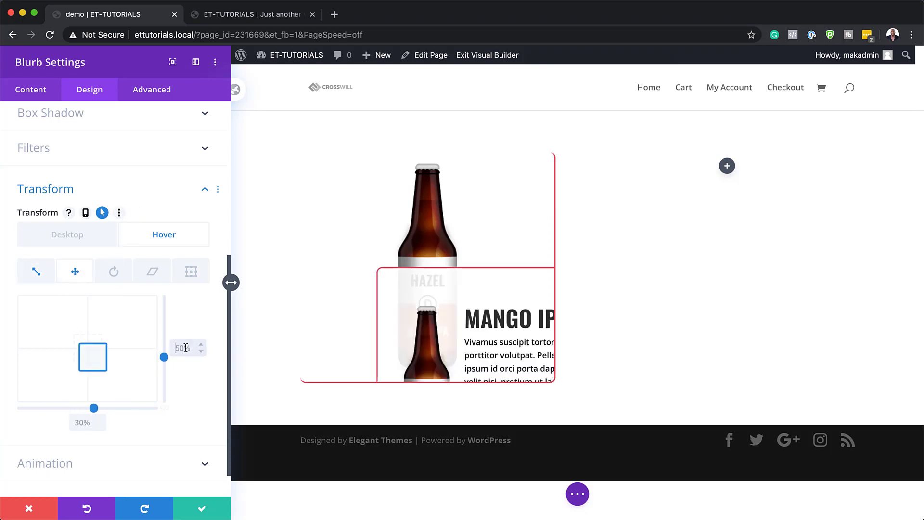
type("0")
left_click(89, 424)
type("0")
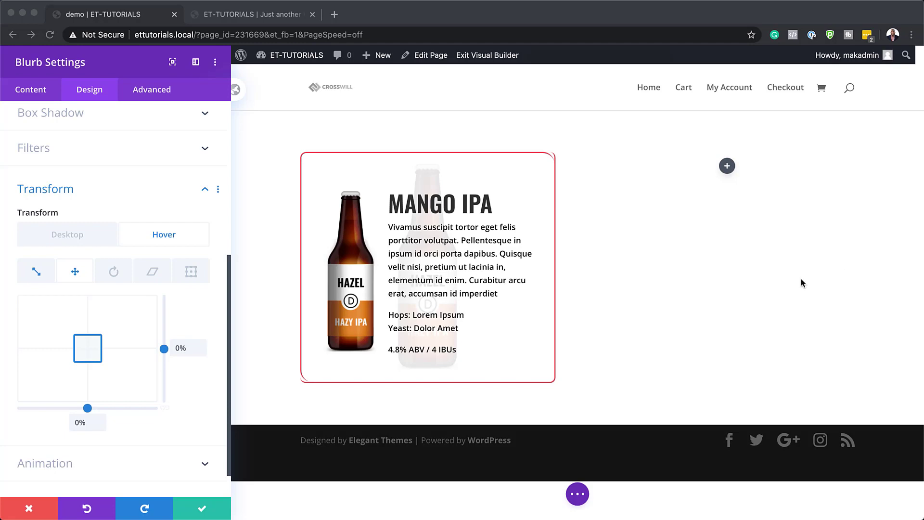
Add the custom CSS "direction: rtl" to the blurb's content element.
left_click(154, 96)
left_click(154, 96)
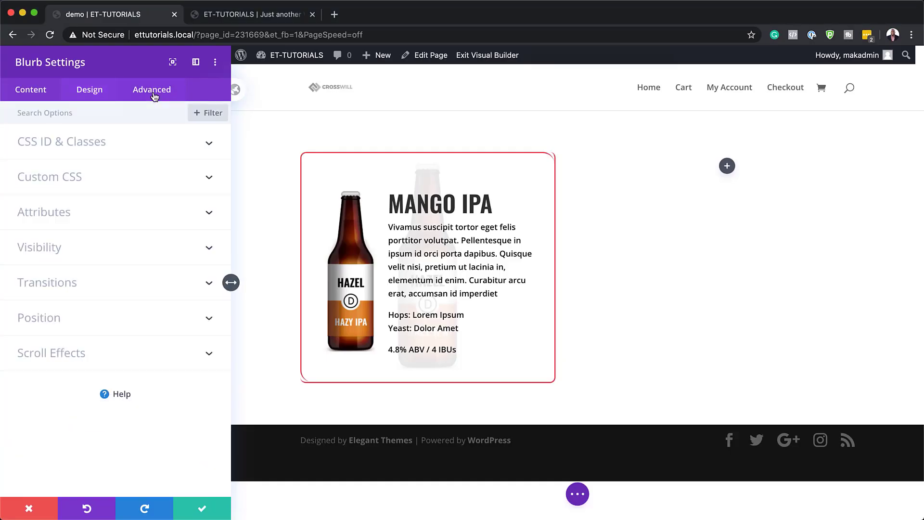
left_click(81, 178)
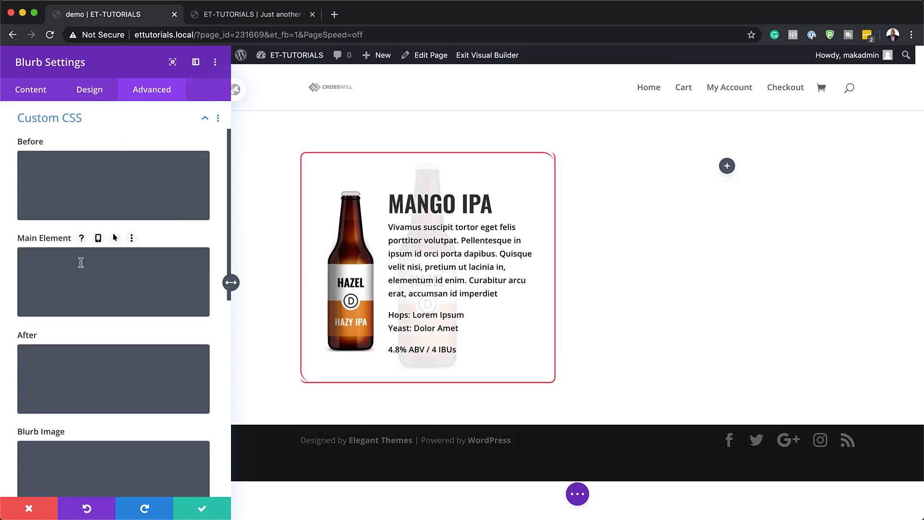
scroll(81, 262, "down", 5)
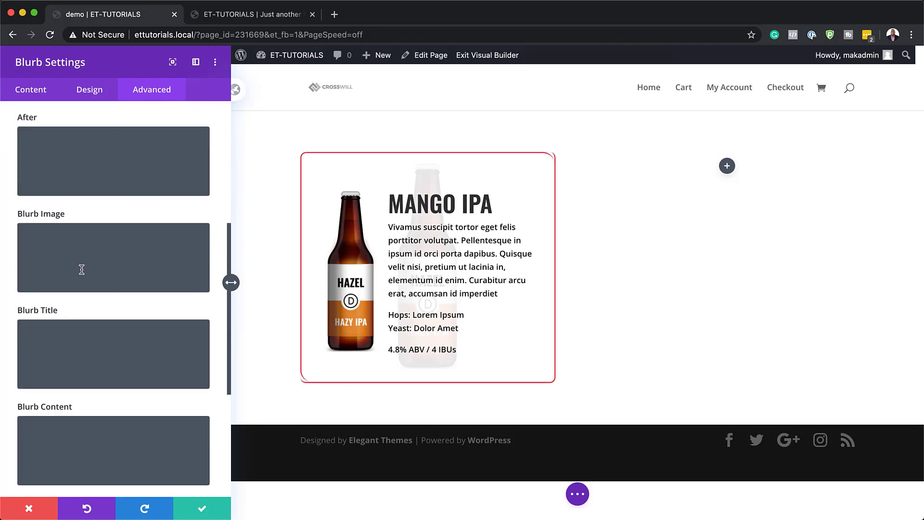
left_click(75, 412)
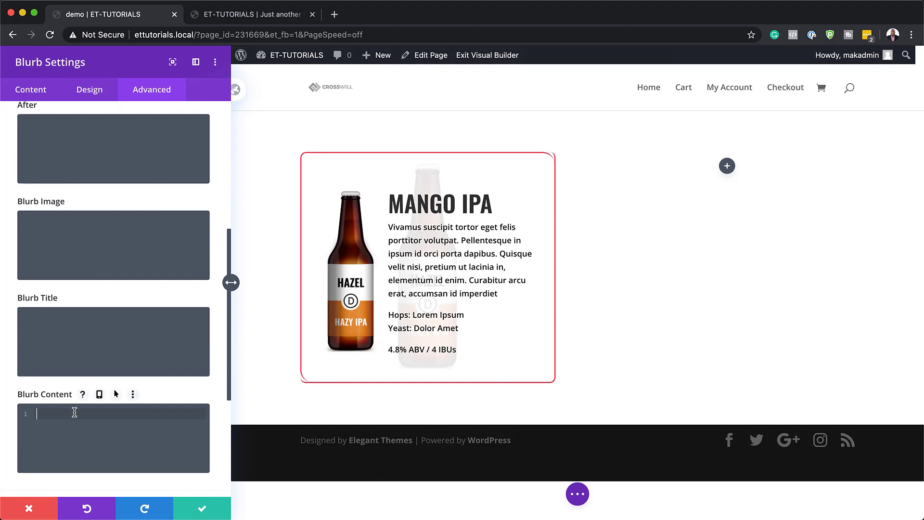
type("direction: rtl")
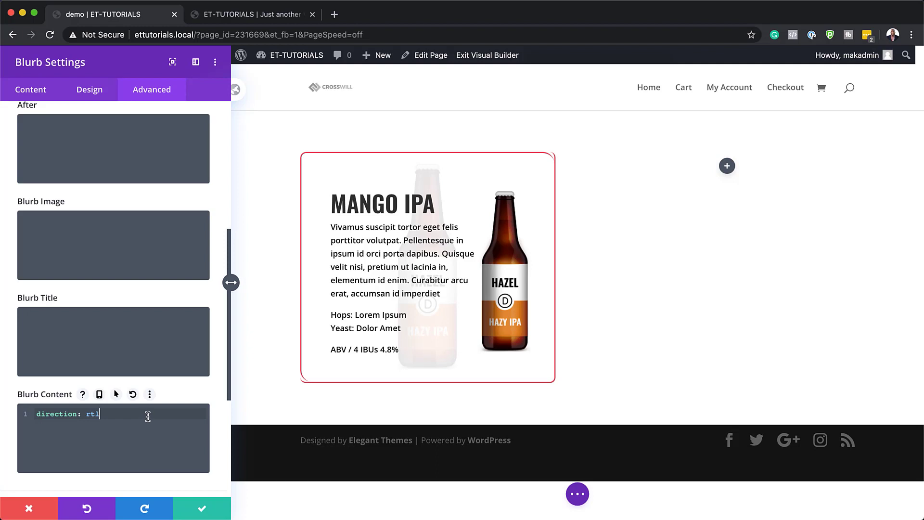
Compare the blurb's transform in its desktop and hover states.
scroll(154, 347, "up", 8)
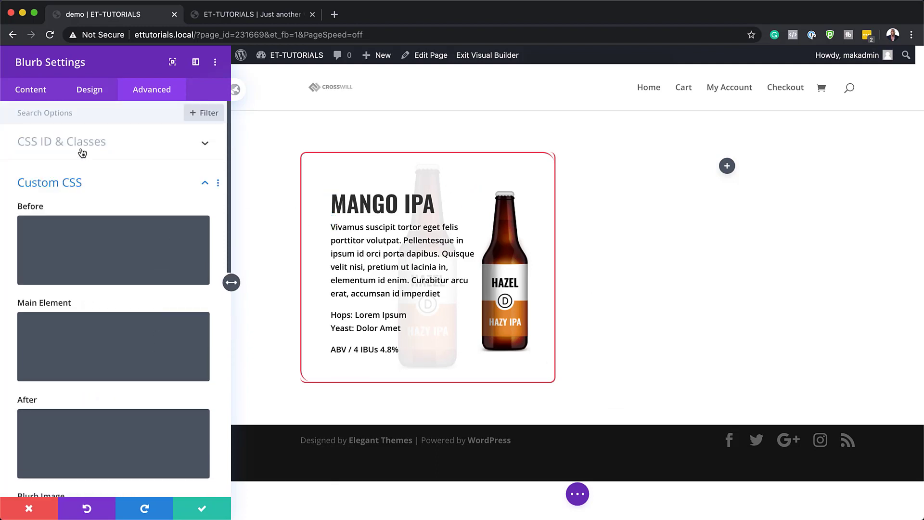
left_click(89, 89)
scroll(90, 140, "up", 1)
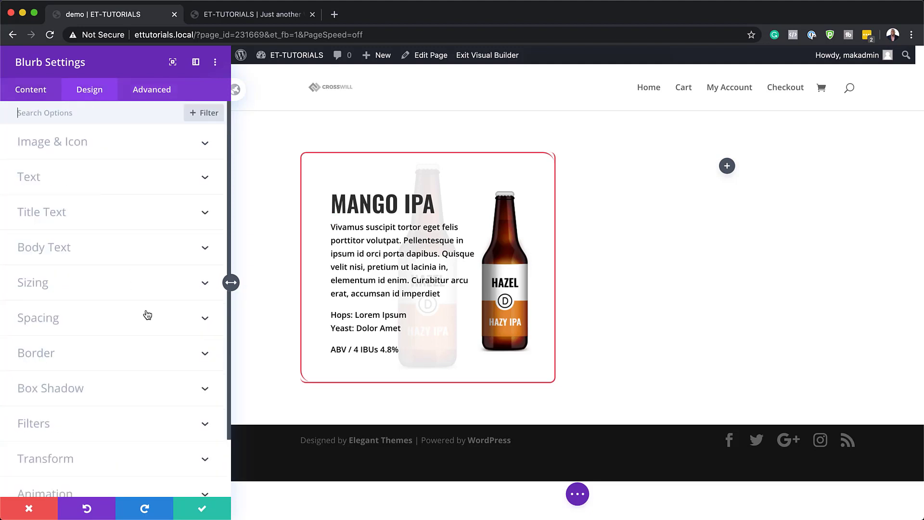
scroll(96, 424, "down", 1)
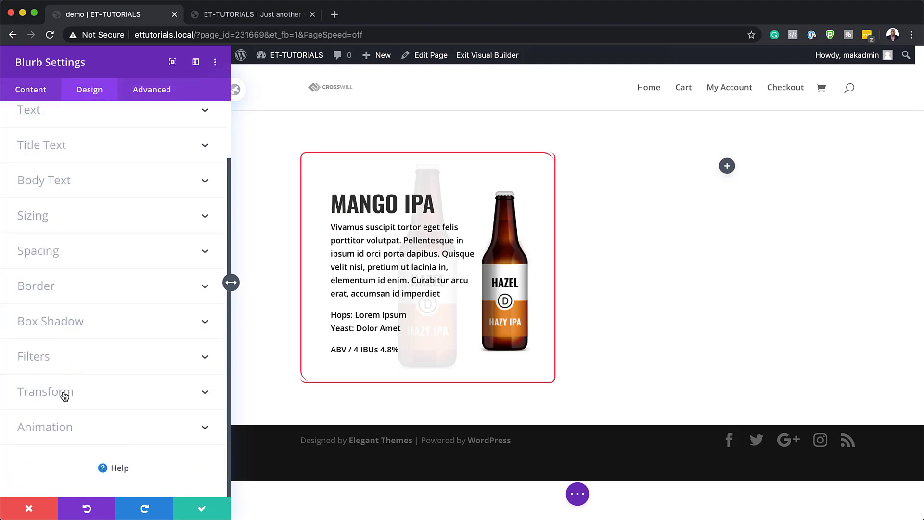
left_click(64, 395)
left_click(81, 199)
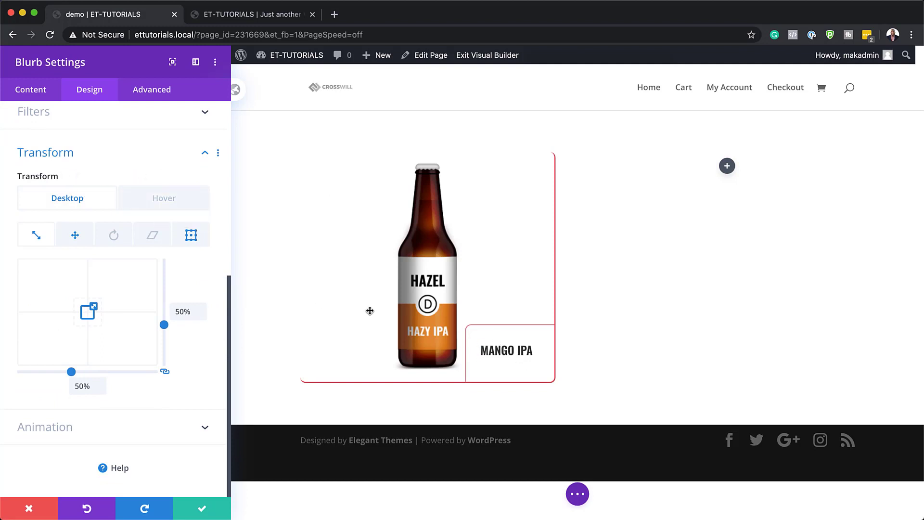
left_click(175, 201)
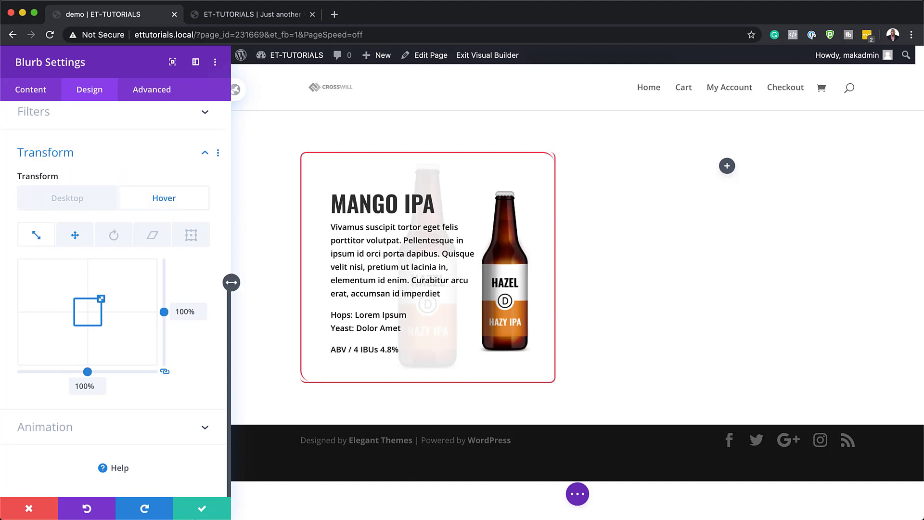
Save the blurb changes and exit the visual builder to preview the card's hover effect.
left_click(210, 511)
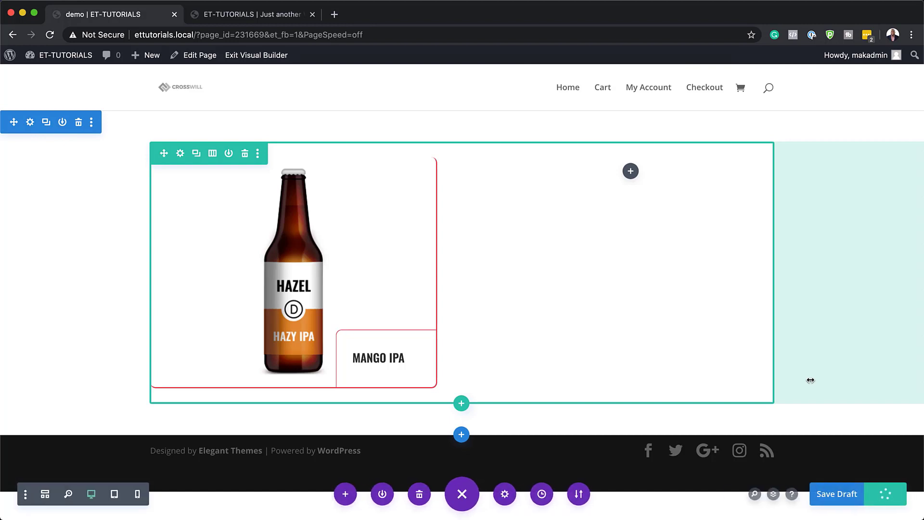
left_click(274, 56)
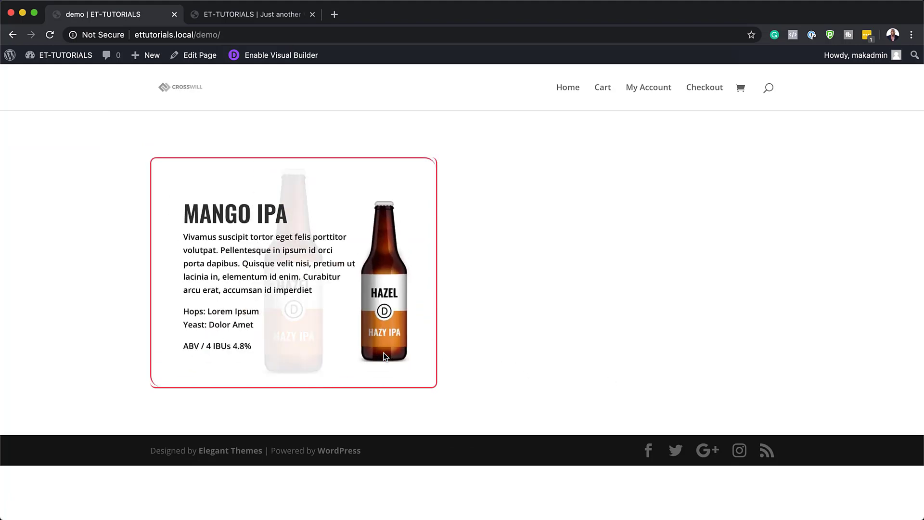
Reopen the page in the visual builder and replace the row's empty second column with a duplicate of the beer column.
left_click(272, 55)
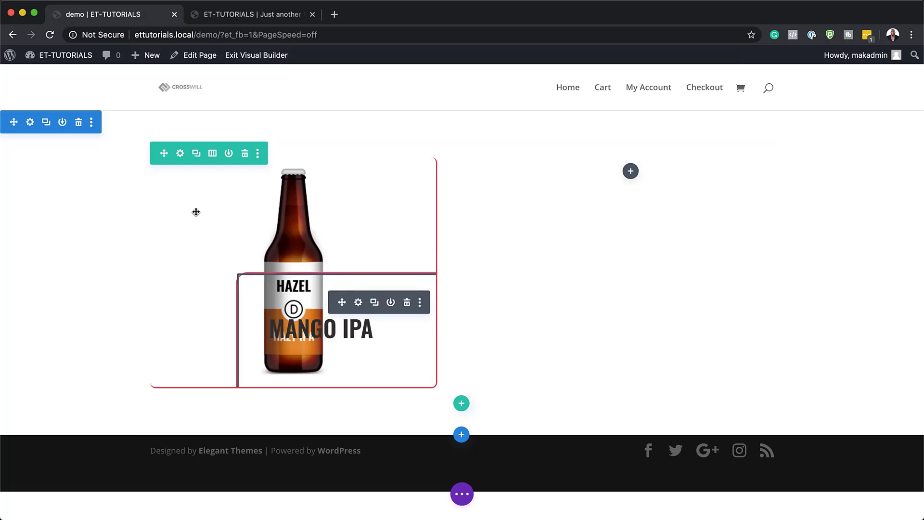
left_click(180, 153)
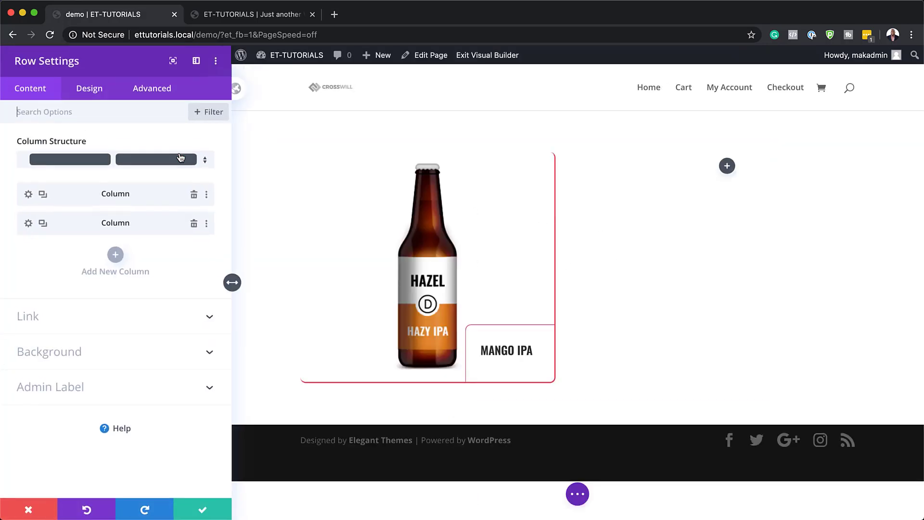
left_click(194, 224)
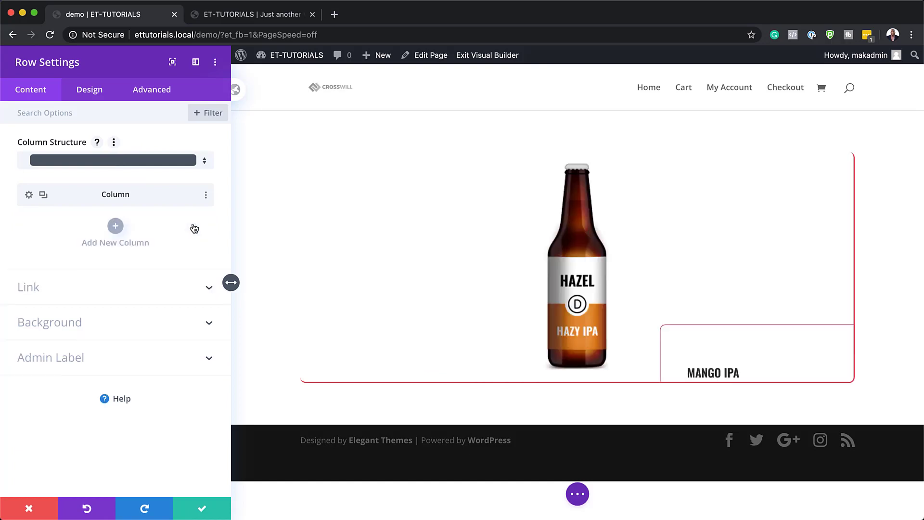
left_click(43, 196)
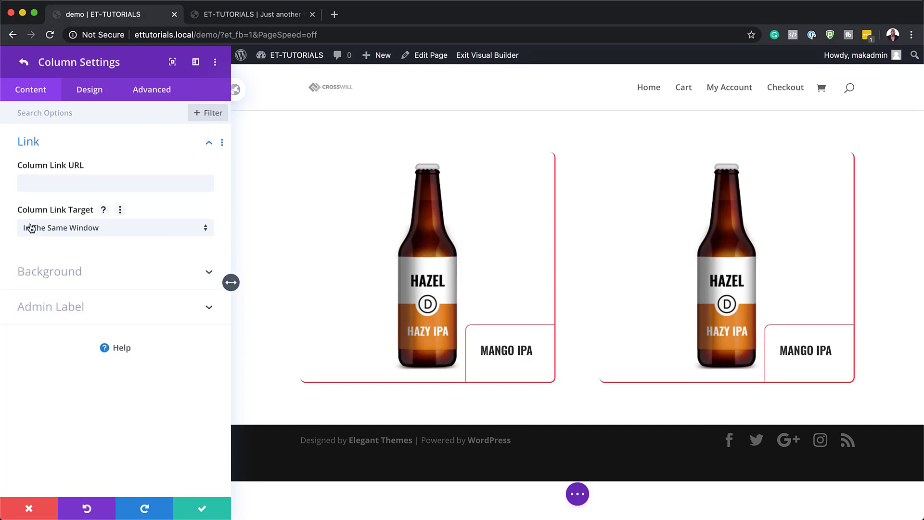
Set the second column's right border width to 0px and its left border width to 2px.
left_click(99, 96)
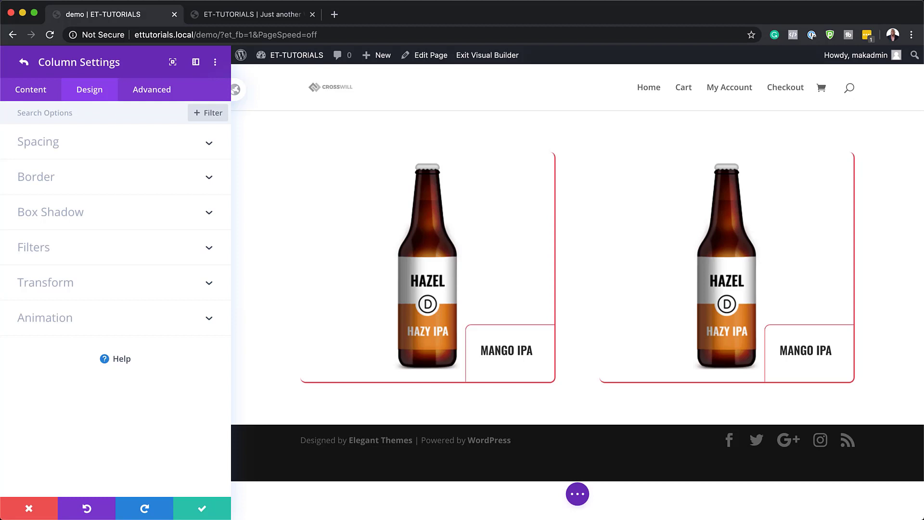
left_click(49, 179)
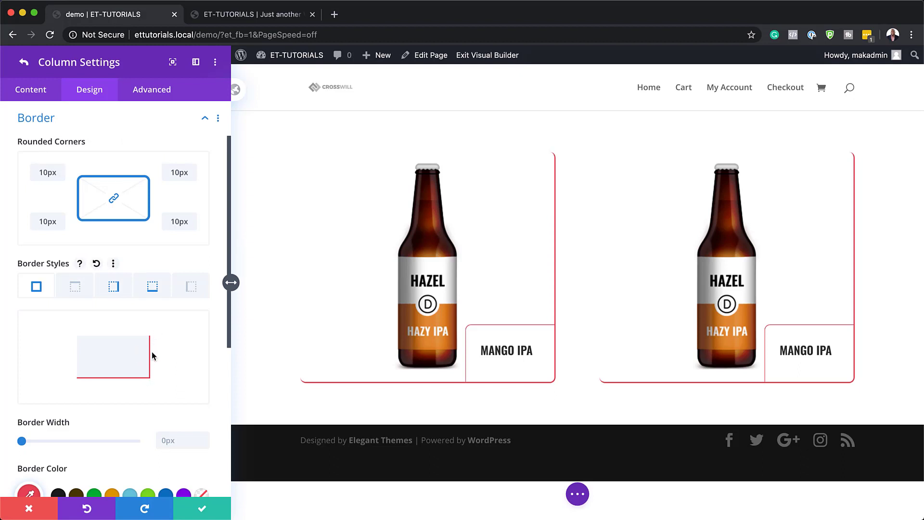
scroll(144, 365, "down", 1)
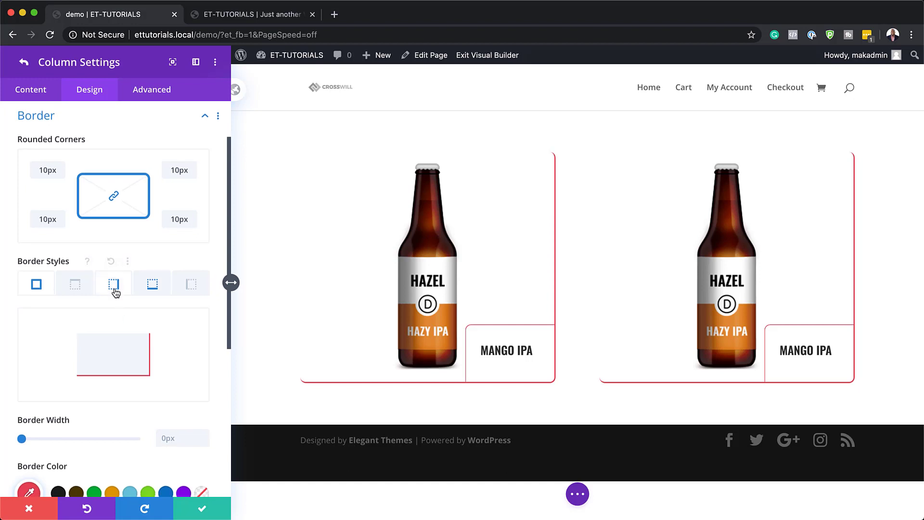
scroll(161, 408, "down", 3)
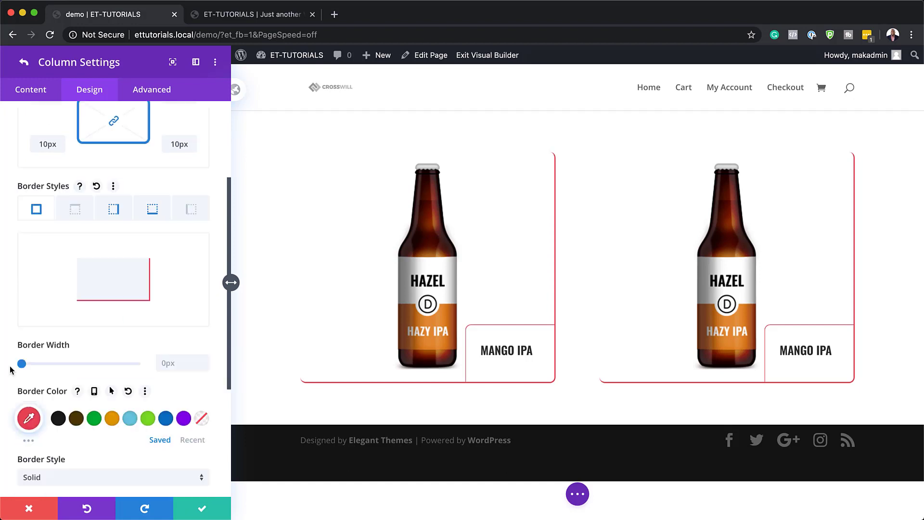
left_click(124, 215)
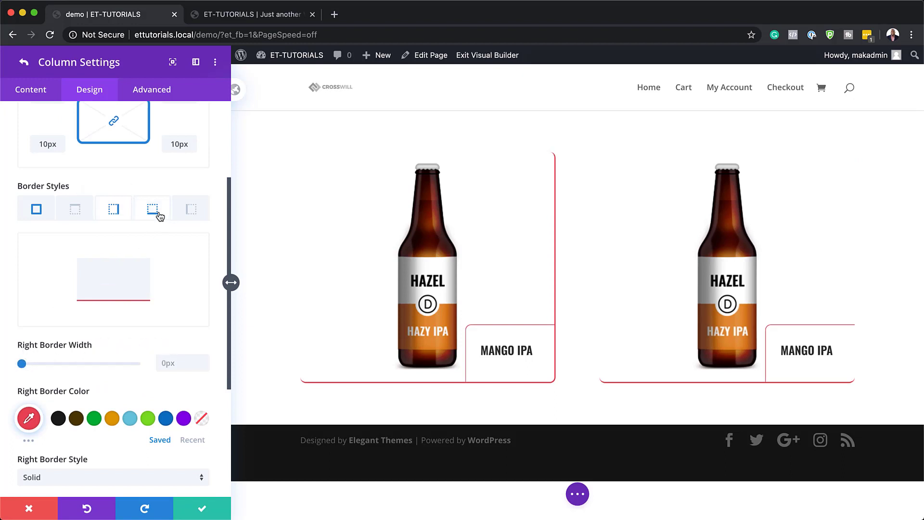
left_click(193, 210)
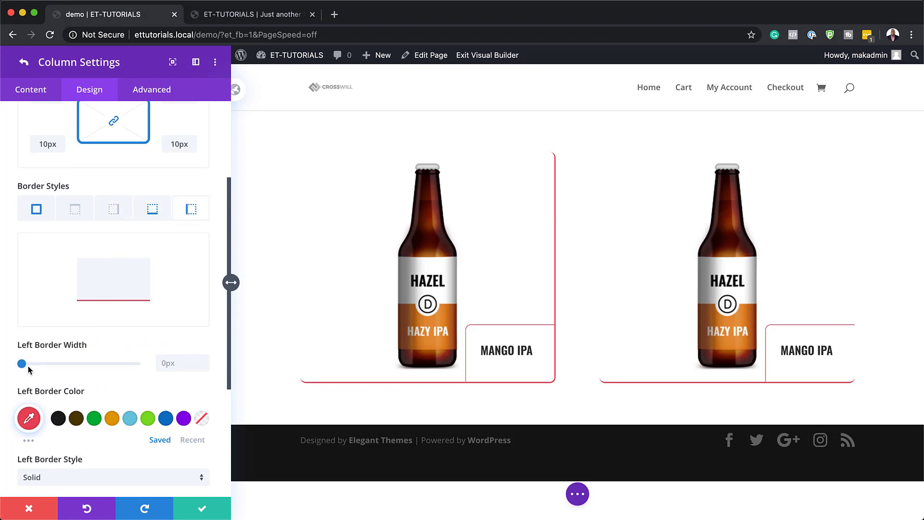
left_click_drag(23, 364, 26, 364)
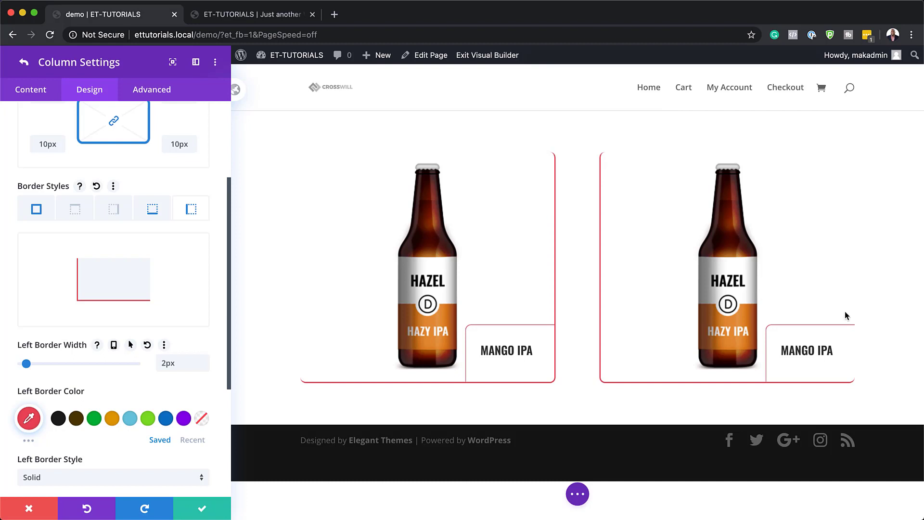
Unlink the second column's rounded corners, set all except the bottom-left to 0px, and save the column and row settings.
scroll(191, 294, "up", 1)
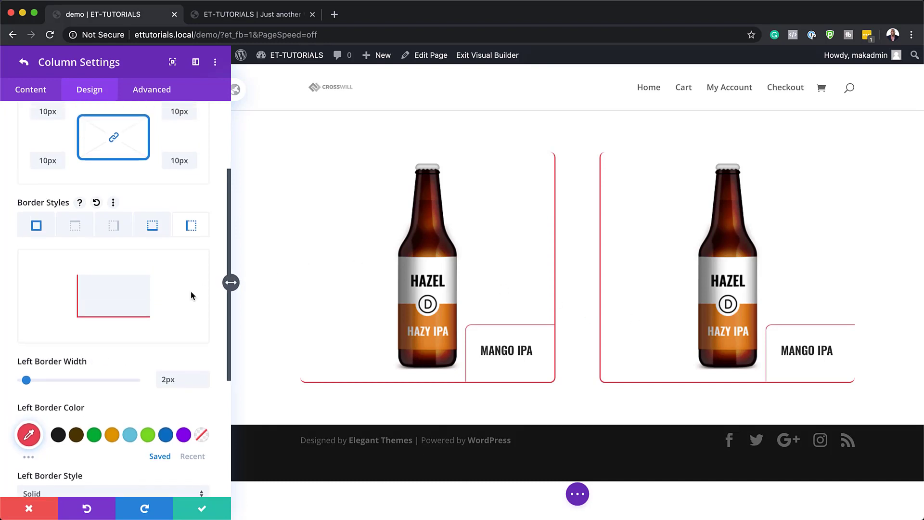
scroll(190, 291, "up", 2)
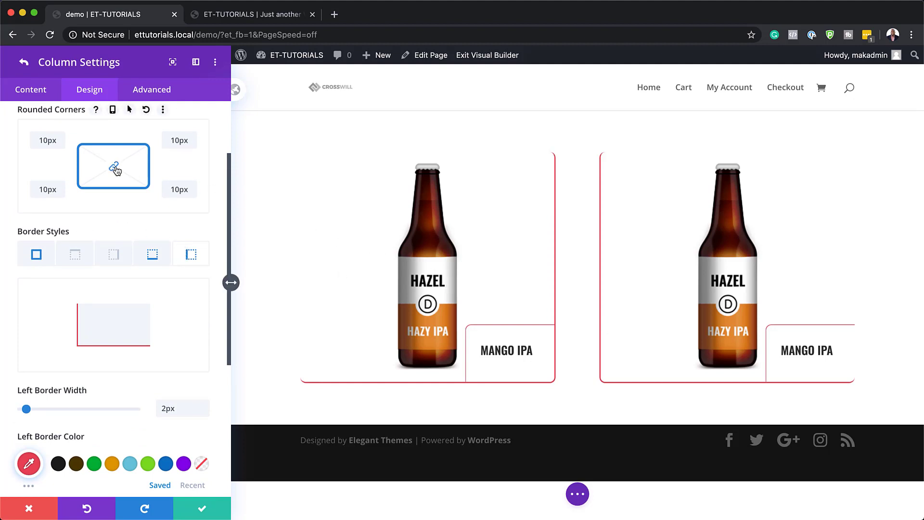
left_click(179, 138)
type("0")
left_click(181, 188)
type("0")
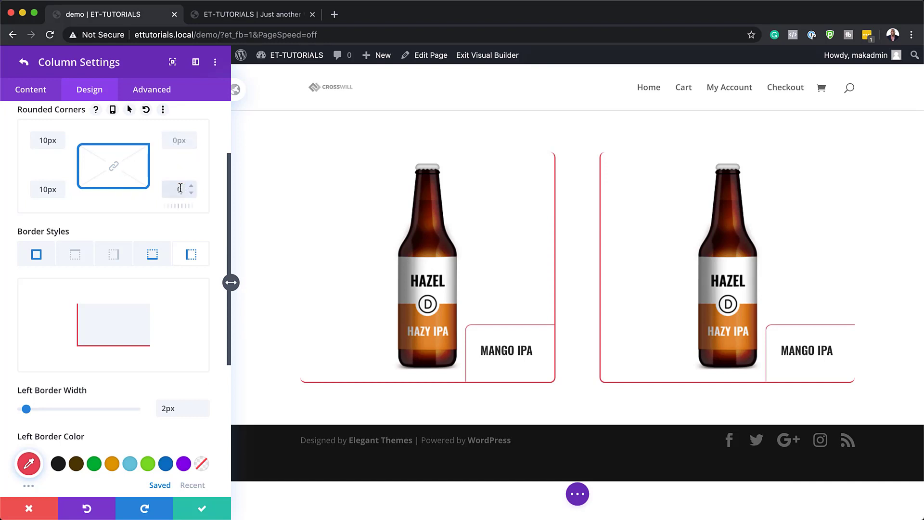
left_click(48, 140)
type("0")
left_click(811, 219)
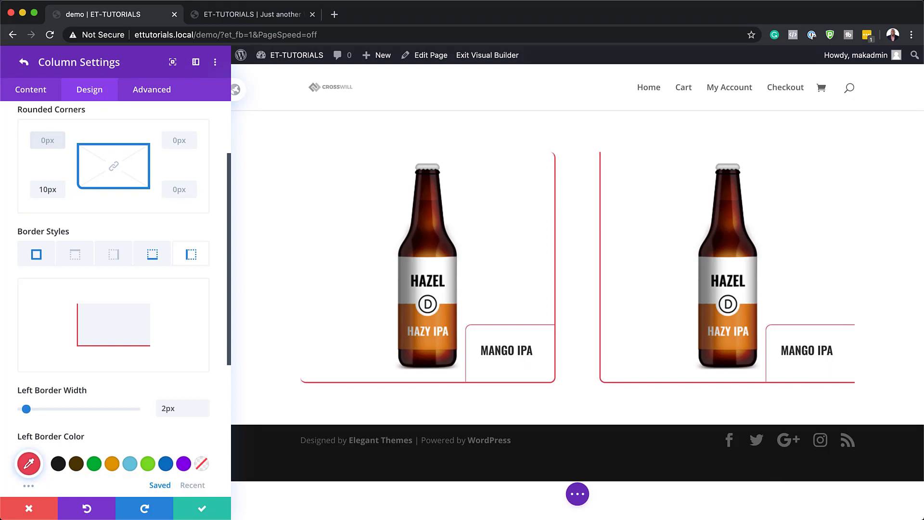
left_click(203, 509)
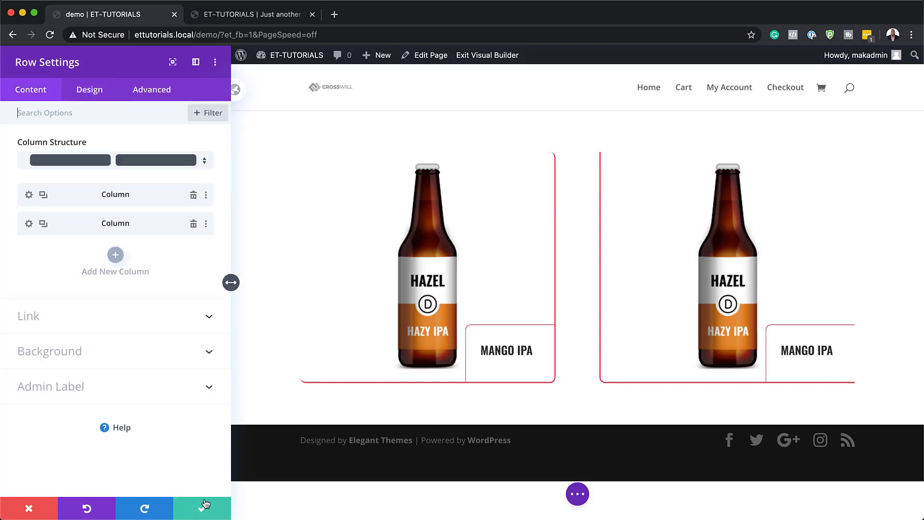
left_click(200, 508)
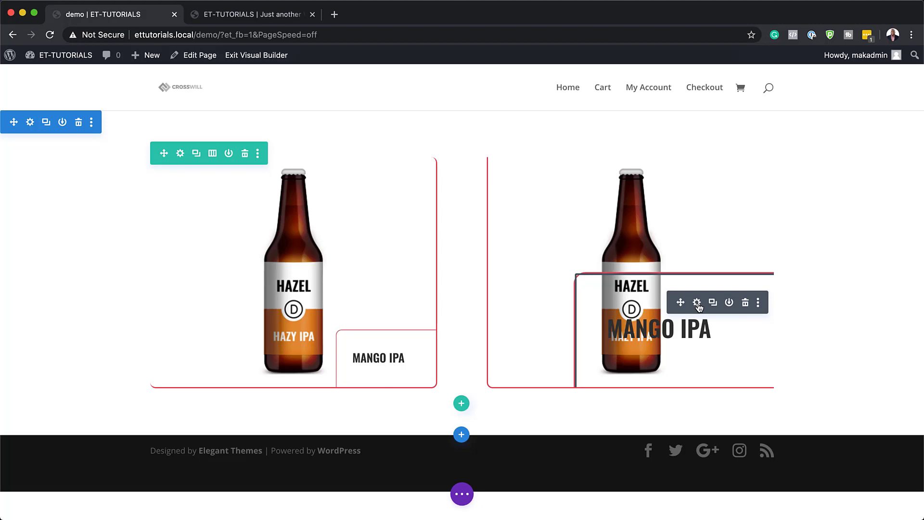
Open the second column's blurb settings and set its text alignment to right.
left_click(697, 304)
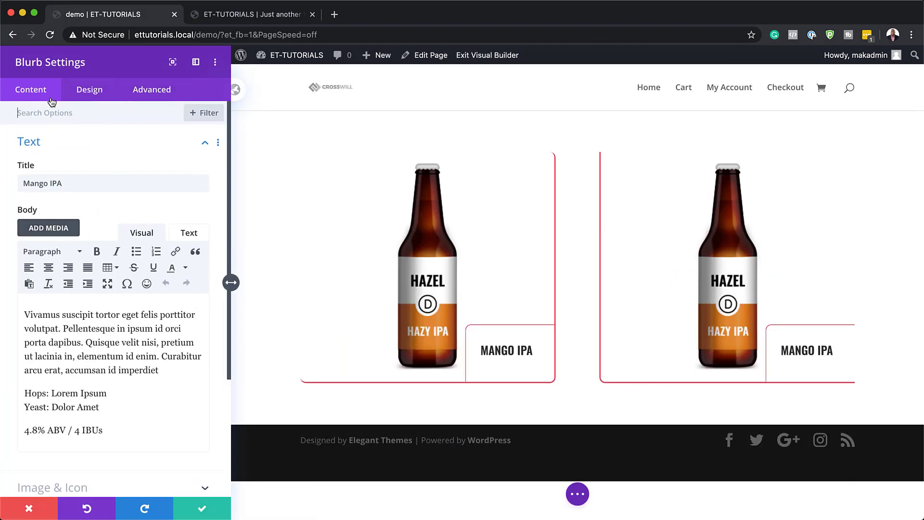
left_click(94, 93)
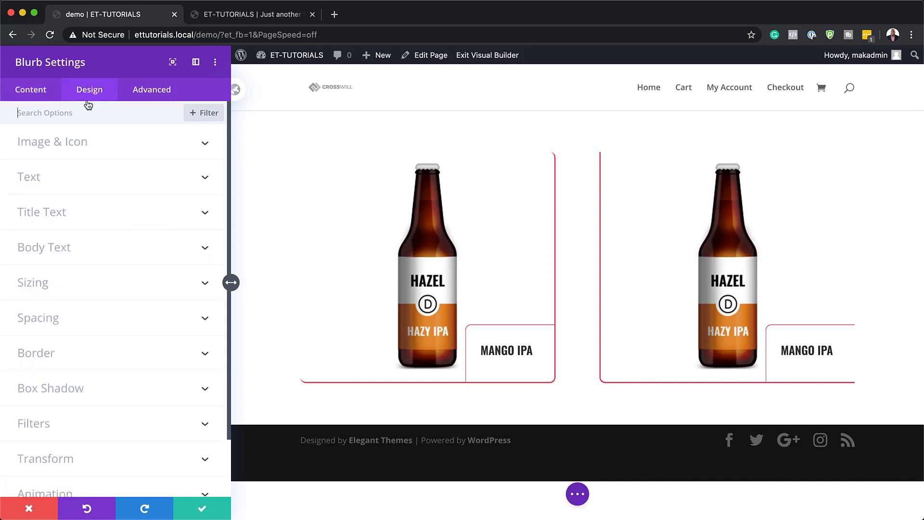
left_click(56, 174)
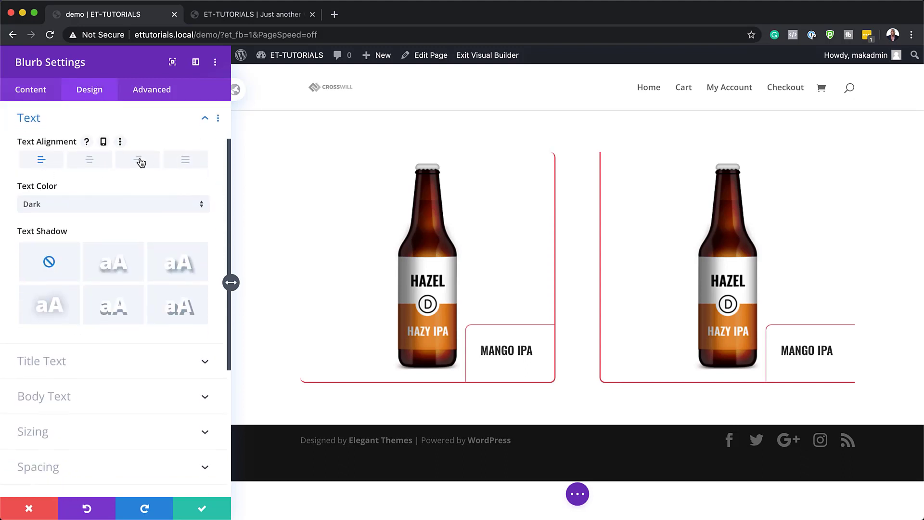
left_click(139, 161)
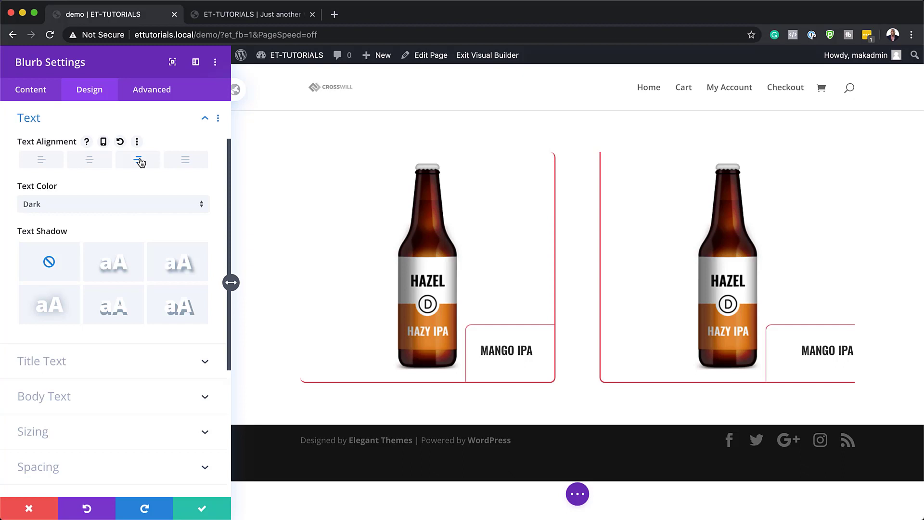
Set all of the blurb's default-state rounded corners to 0px except the top-right one, which stays 20px.
scroll(140, 301, "down", 1)
scroll(145, 311, "down", 4)
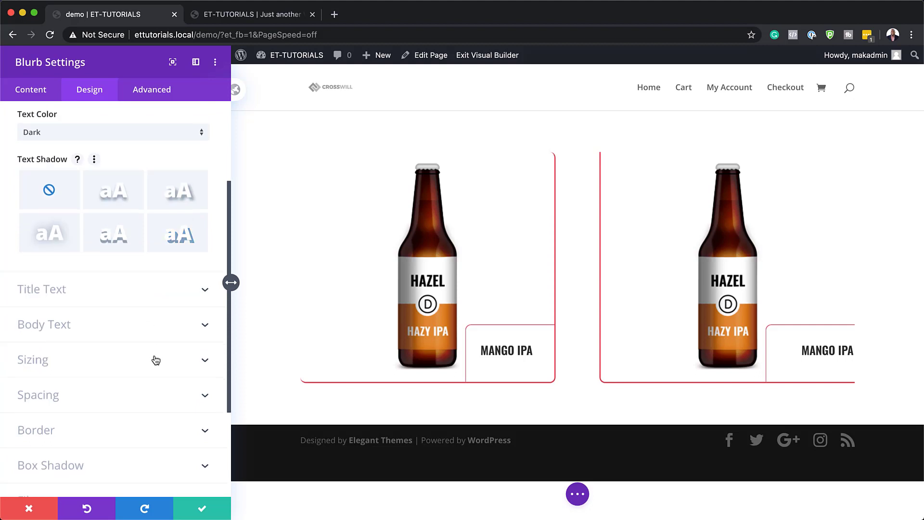
left_click(81, 414)
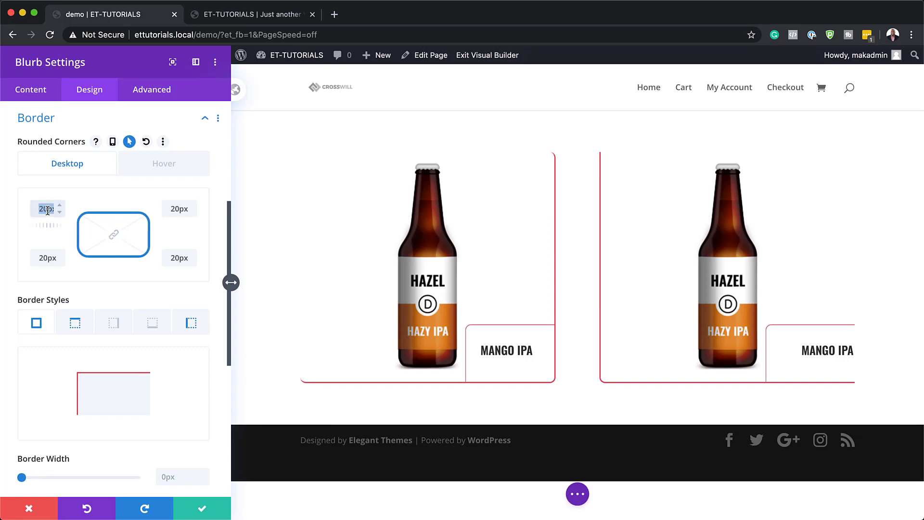
key("BackSpace")
left_click(44, 258)
type("0")
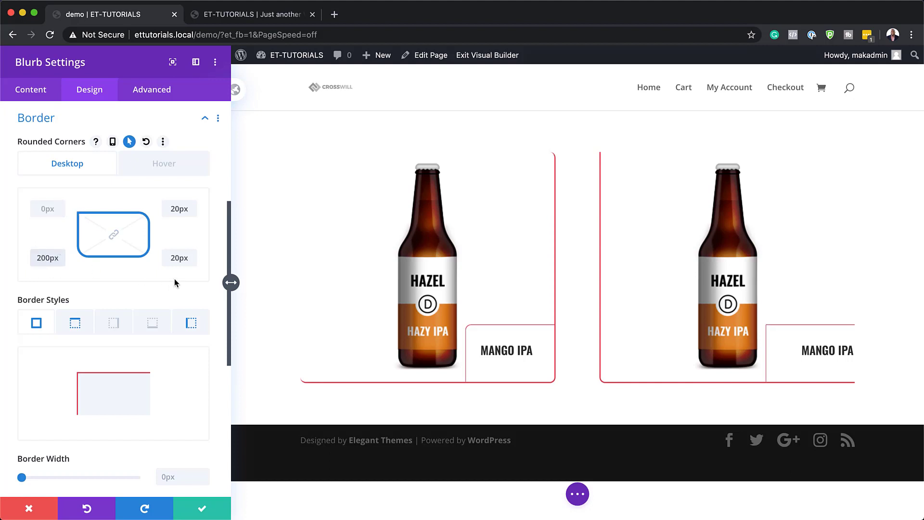
left_click(168, 258)
type("0")
key("super+a")
key("BackSpace")
left_click(47, 258)
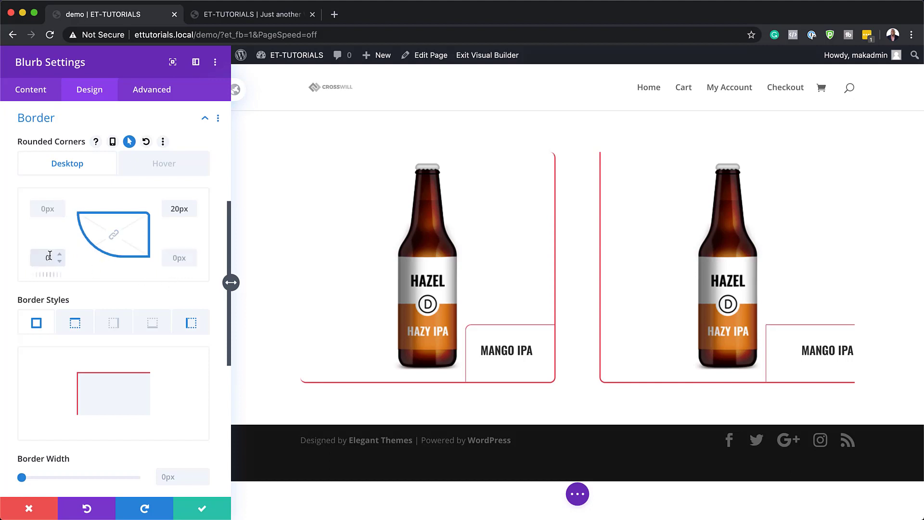
key("super+a")
key("BackSpace")
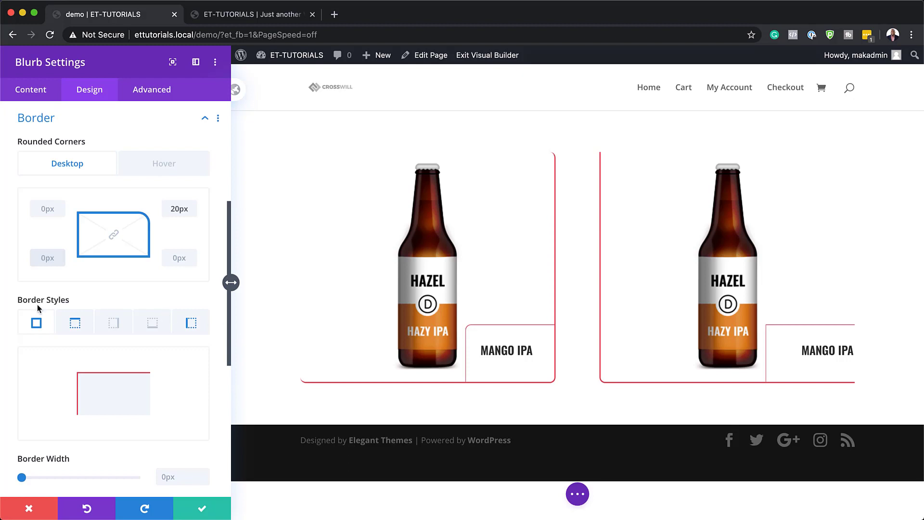
Move the blurb's default-state side border from the left edge to the right edge.
left_click(115, 326)
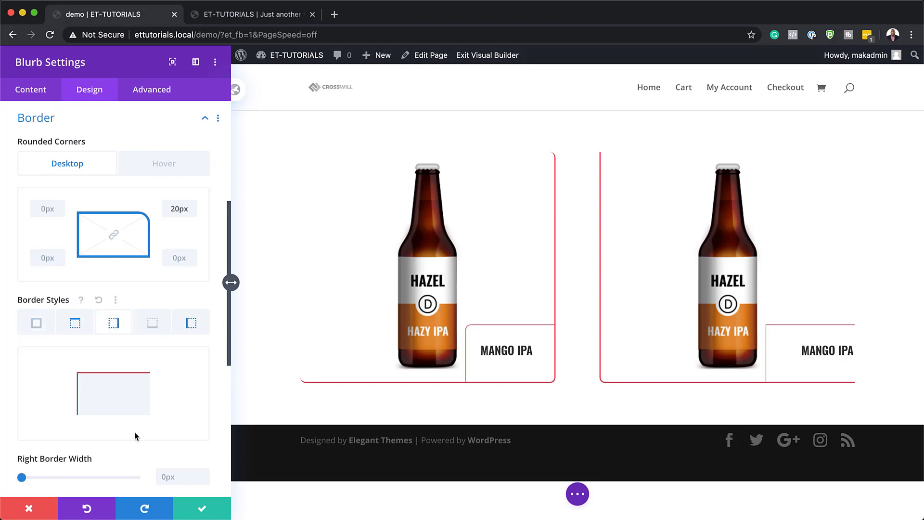
left_click(161, 468)
type("4px")
Give the blurb's hover state a 2px right border in colour #e94558.
left_click(171, 157)
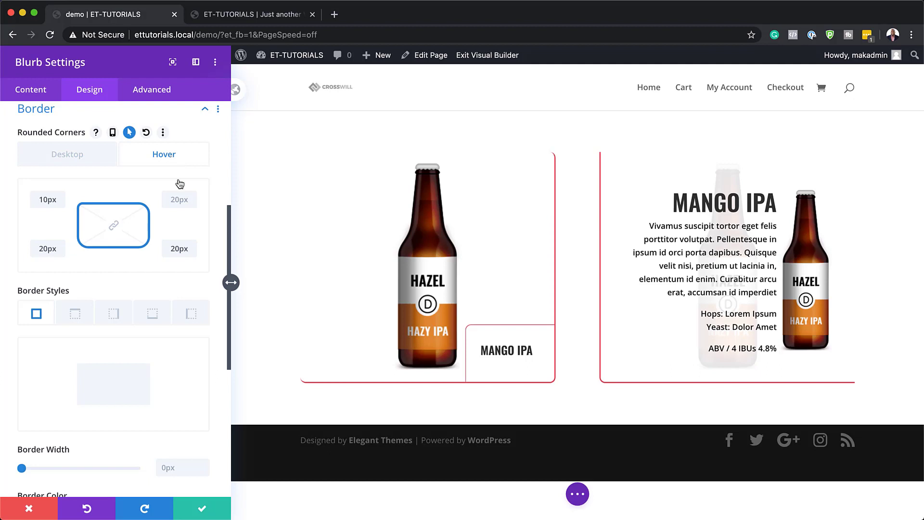
left_click(120, 319)
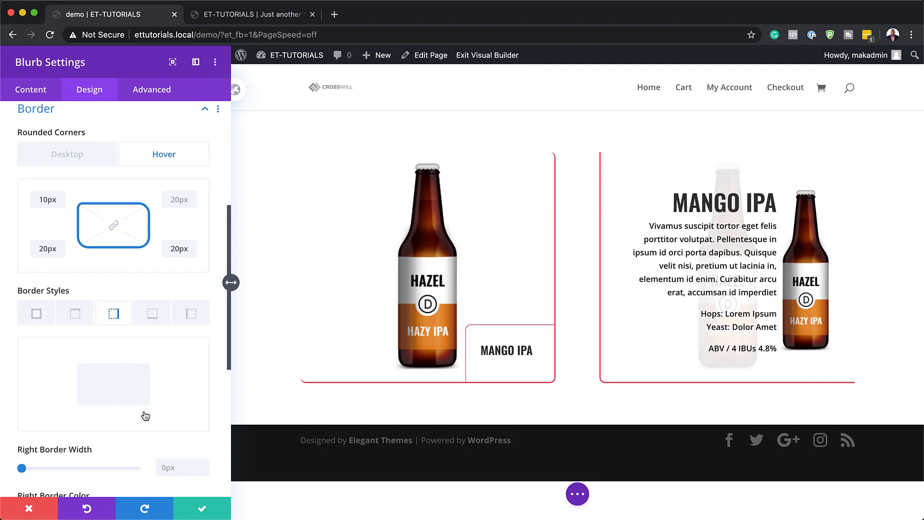
scroll(138, 416, "down", 1)
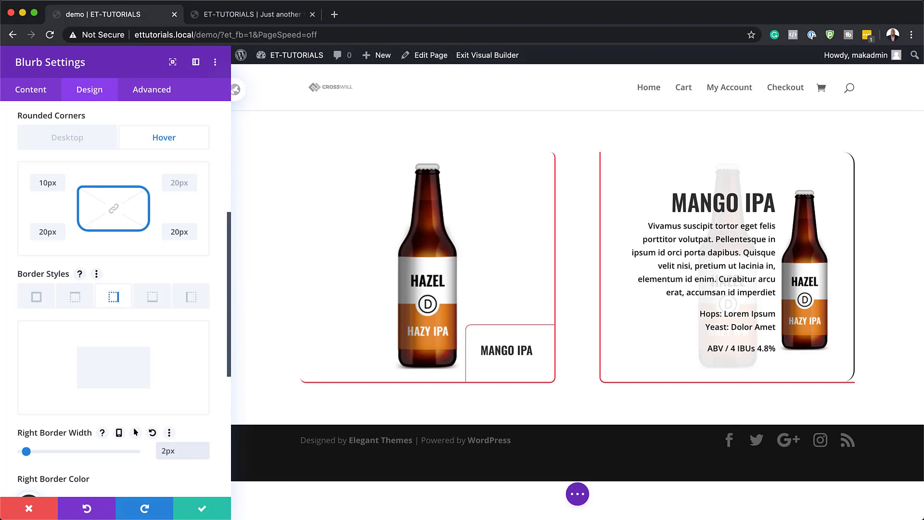
key("super+Tab")
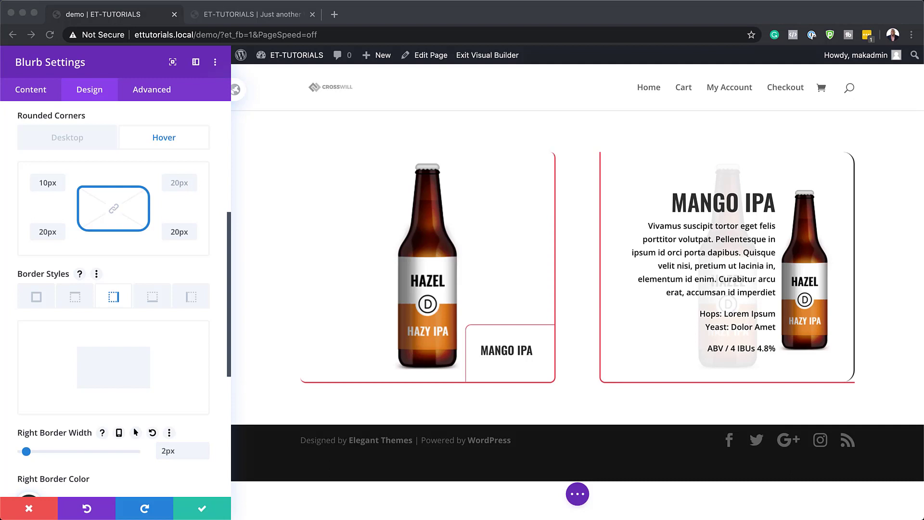
scroll(177, 316, "down", 4)
left_click(30, 331)
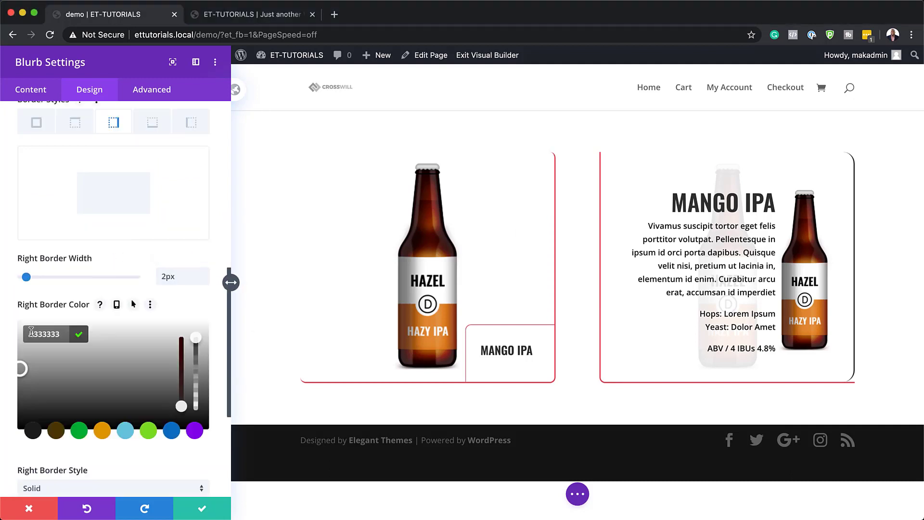
type("#e94558")
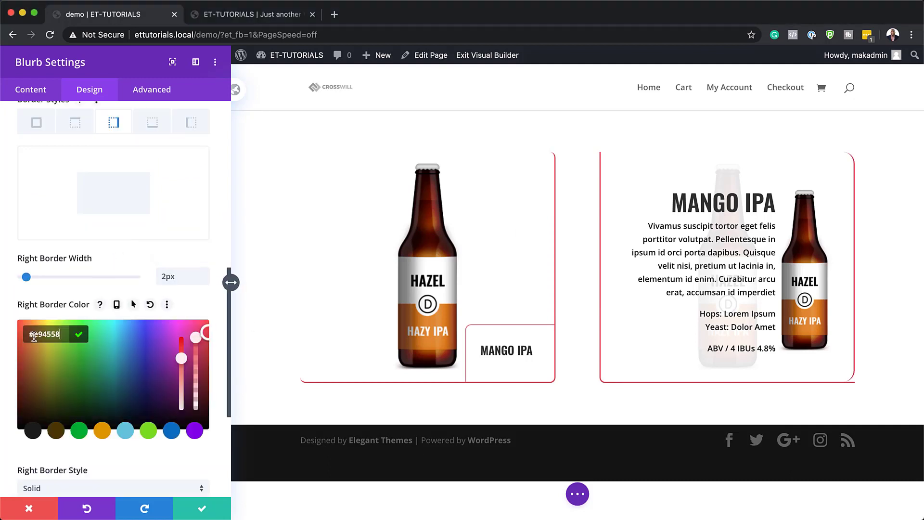
Give the blurb's hover state a 2px top border in colour #e94558.
left_click(84, 128)
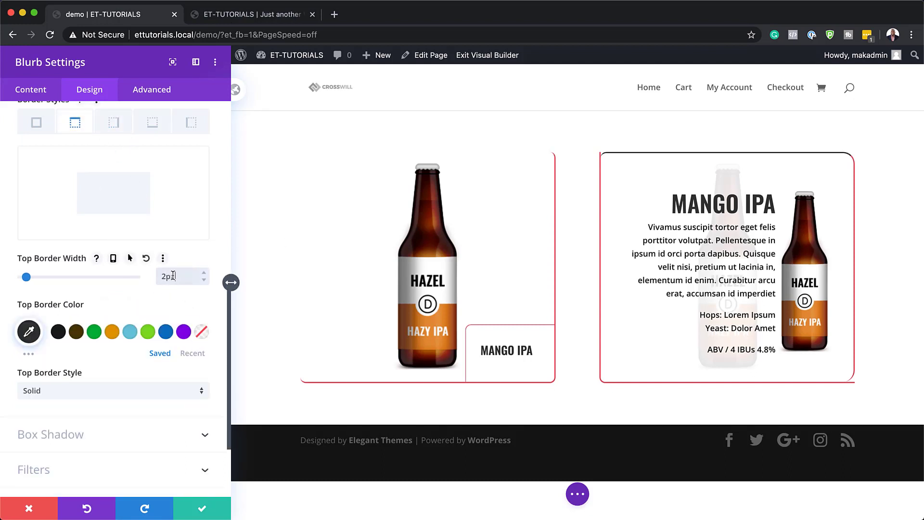
left_click(29, 332)
type("#e94558")
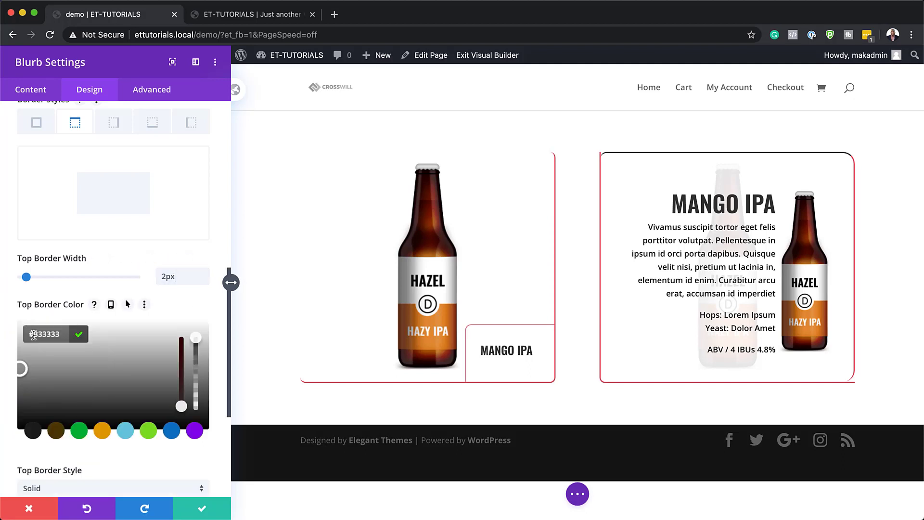
key("Return")
Set the blurb's default-state horizontal transform translate to -30%.
scroll(145, 337, "up", 7)
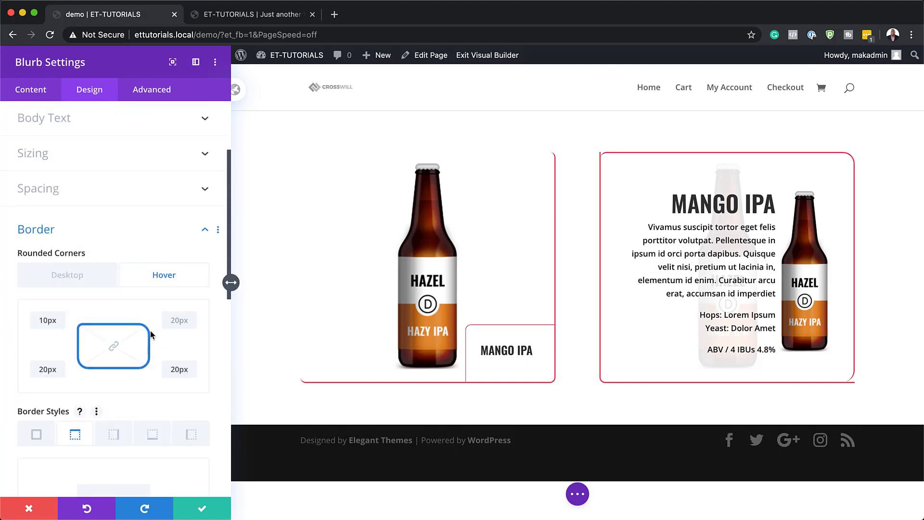
left_click(89, 275)
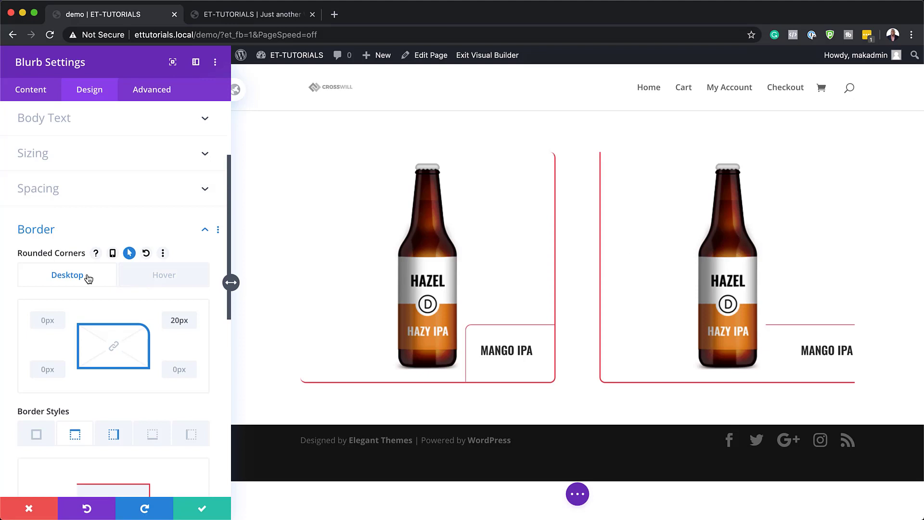
scroll(152, 403, "down", 10)
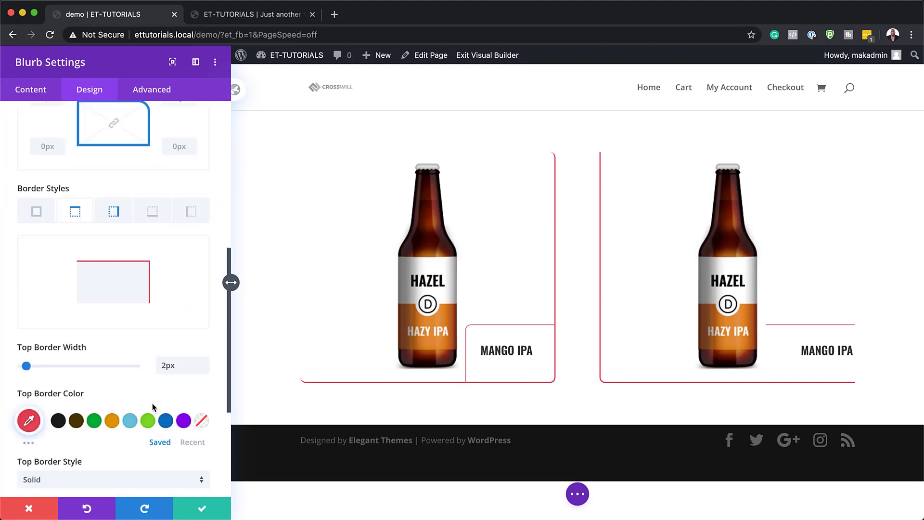
left_click(68, 392)
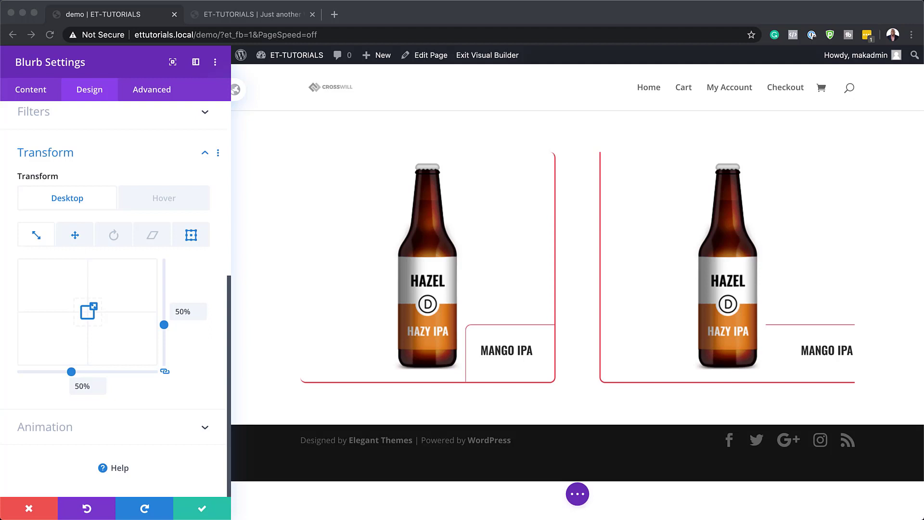
left_click(76, 236)
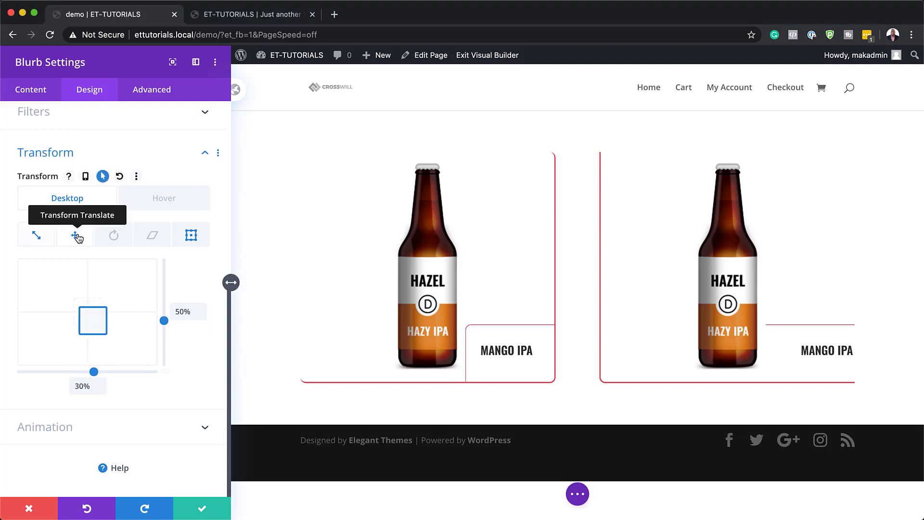
left_click(63, 385)
type("-")
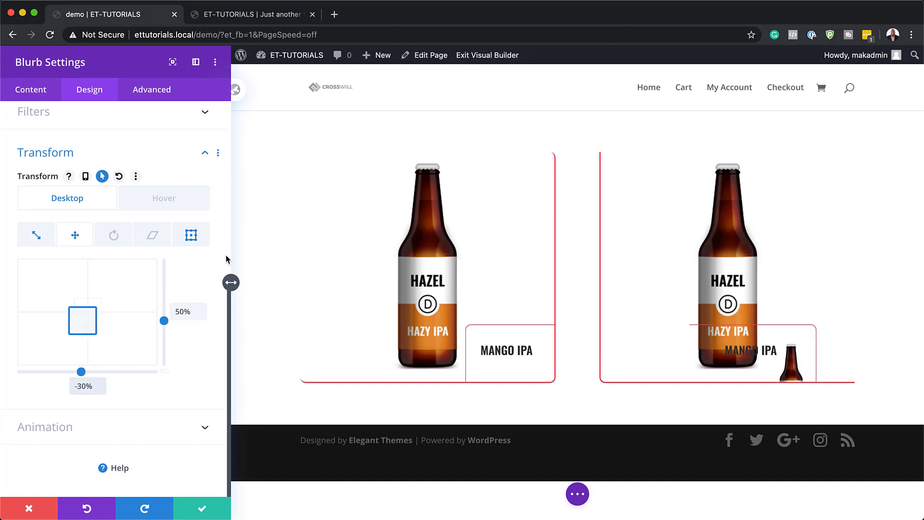
Set the blurb's transform origin to bottom left and save the blurb settings.
left_click(197, 236)
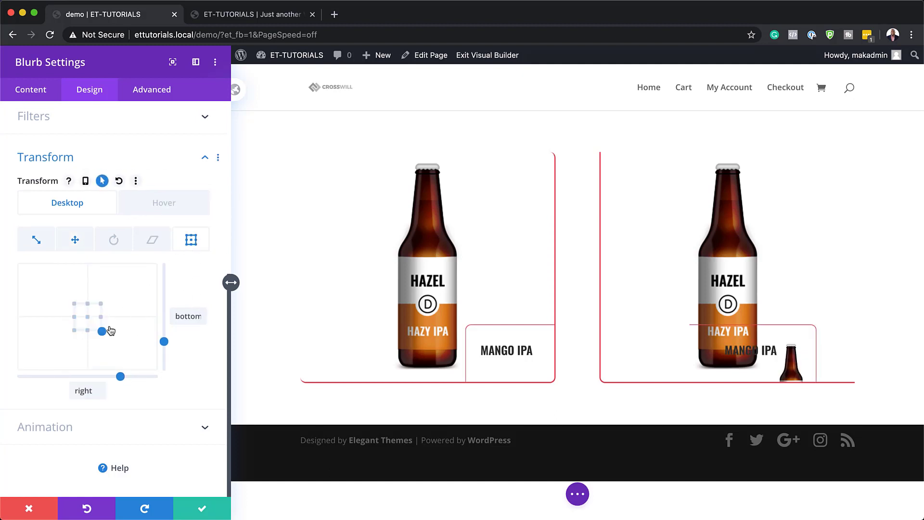
left_click(74, 331)
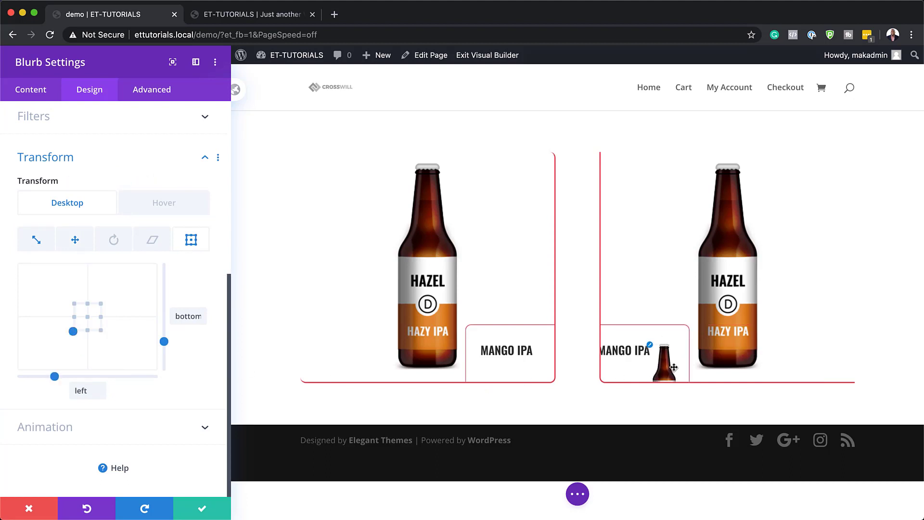
left_click(205, 513)
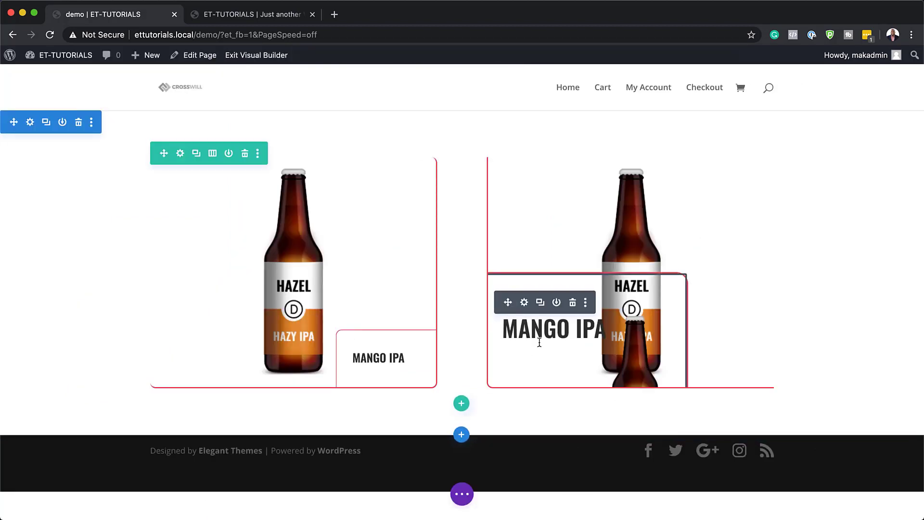
Remove the "direction: rtl" rule from the second column's blurb content custom CSS and save the blurb settings.
left_click(525, 303)
scroll(135, 175, "down", 5)
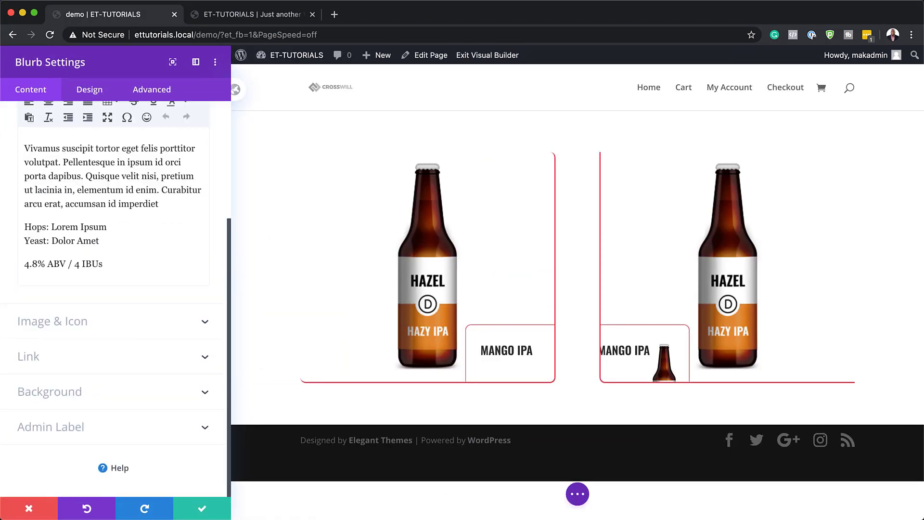
left_click(159, 94)
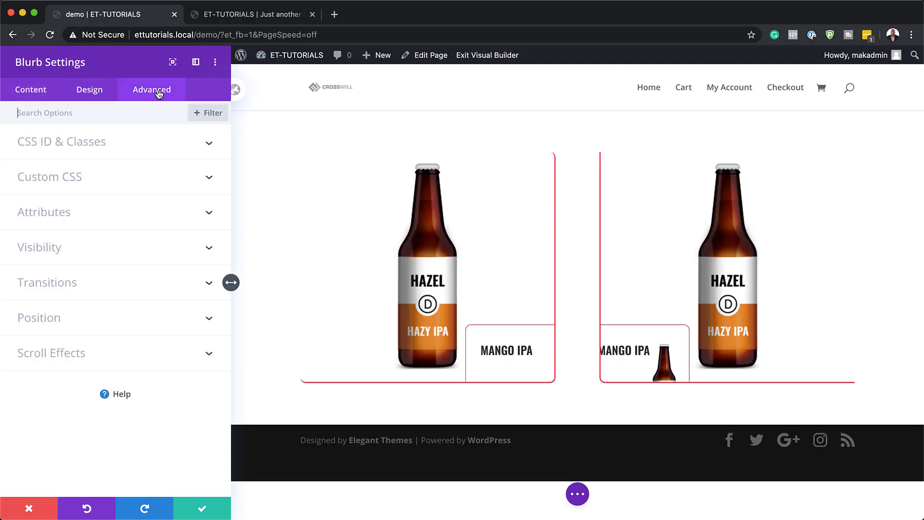
left_click(80, 175)
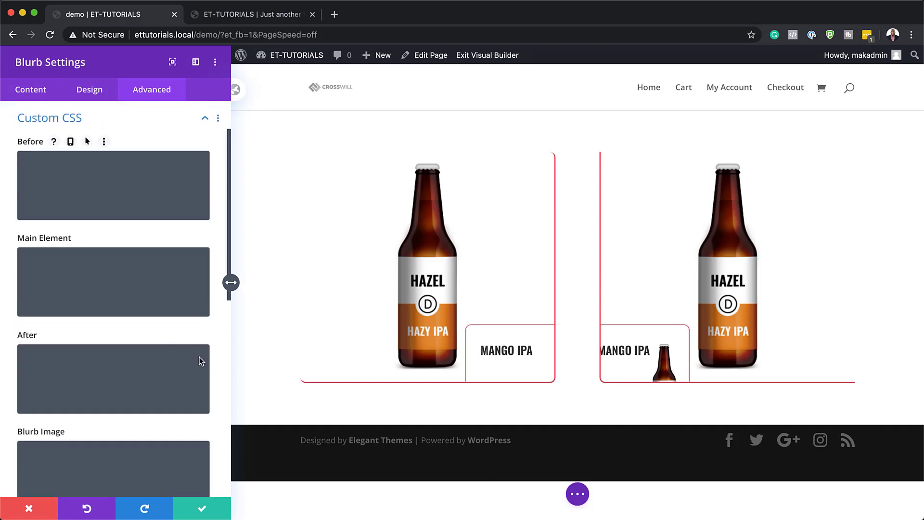
scroll(200, 358, "down", 5)
scroll(201, 358, "down", 5)
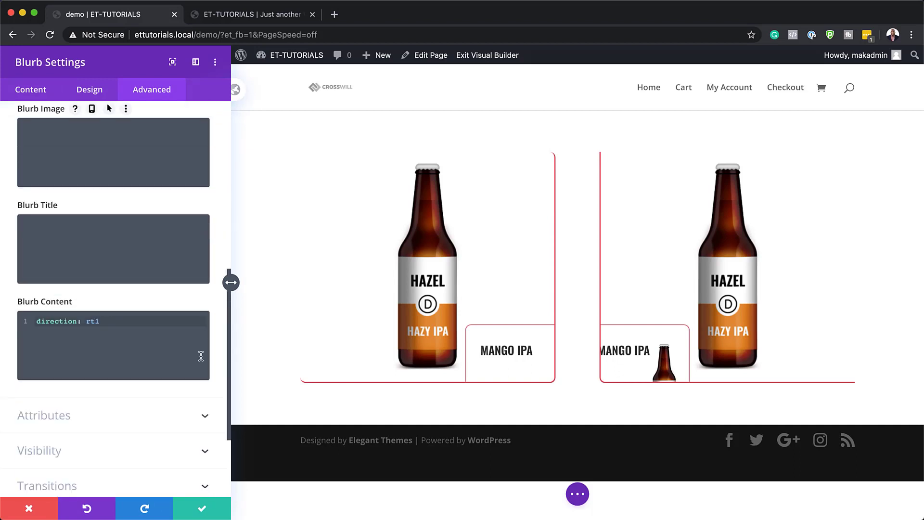
triple_click(106, 322)
key("BackSpace")
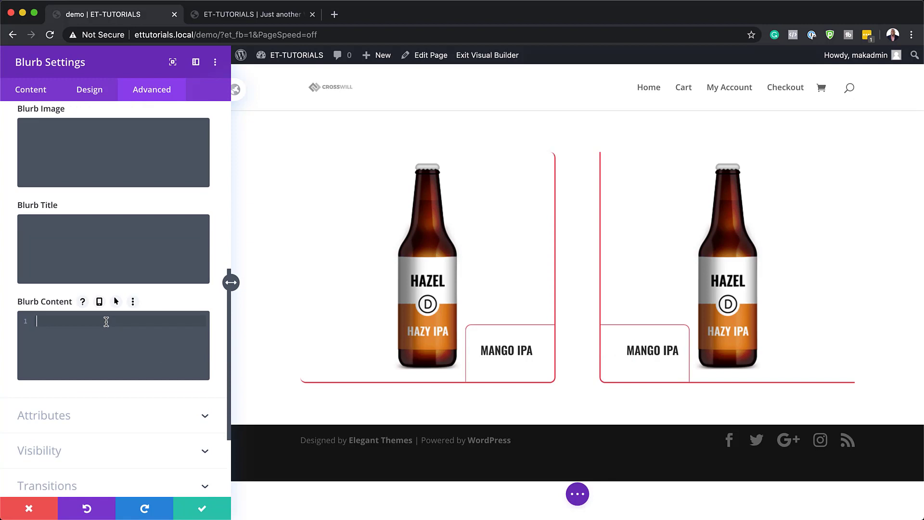
left_click(202, 508)
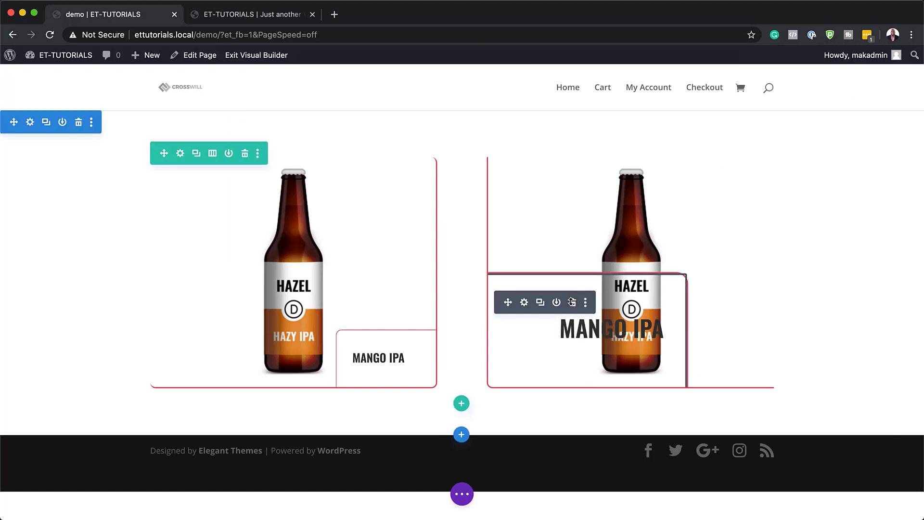
Replace the second column's blurb image with brewery-25.png from the media library and save the blurb settings.
left_click(525, 302)
left_click(87, 421)
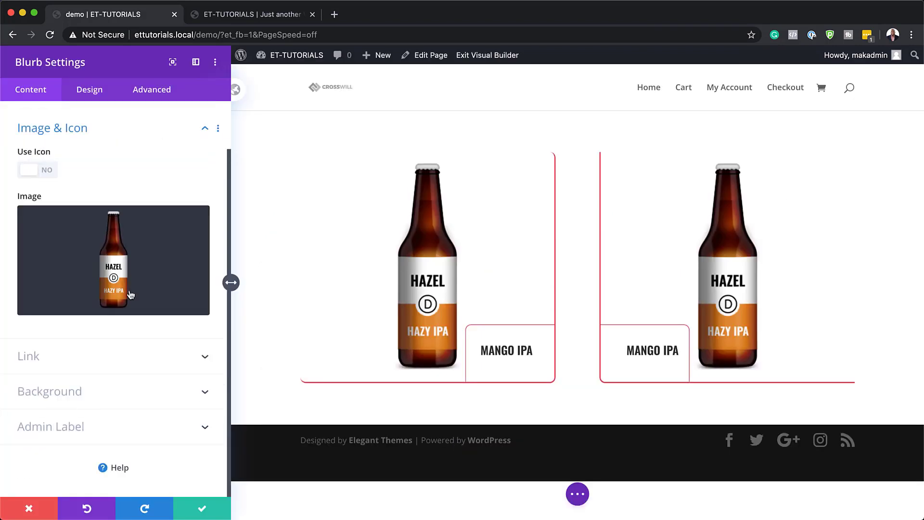
left_click(150, 259)
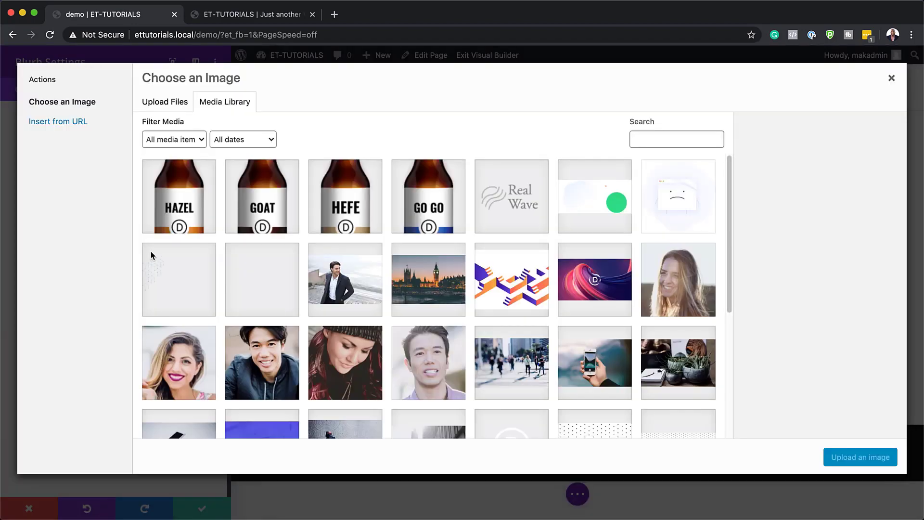
left_click(430, 215)
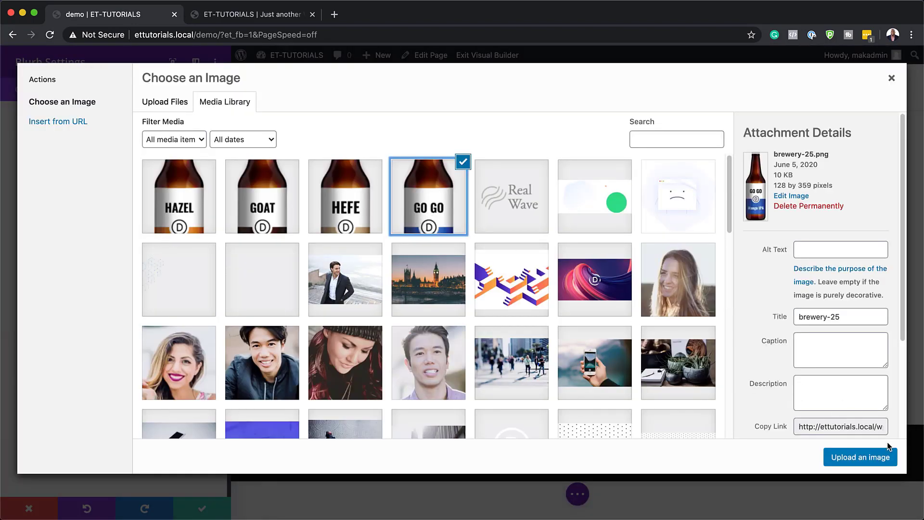
left_click(867, 459)
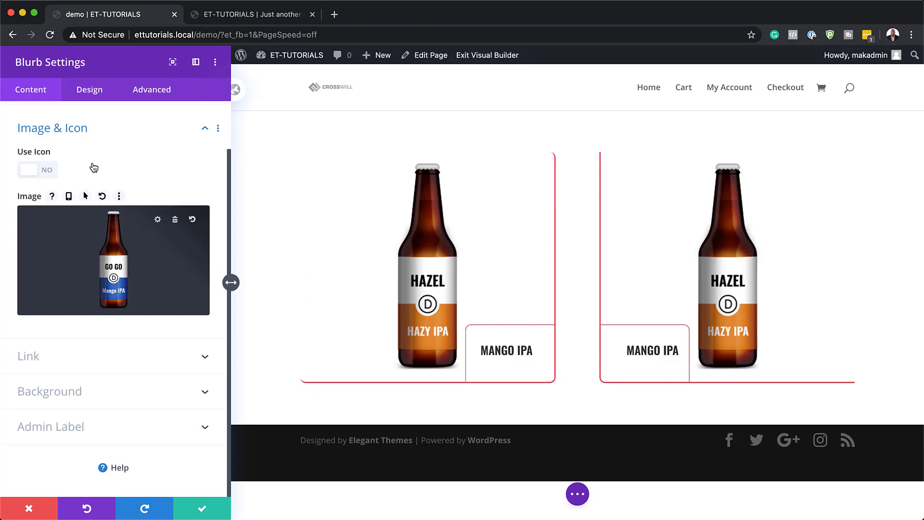
left_click(203, 509)
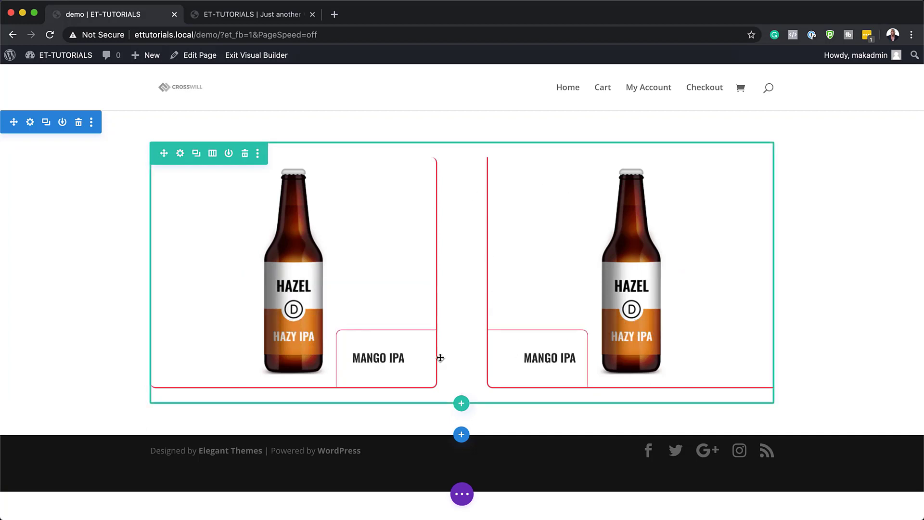
Duplicate the row's second column twice and delete both extra columns.
left_click(181, 154)
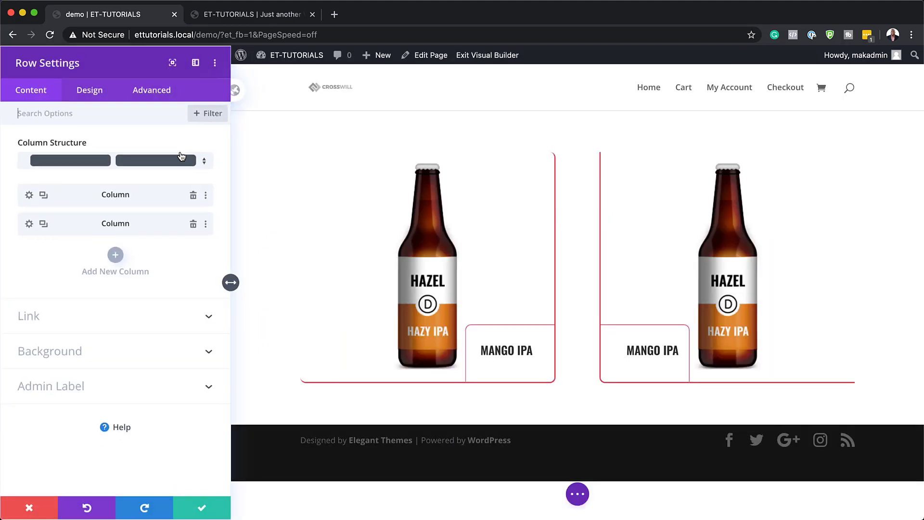
left_click(43, 224)
left_click(43, 252)
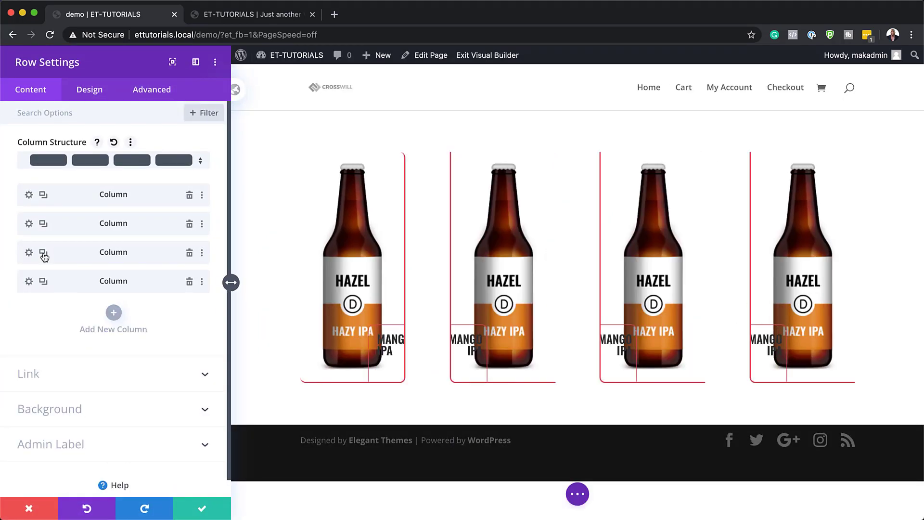
left_click(190, 254)
left_click(193, 253)
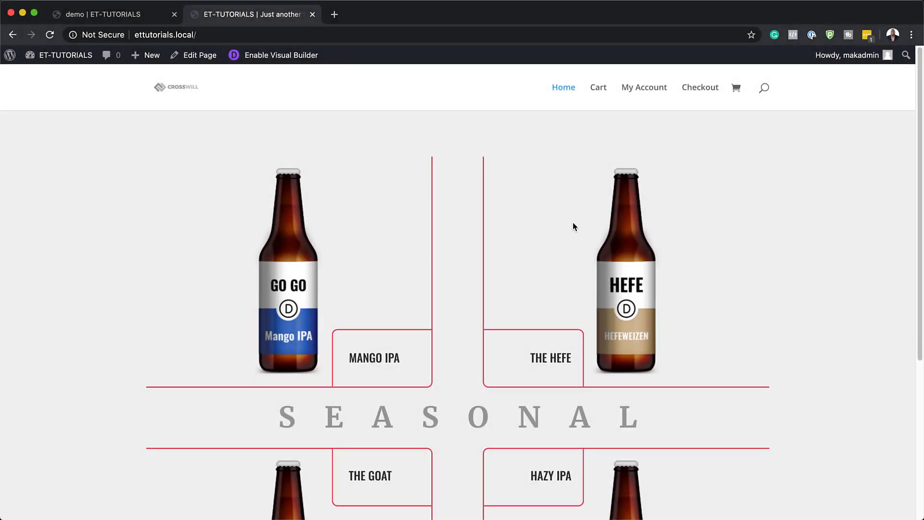
Examine the hover reveal of the The Hefe and Hazy IPA cards on the finished example page.
mouse_move(566, 342)
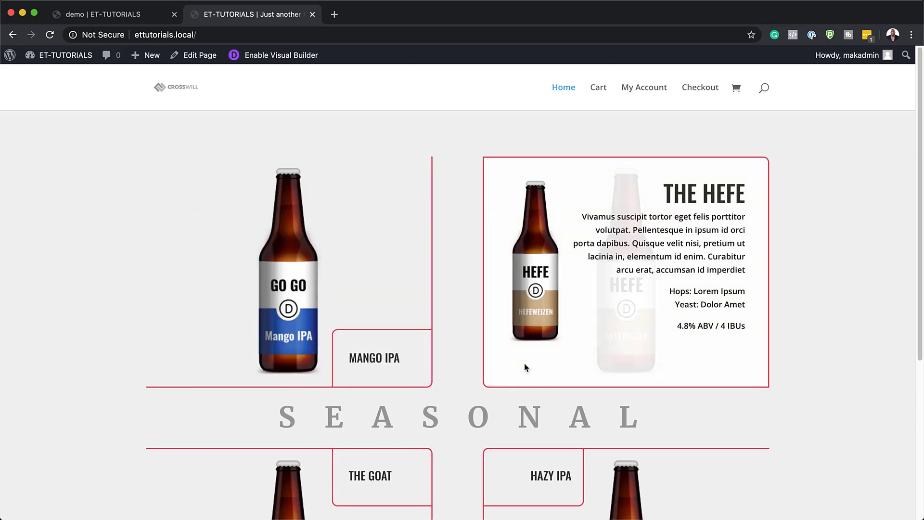
scroll(450, 380, "down", 5)
scroll(451, 384, "down", 1)
mouse_move(535, 265)
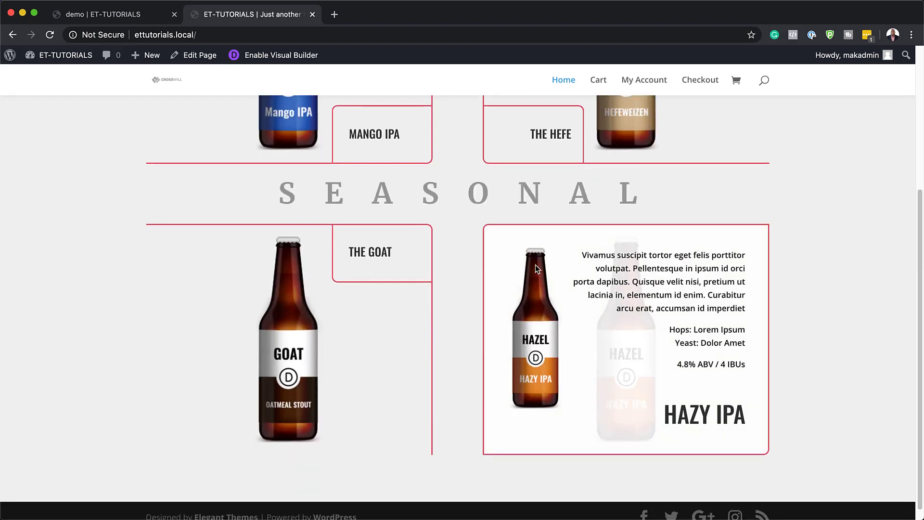